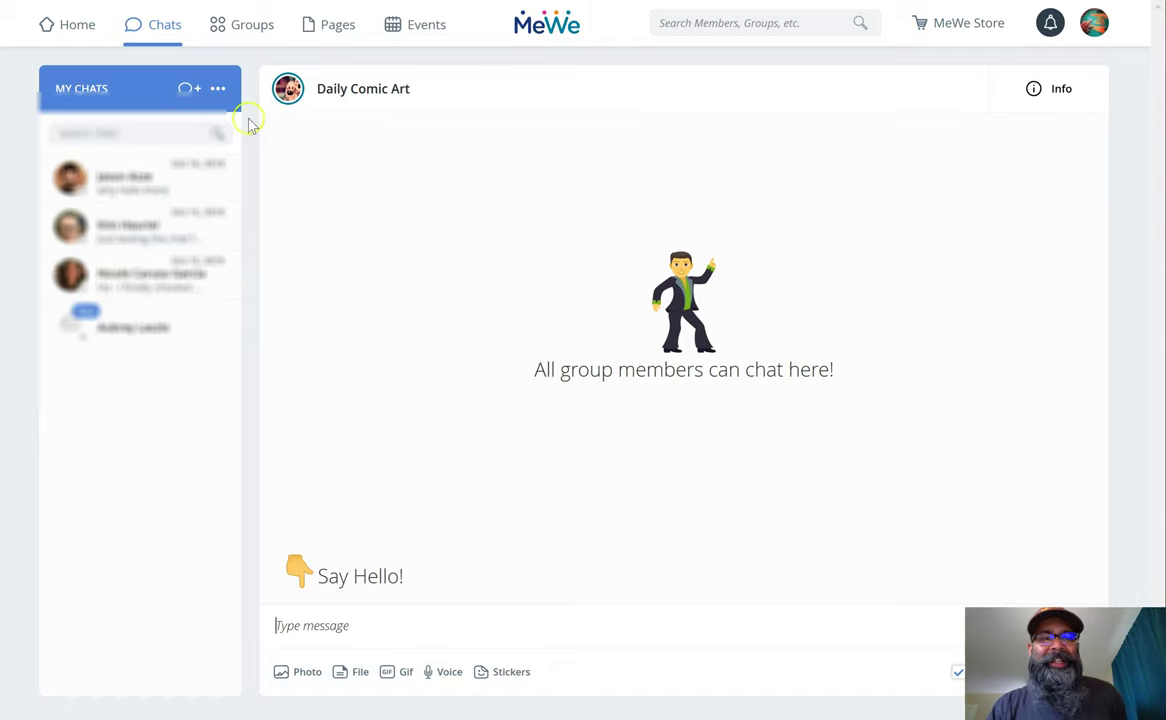
Go to the groups section and look through the joined groups and the posts in their combined feed
click(253, 24)
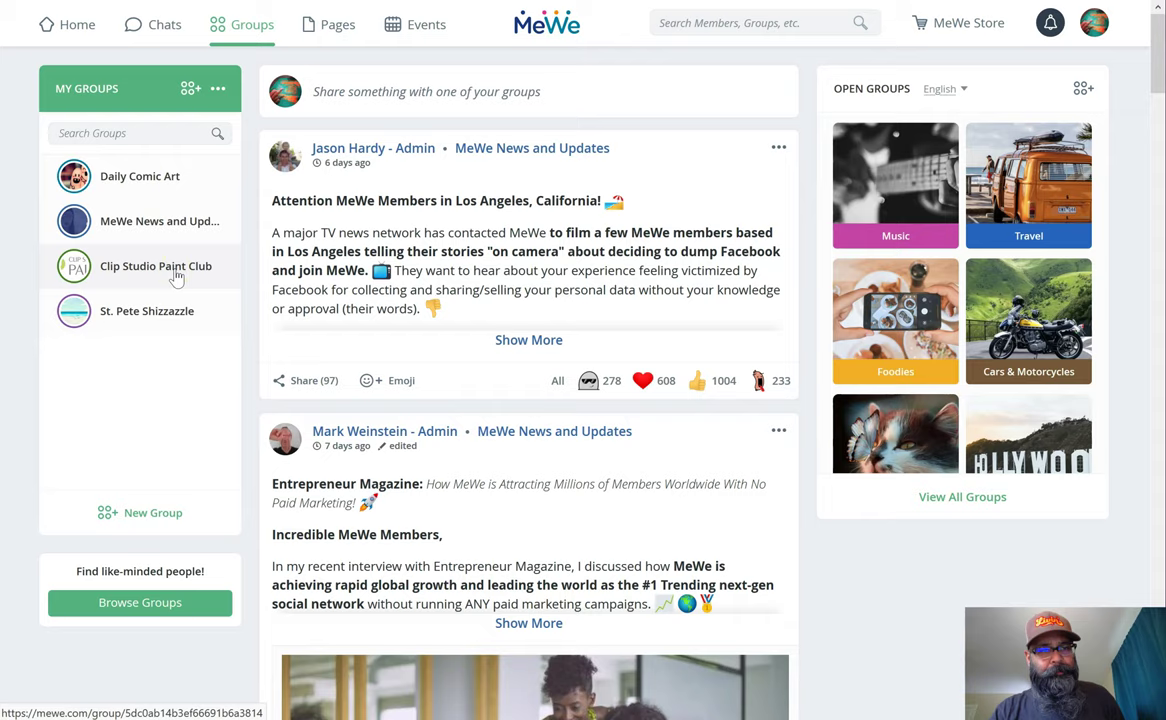
click(170, 222)
click(160, 222)
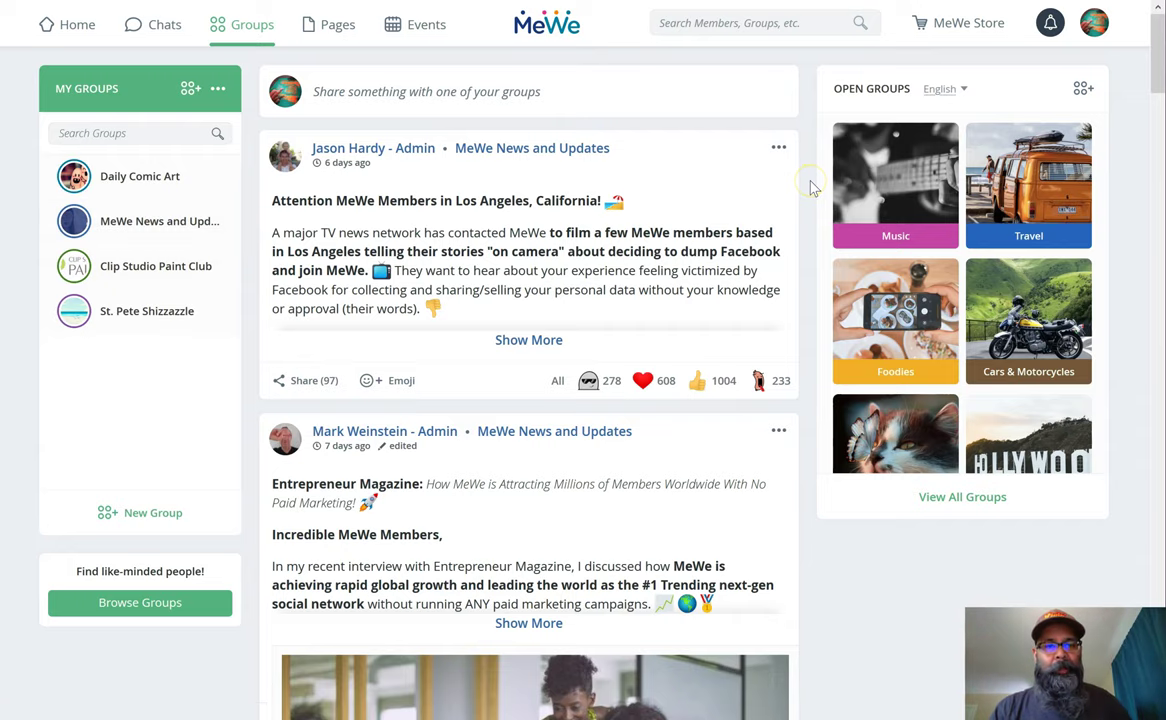
scroll(812, 187, down, 1)
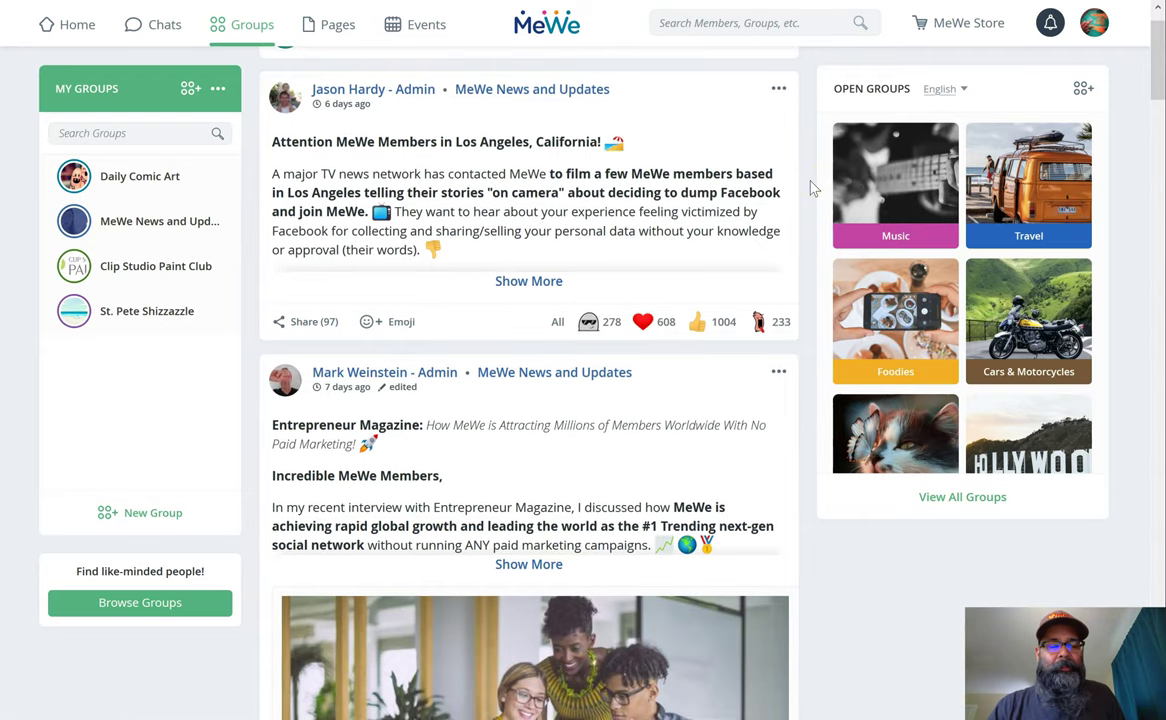
scroll(812, 187, down, 1)
click(772, 157)
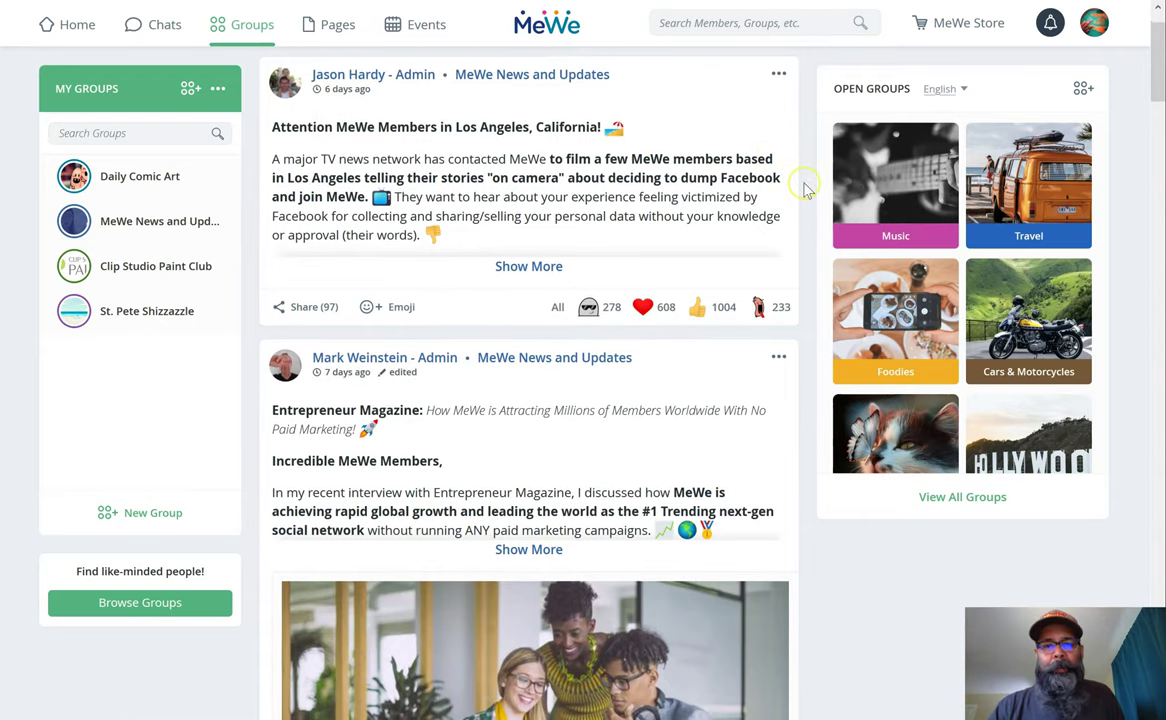
scroll(808, 190, down, 8)
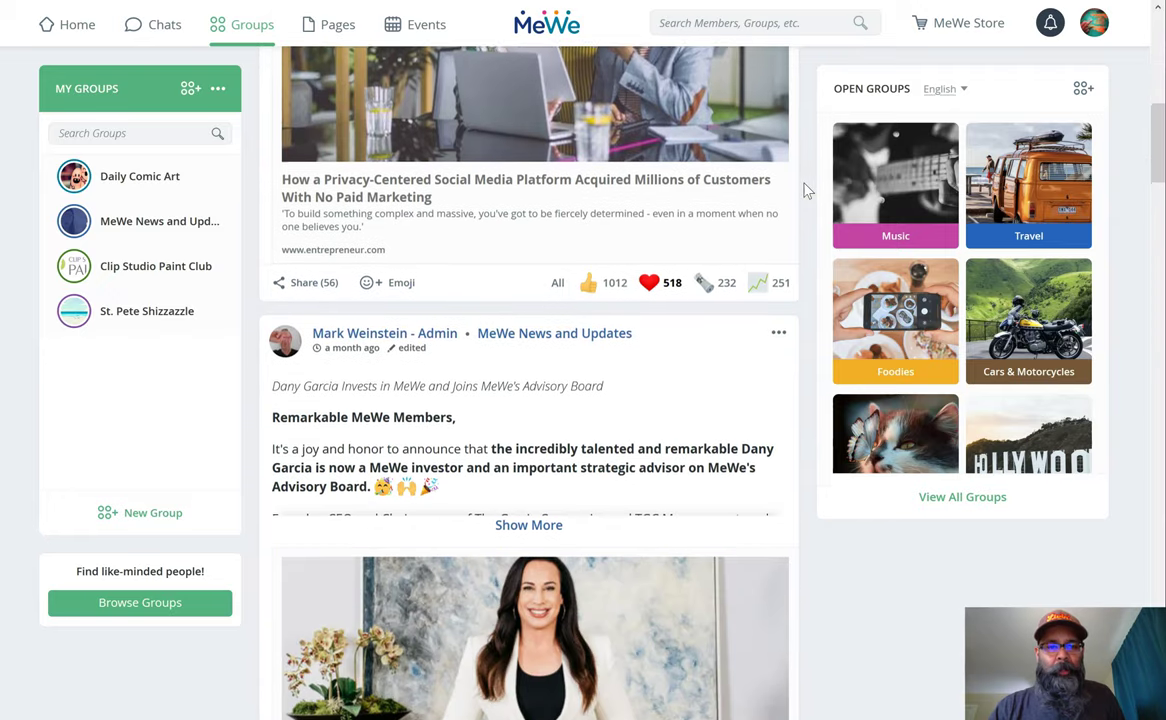
scroll(808, 190, down, 2)
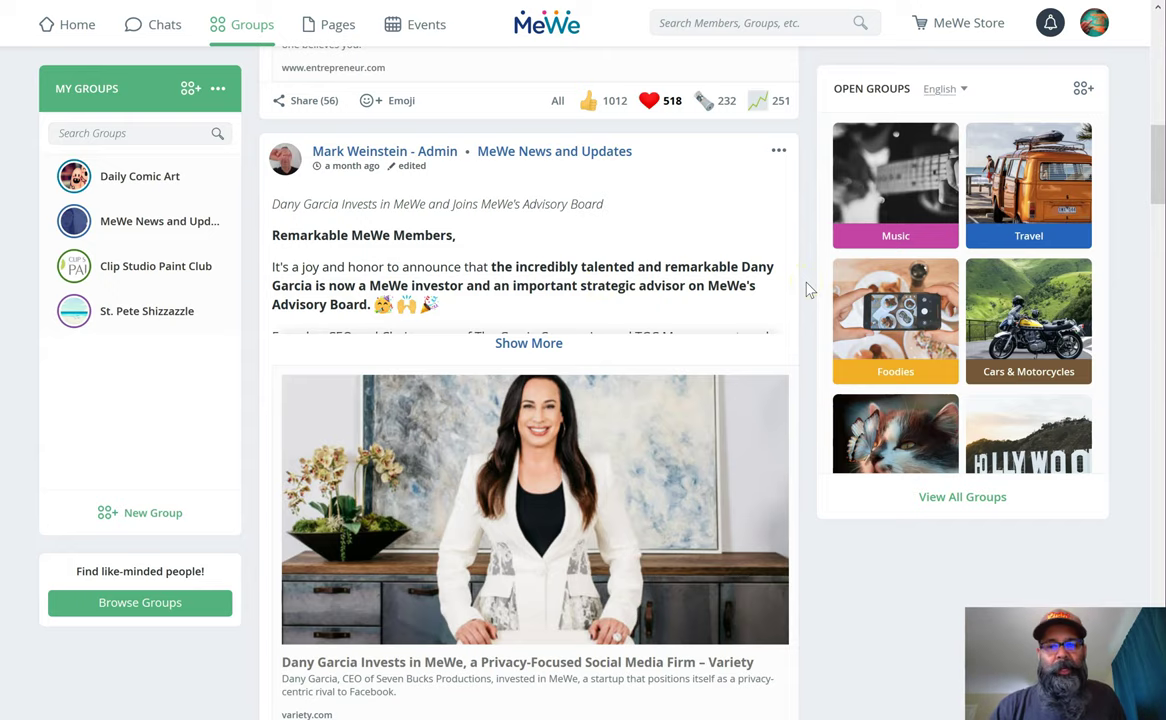
scroll(810, 289, up, 1)
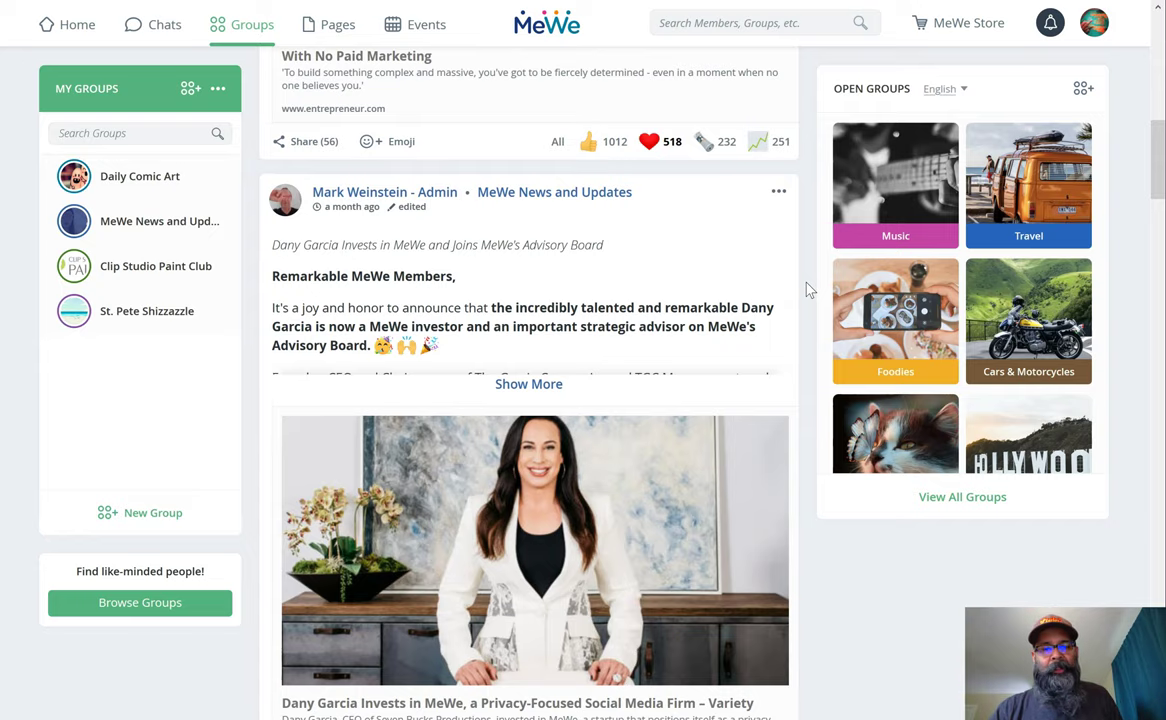
scroll(810, 289, down, 2)
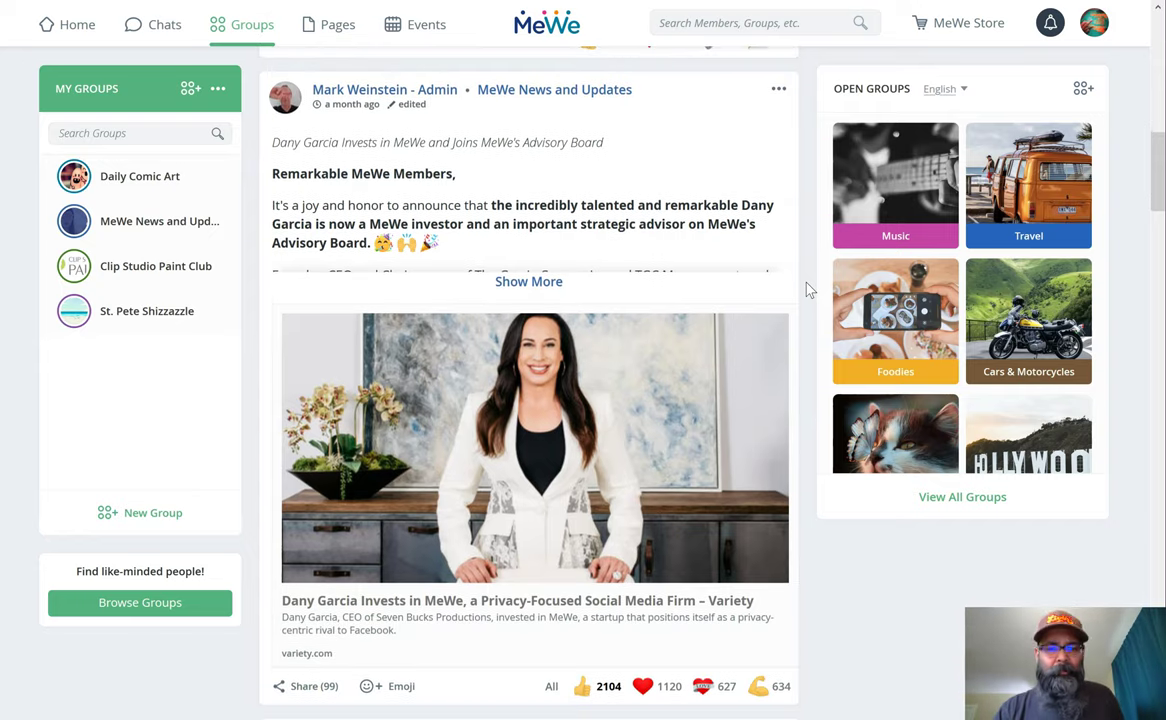
scroll(810, 289, up, 10)
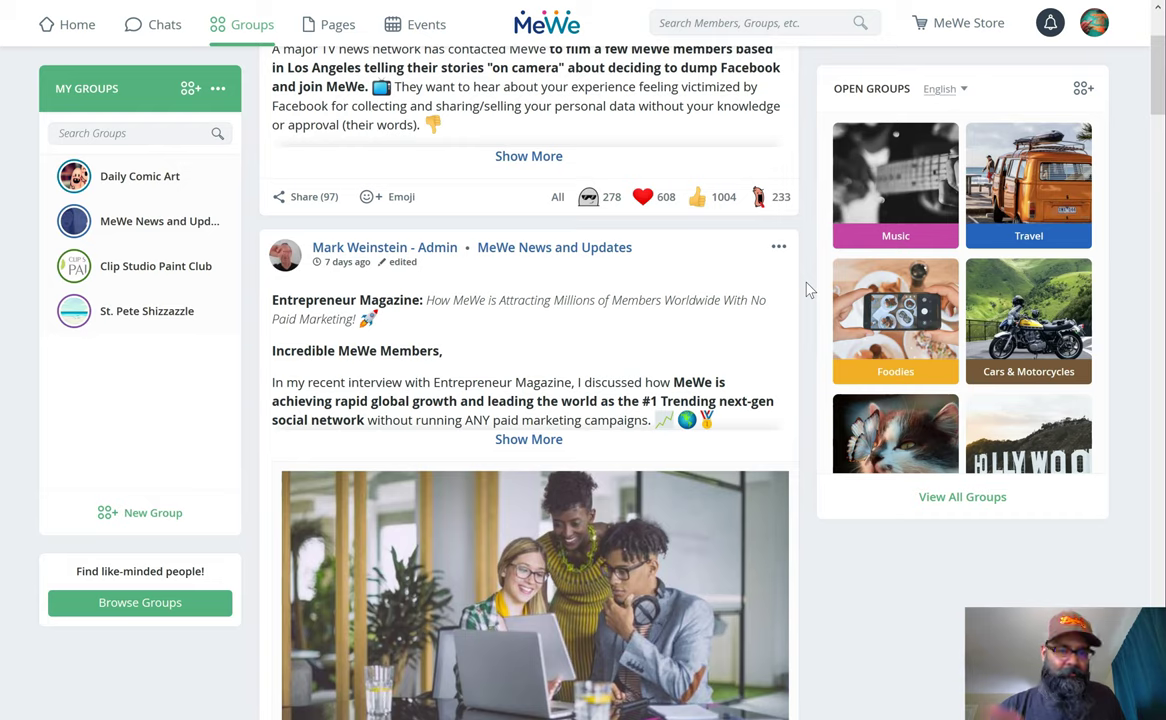
scroll(810, 289, up, 4)
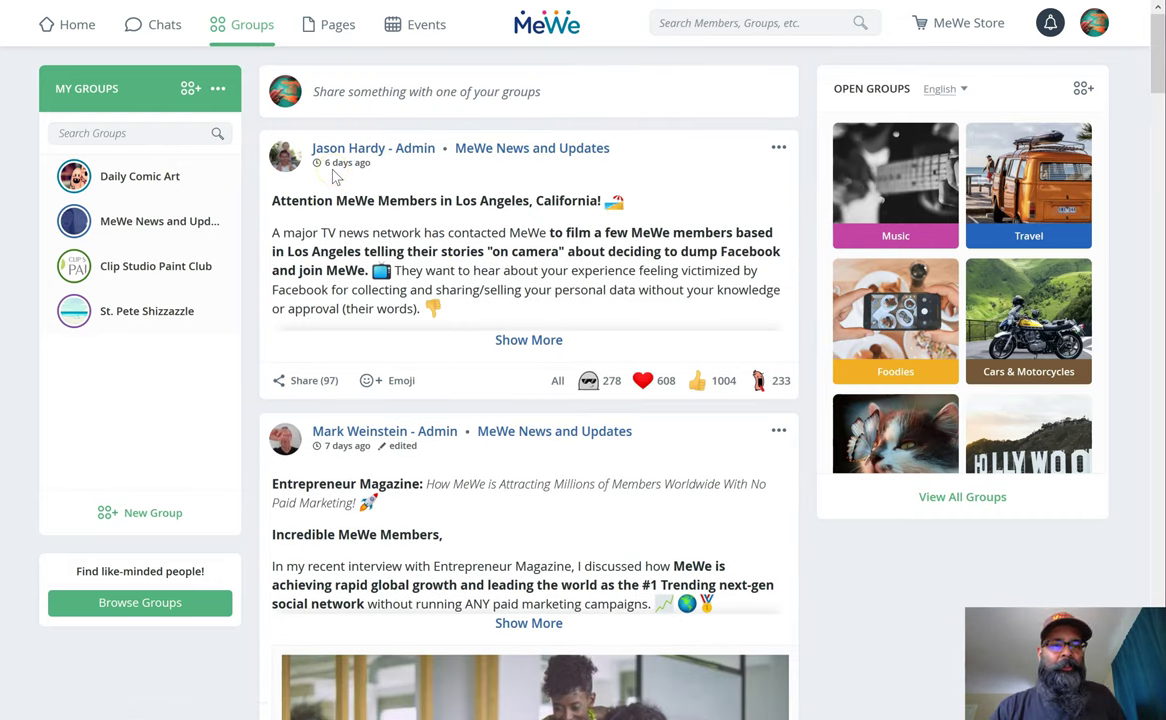
scroll(498, 175, down, 8)
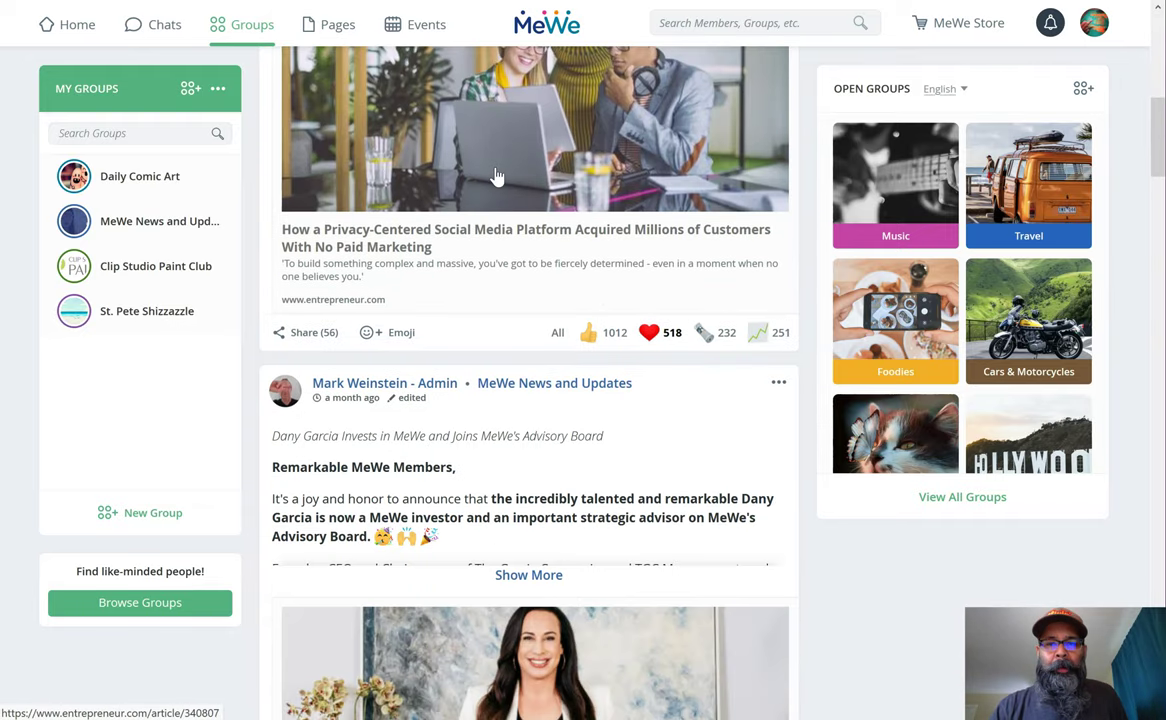
Browse the directory of all open groups, viewing the Privacy, Poetry, Recreation and Schools categories, and close it
click(963, 497)
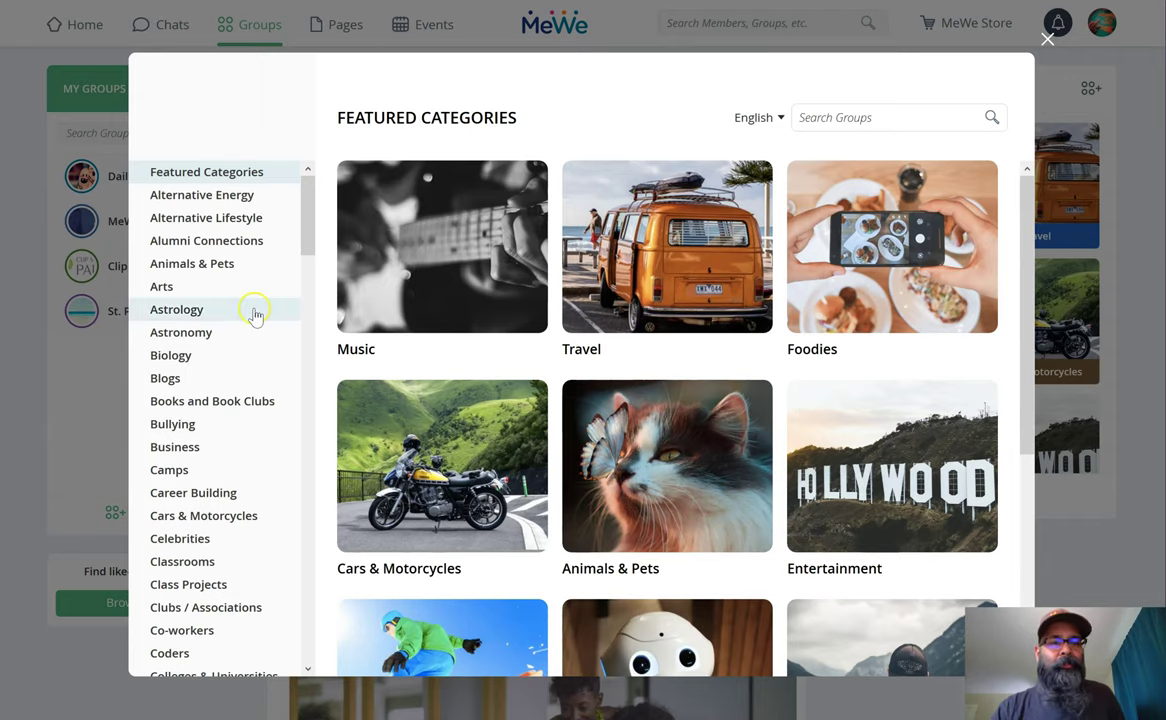
scroll(255, 312, down, 10)
scroll(255, 314, down, 7)
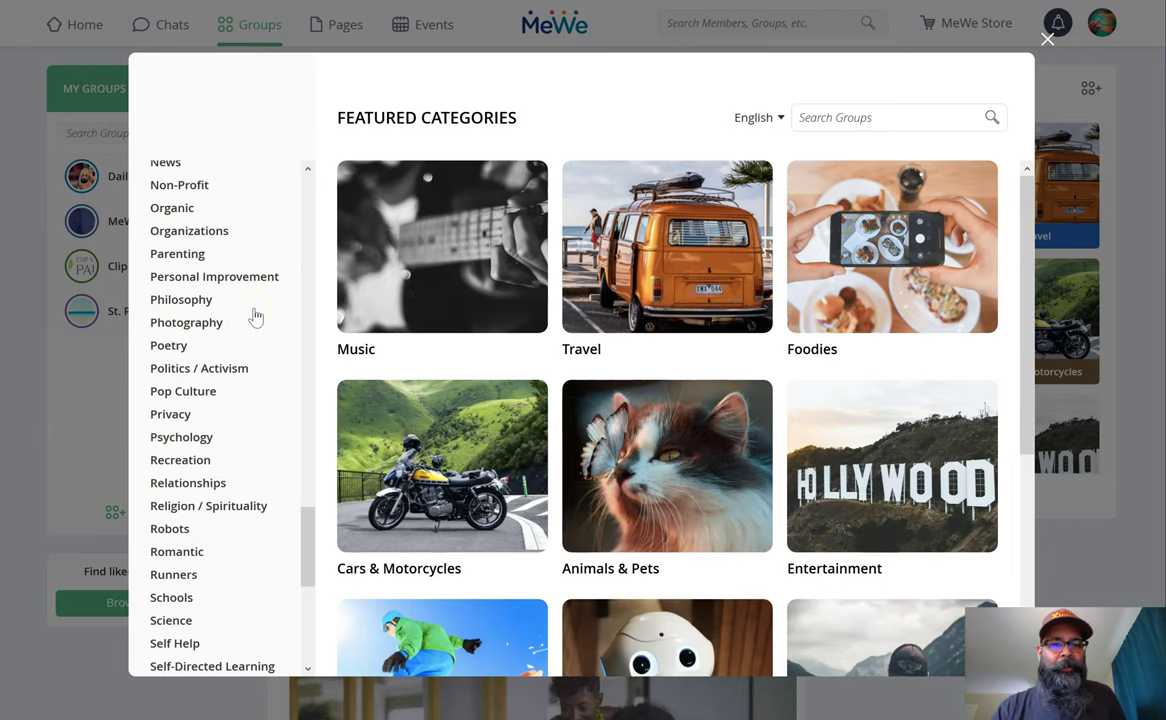
click(207, 413)
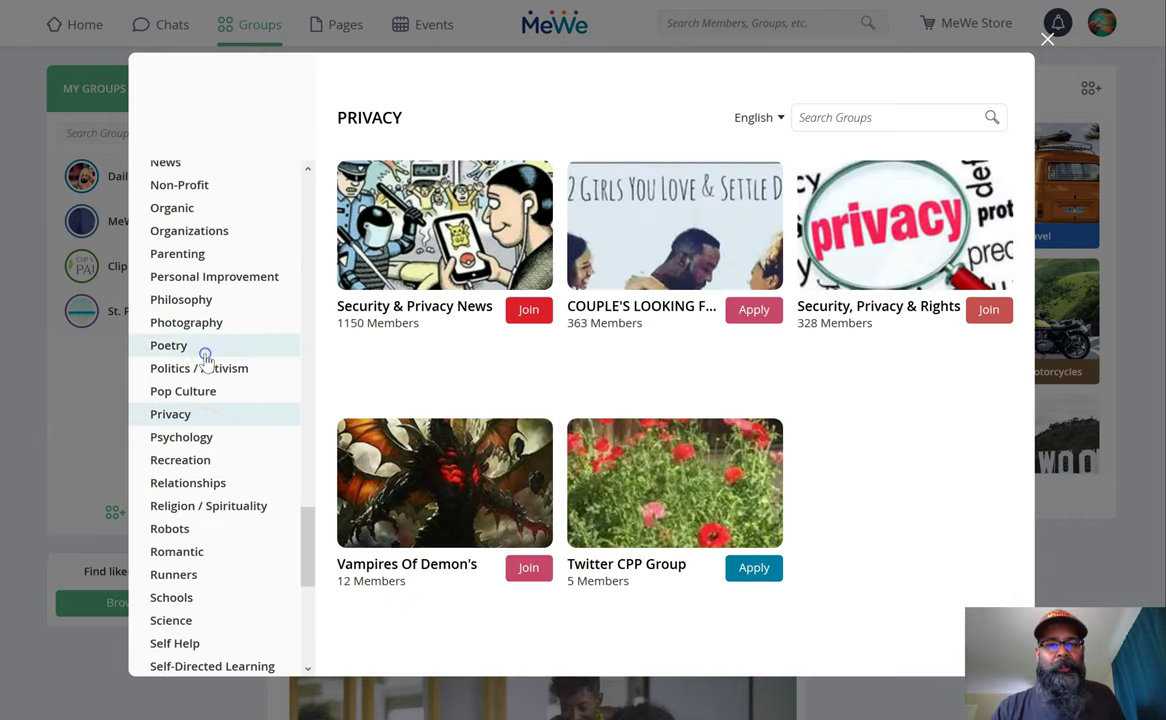
click(203, 347)
click(199, 412)
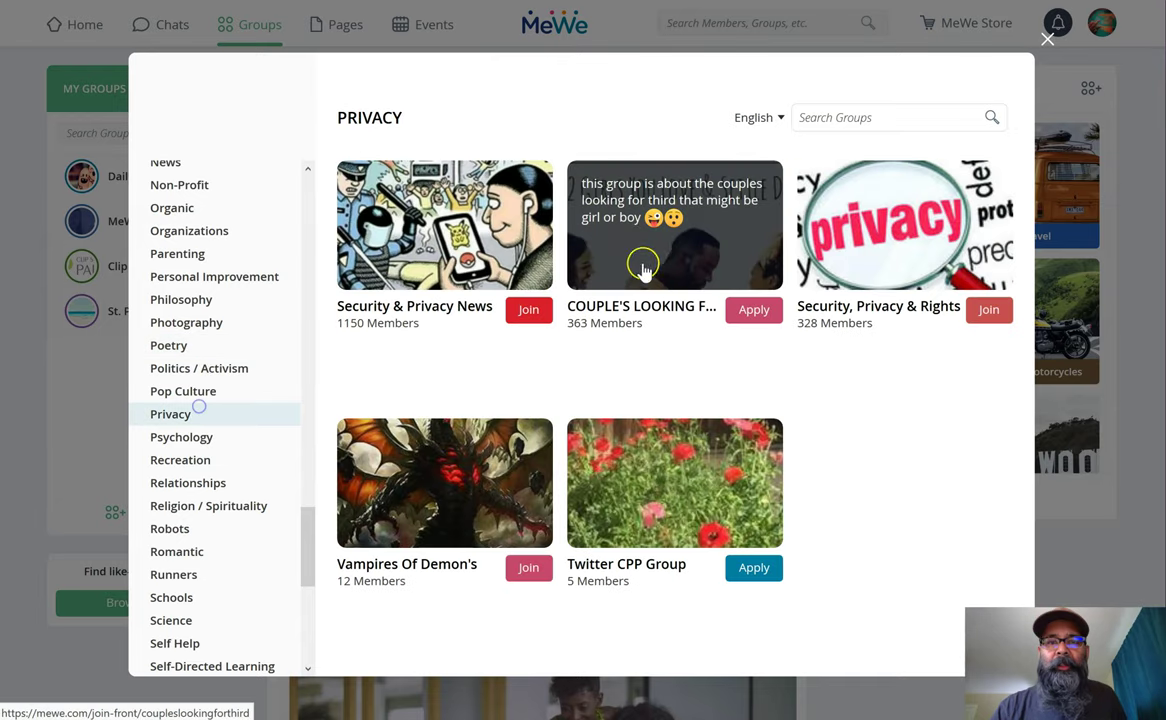
click(196, 461)
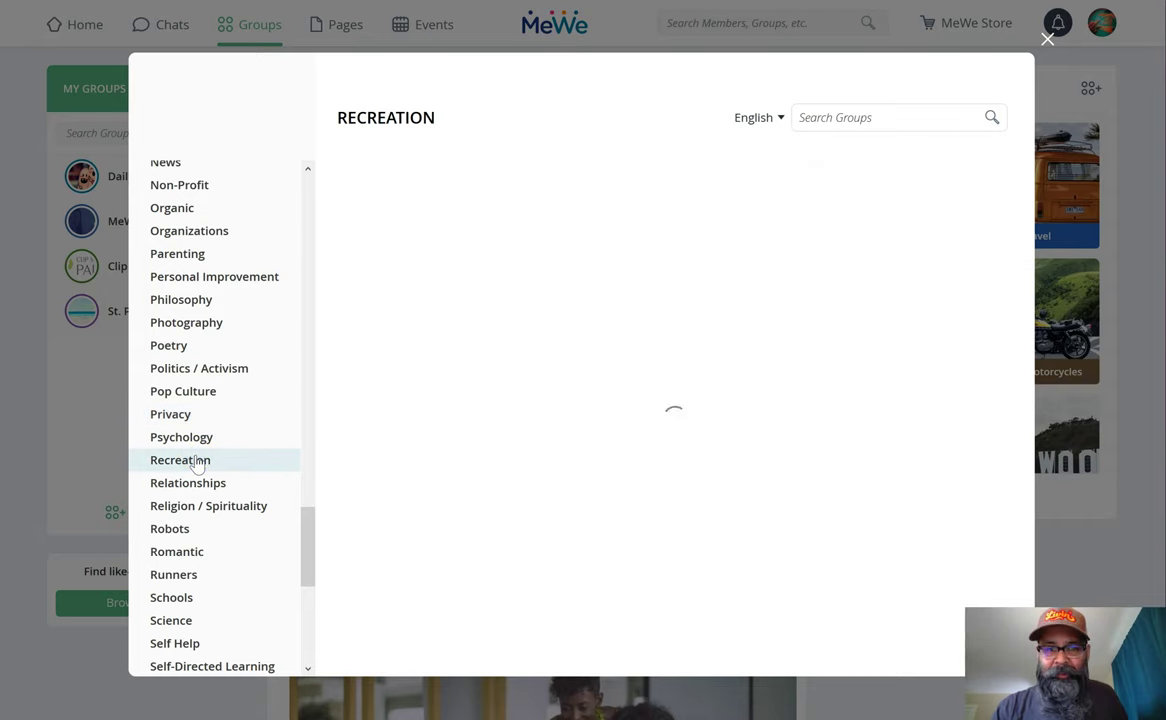
click(189, 600)
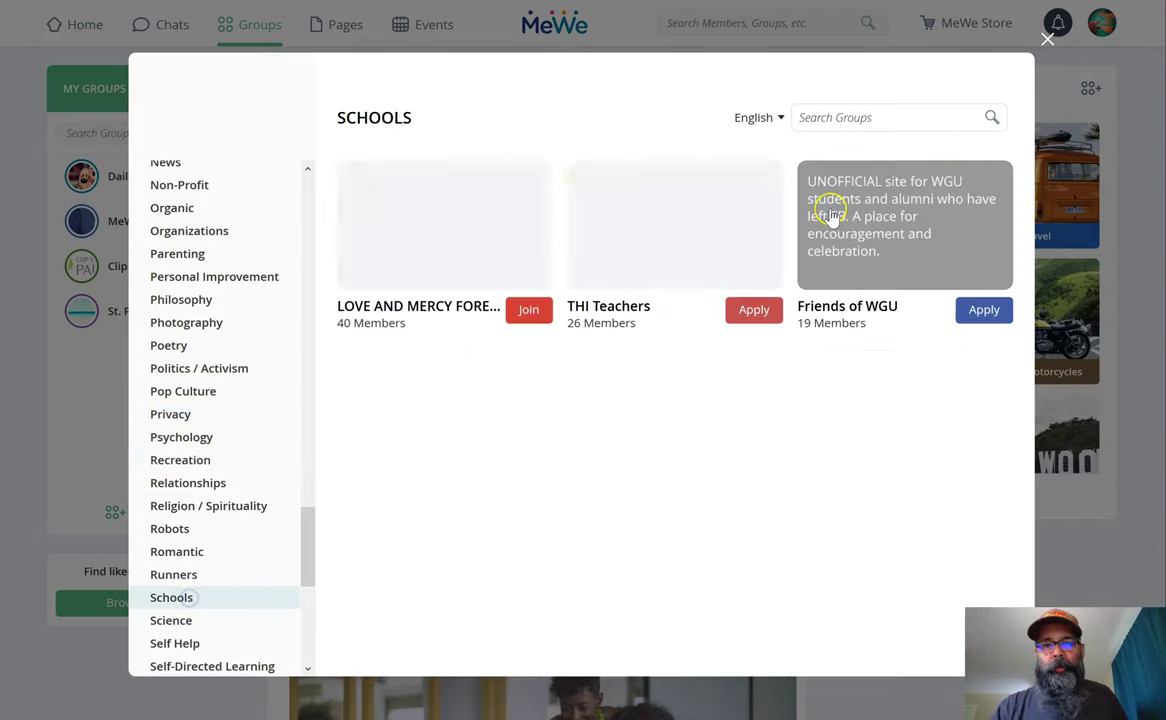
click(1047, 42)
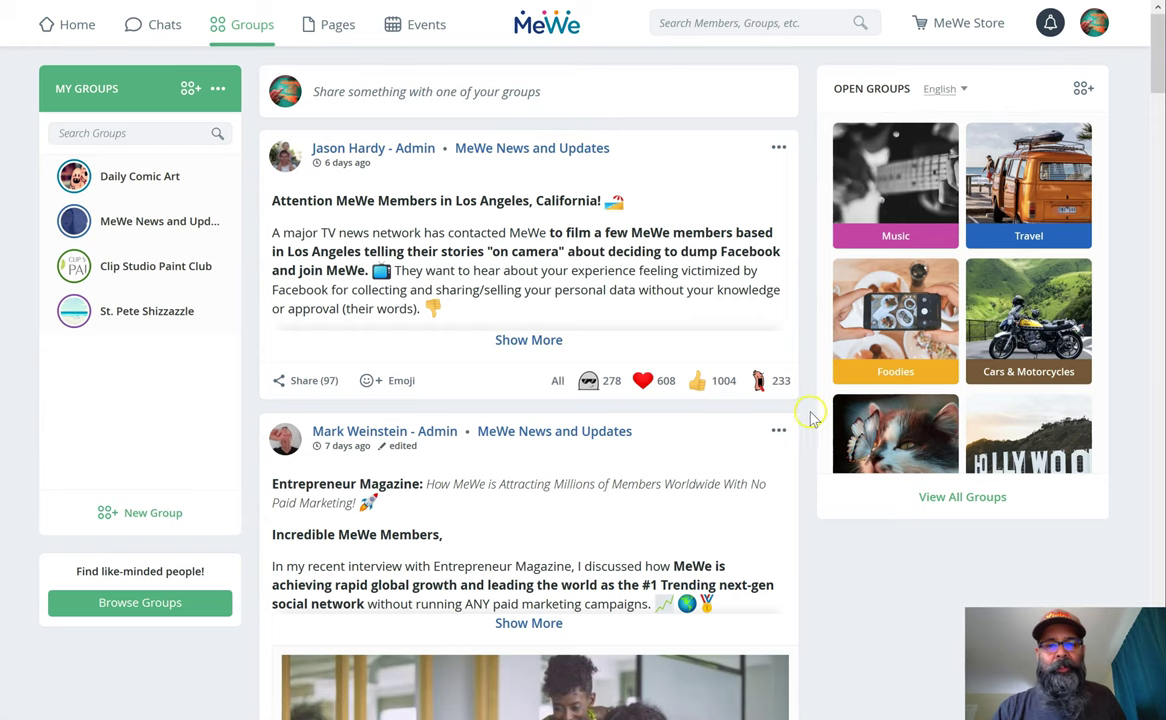
click(806, 418)
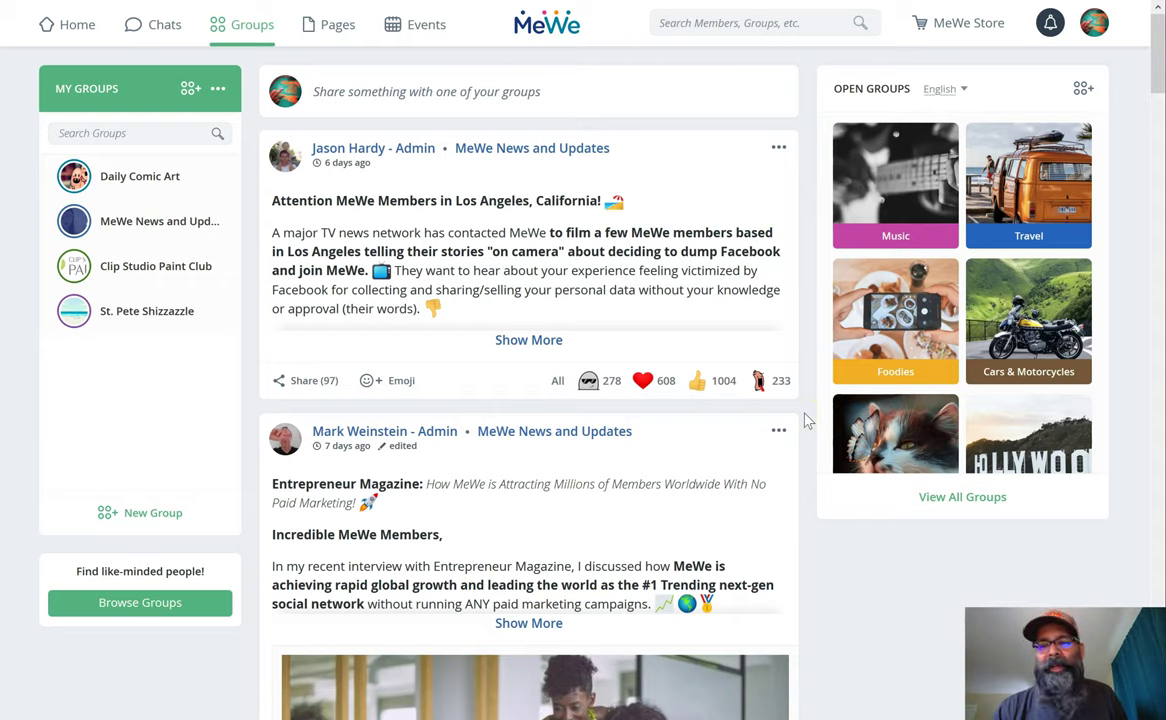
click(163, 395)
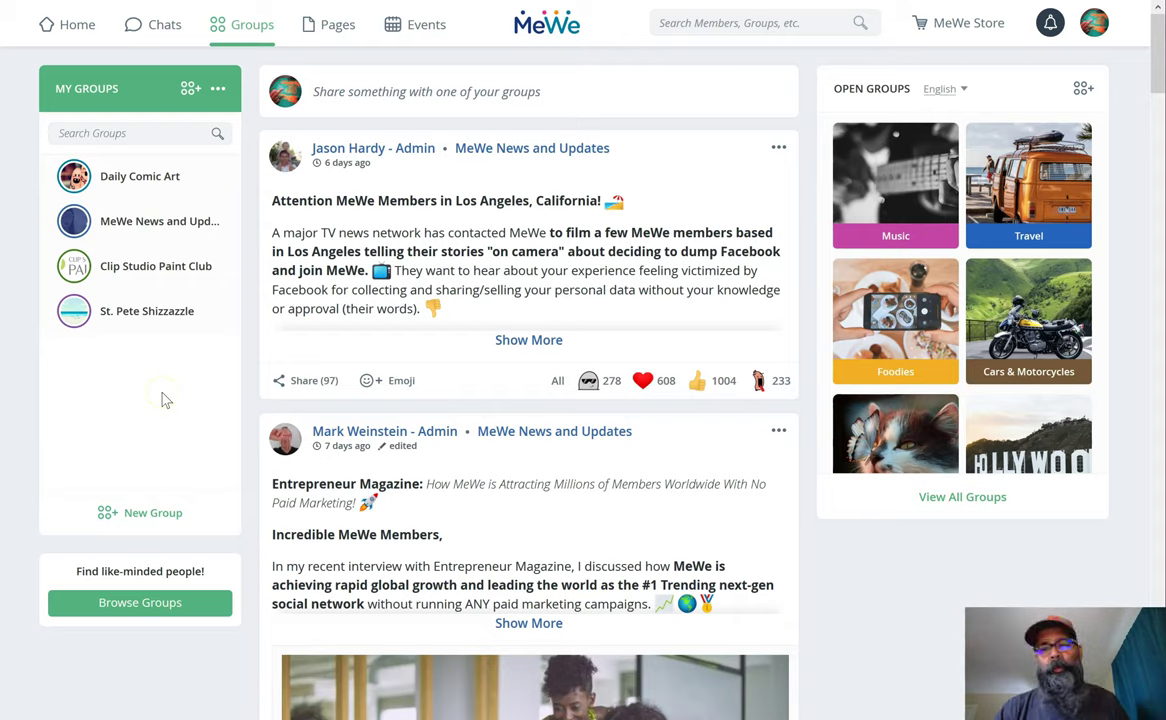
Start a new group named "Test Group" with the description "Group description"
click(142, 516)
text(Test Group)
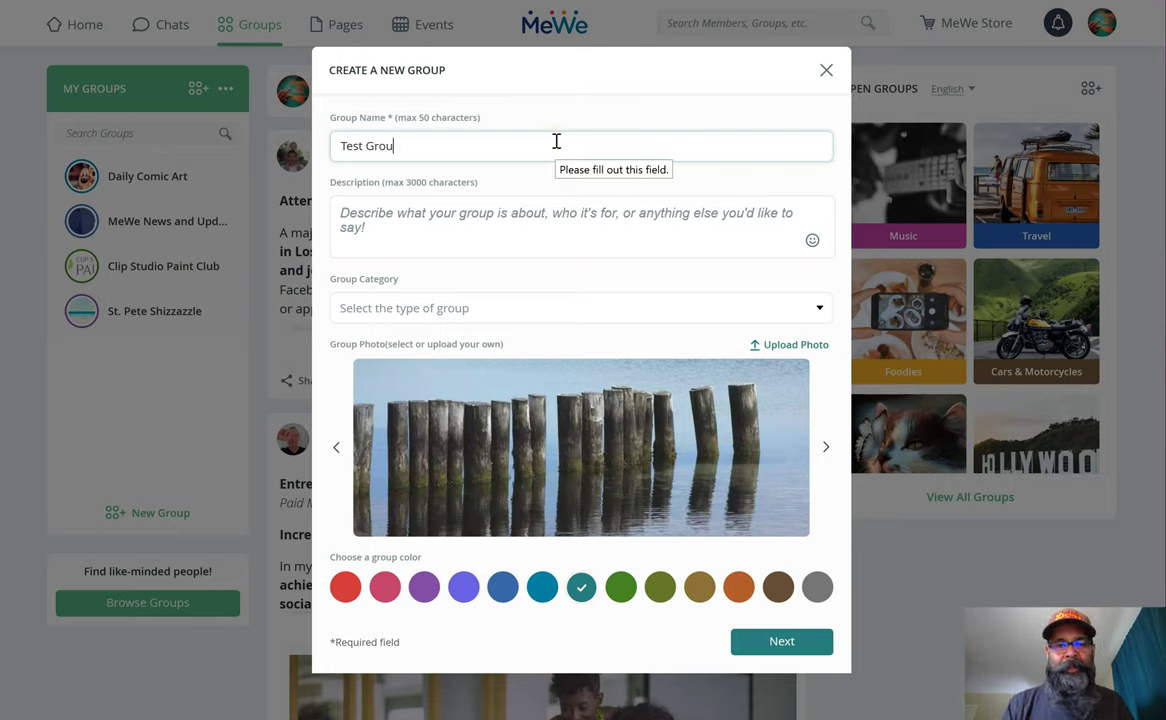
click(531, 248)
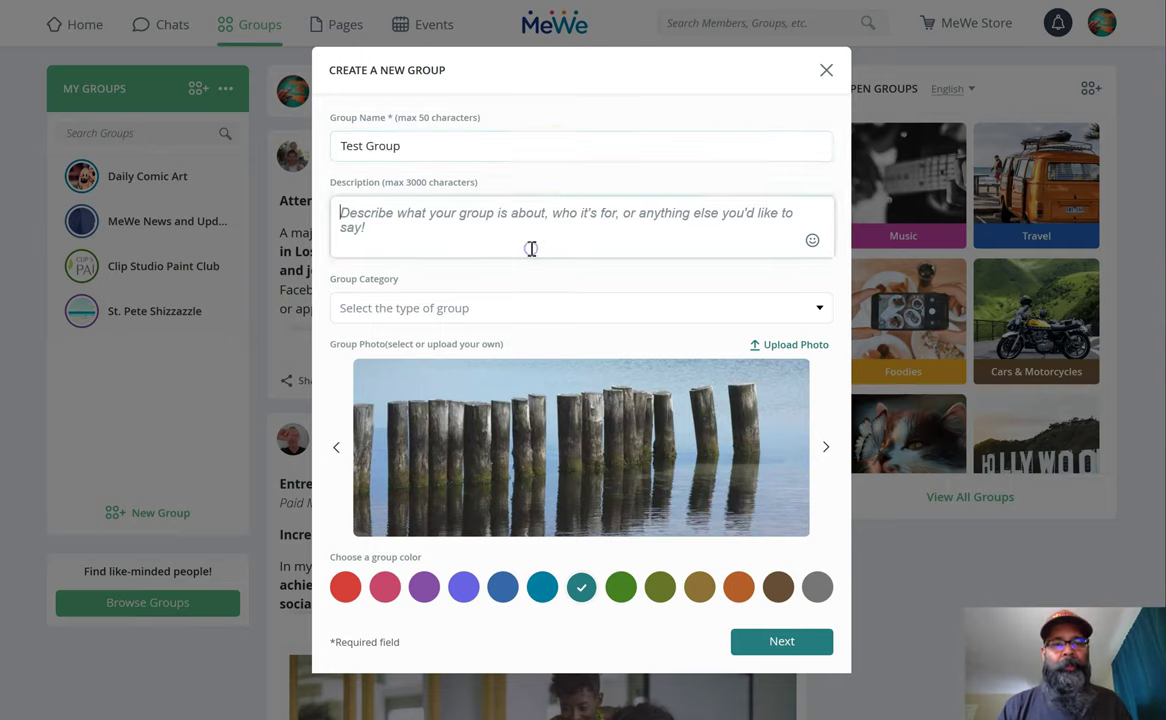
text(Group description)
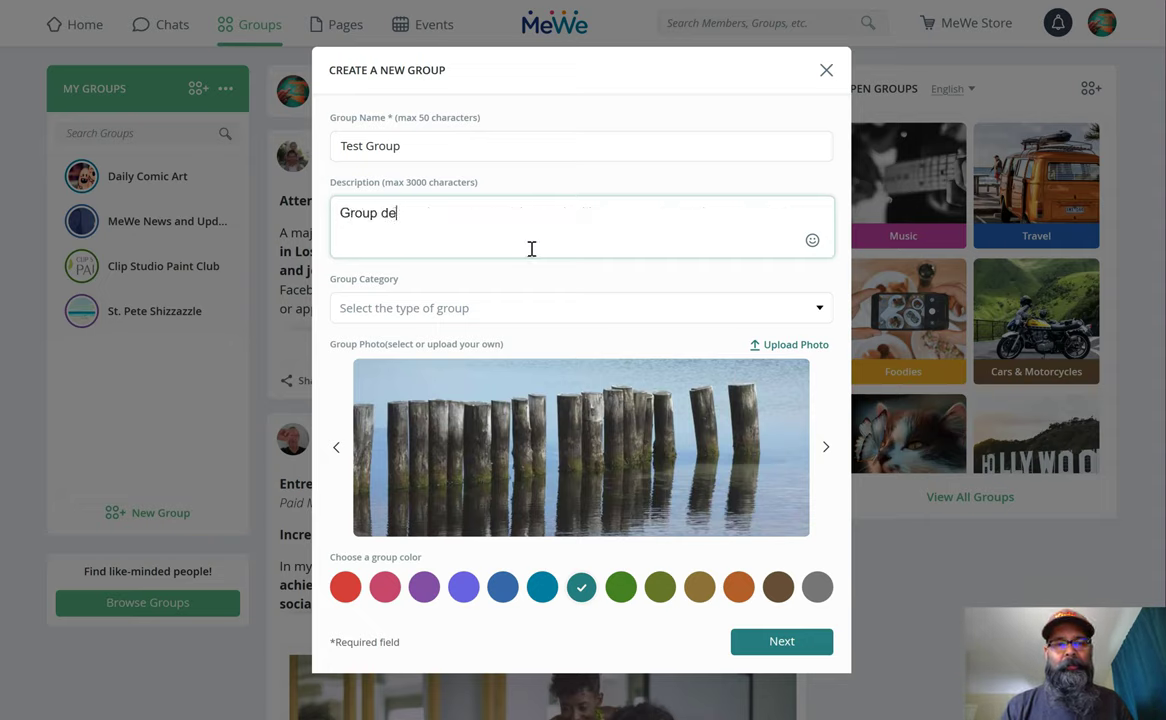
Set the new group's category to Runners
click(520, 306)
scroll(534, 424, down, 3)
scroll(534, 424, down, 12)
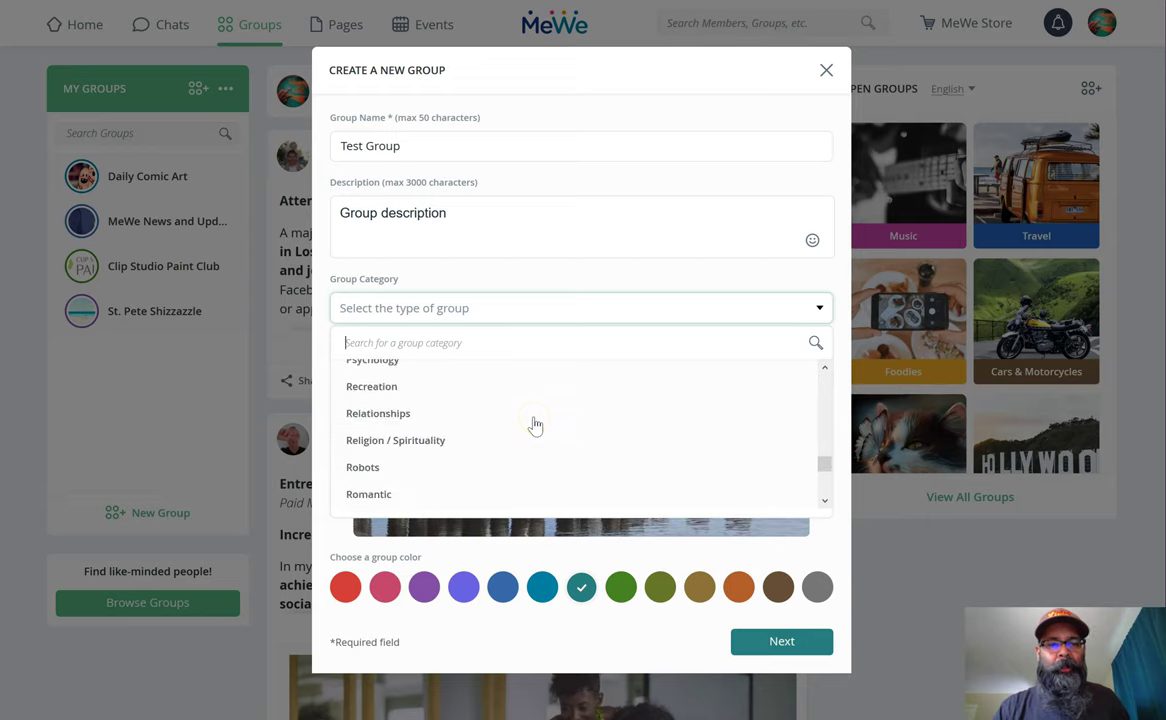
click(388, 410)
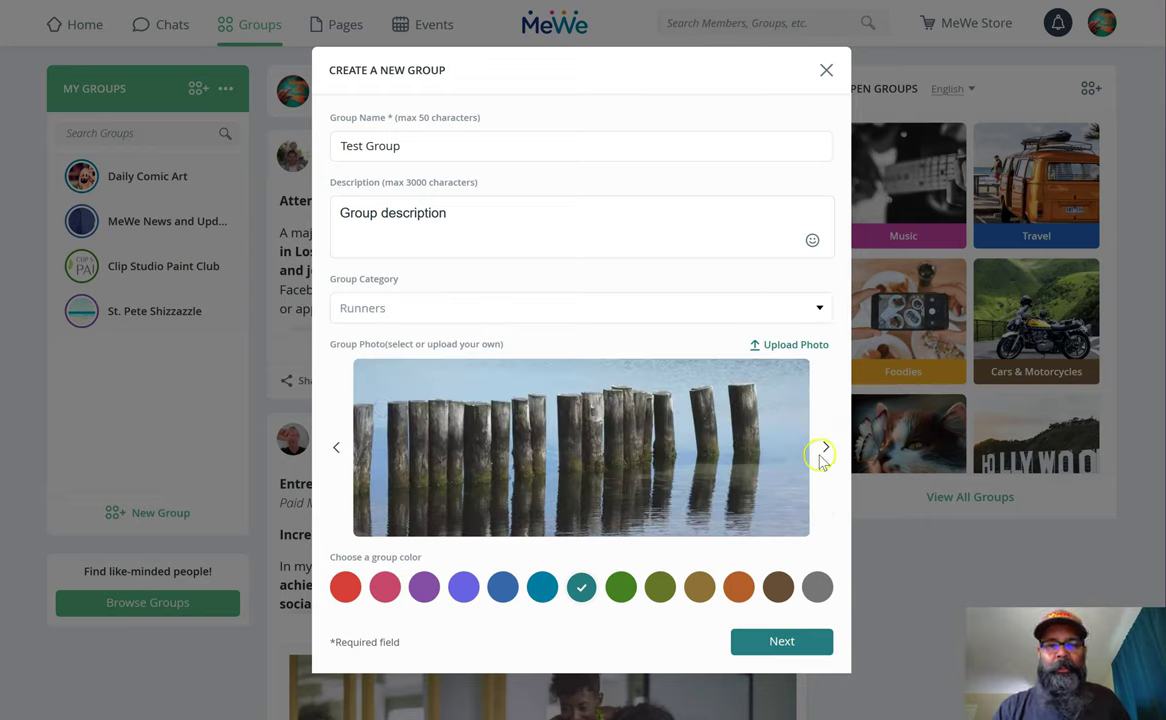
Choose the glowing hot-air balloons picture as group photo and red as group color, and continue to the joining and permission settings
click(825, 450)
click(826, 451)
click(826, 451)
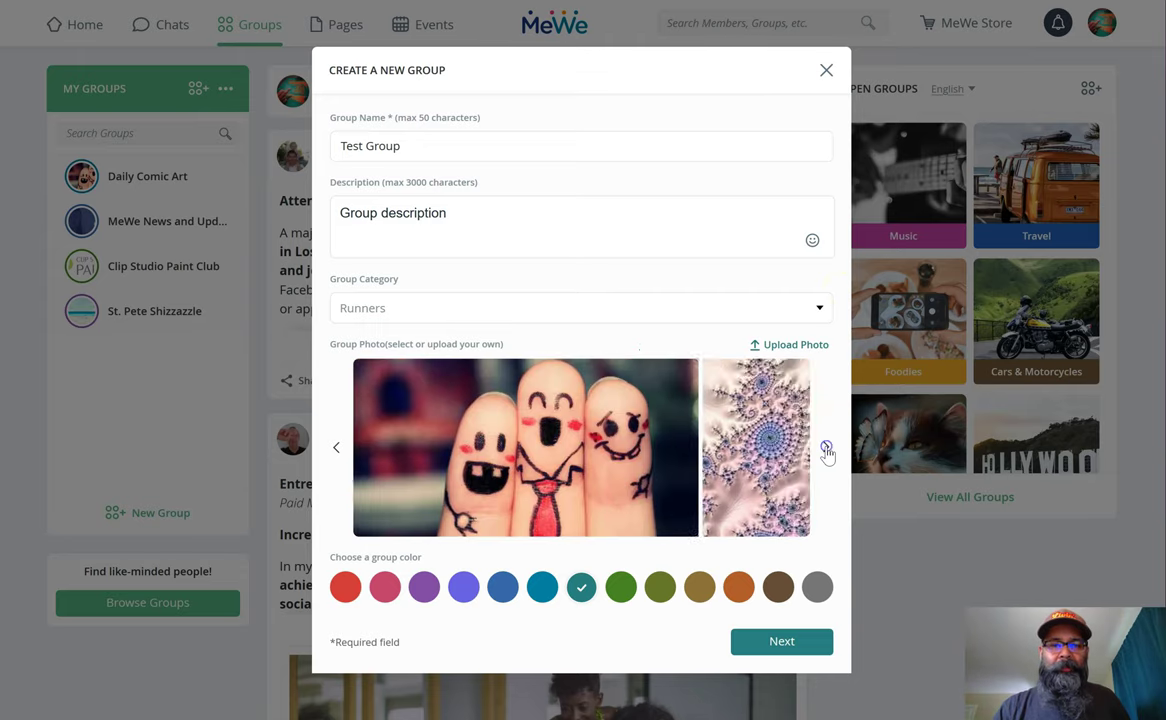
click(826, 451)
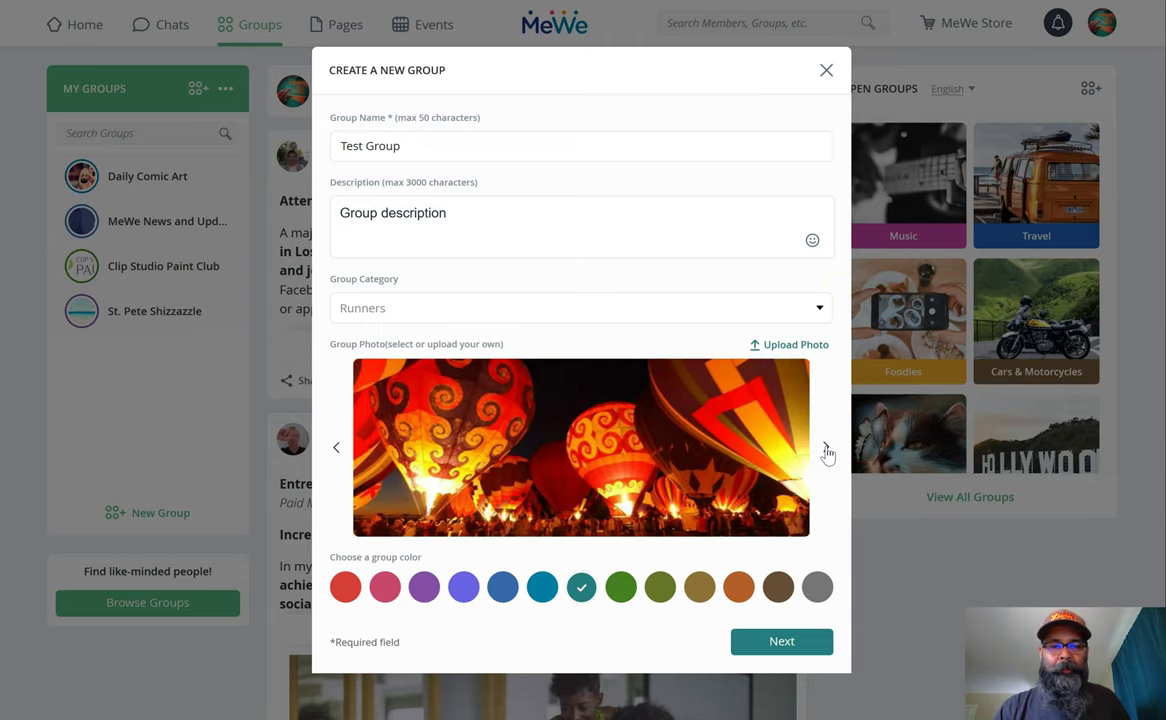
click(350, 588)
click(783, 643)
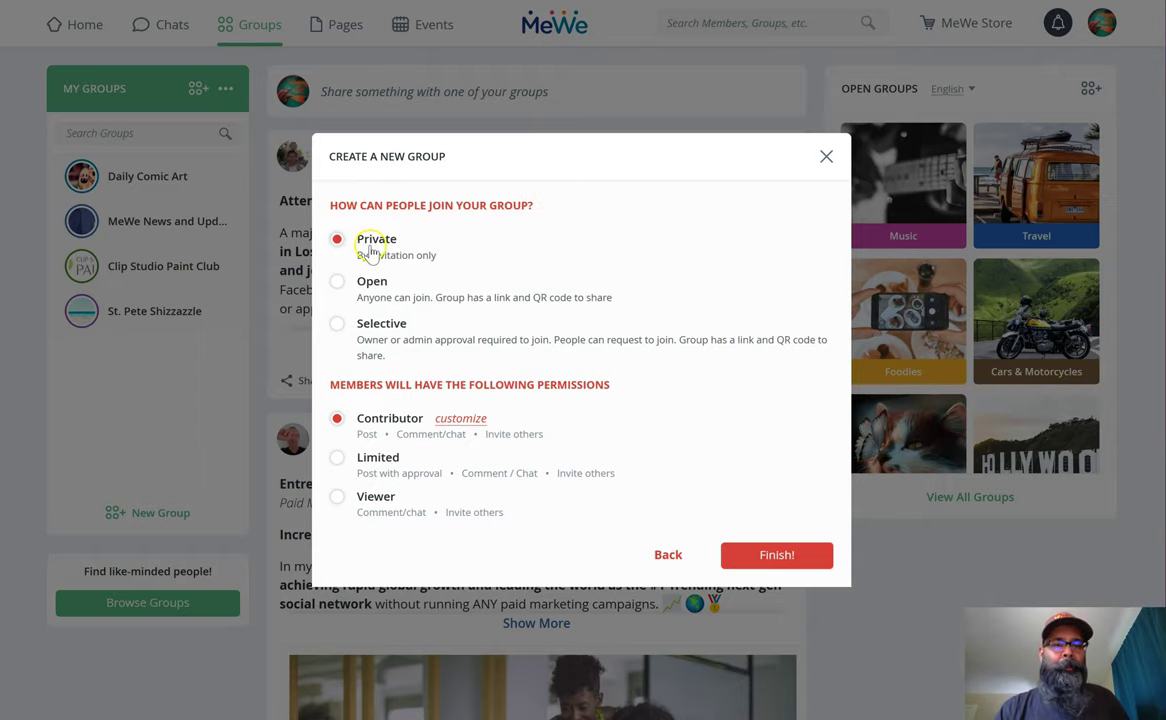
Set the group's joining mode to Selective and allow people to reshare posts outside the group
click(370, 290)
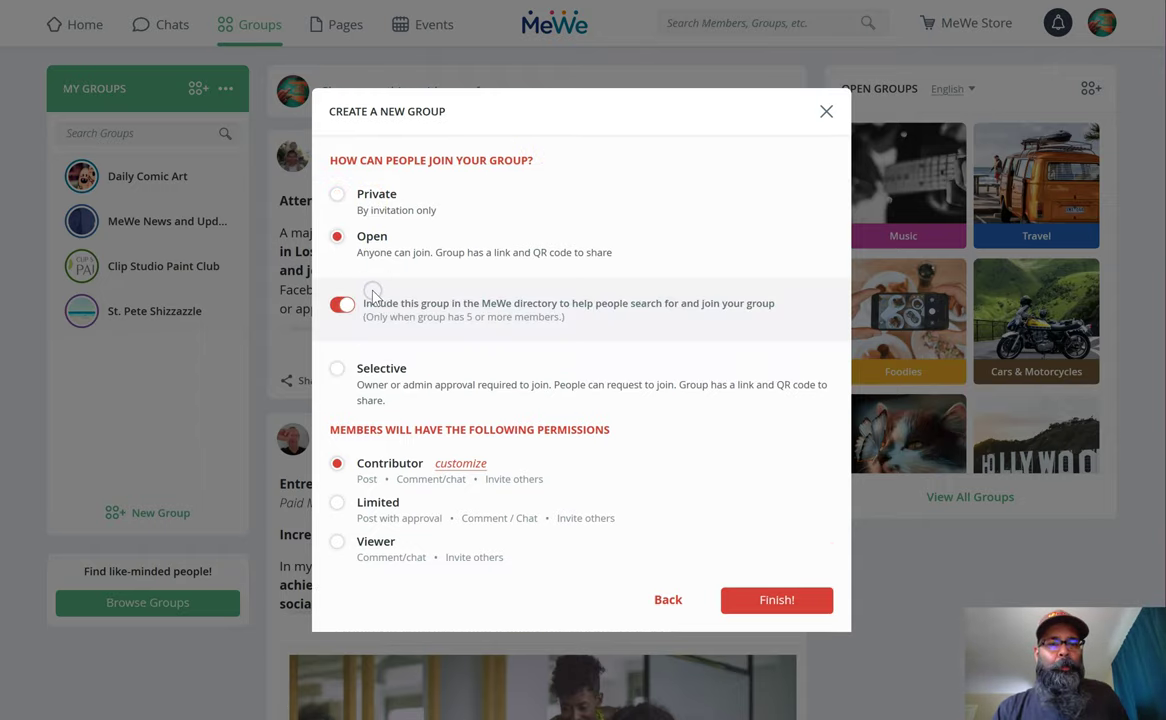
click(343, 308)
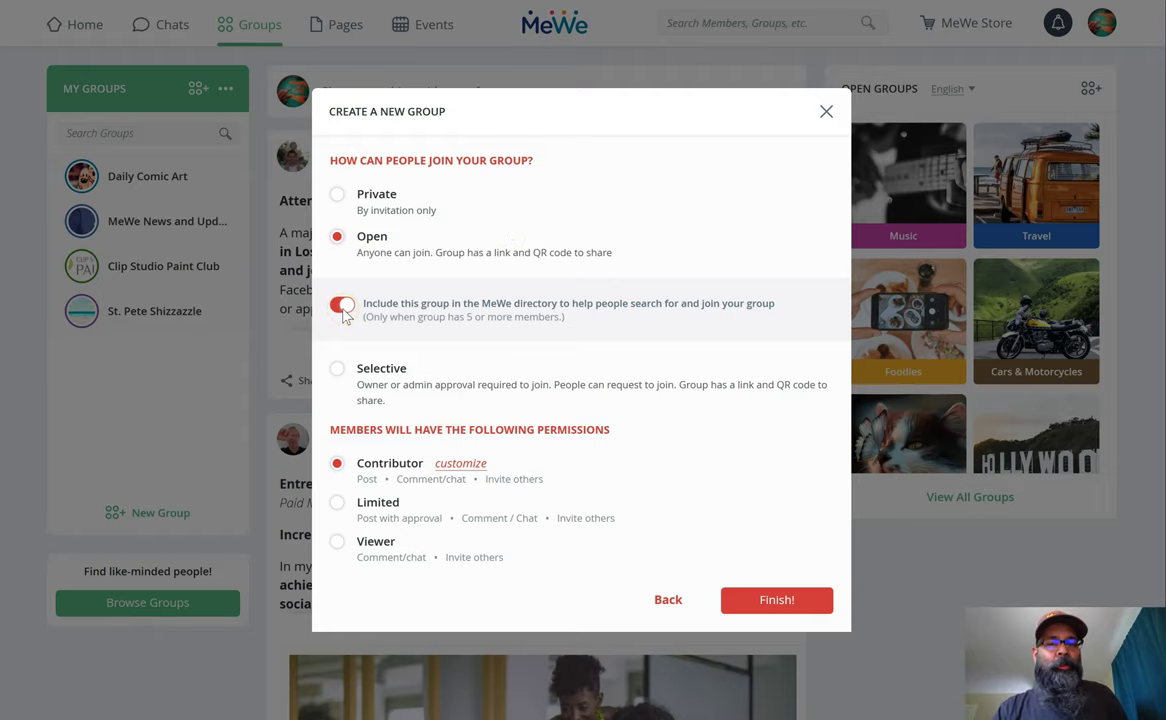
click(335, 368)
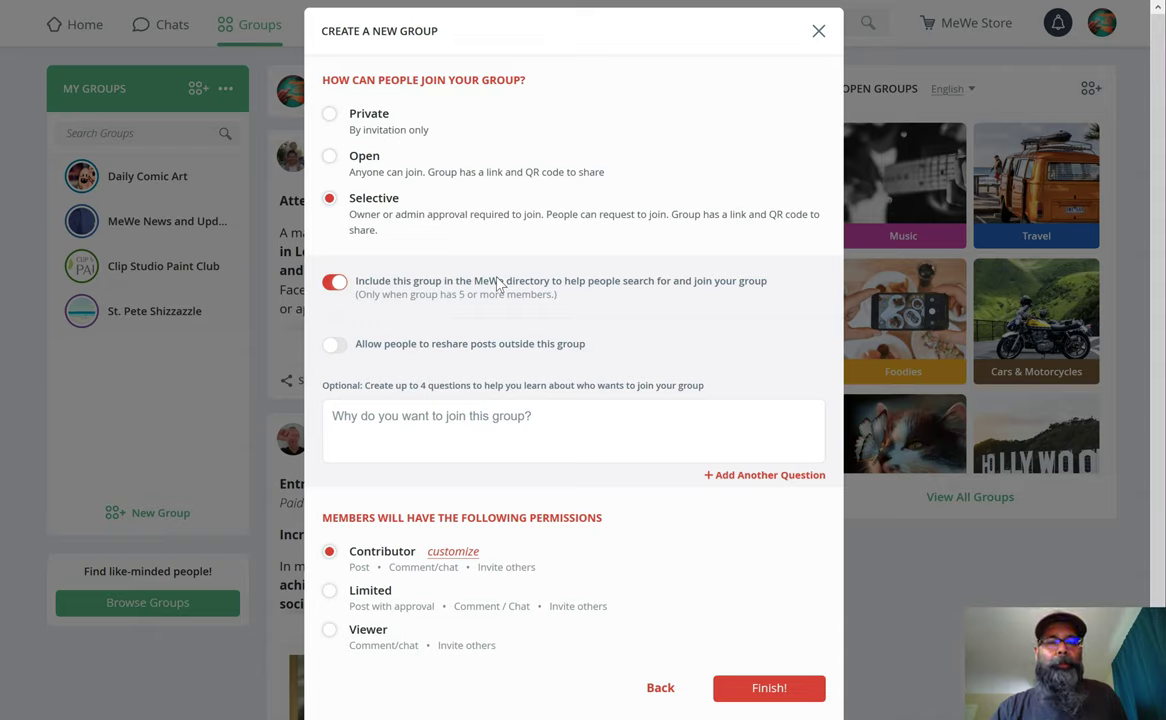
click(335, 346)
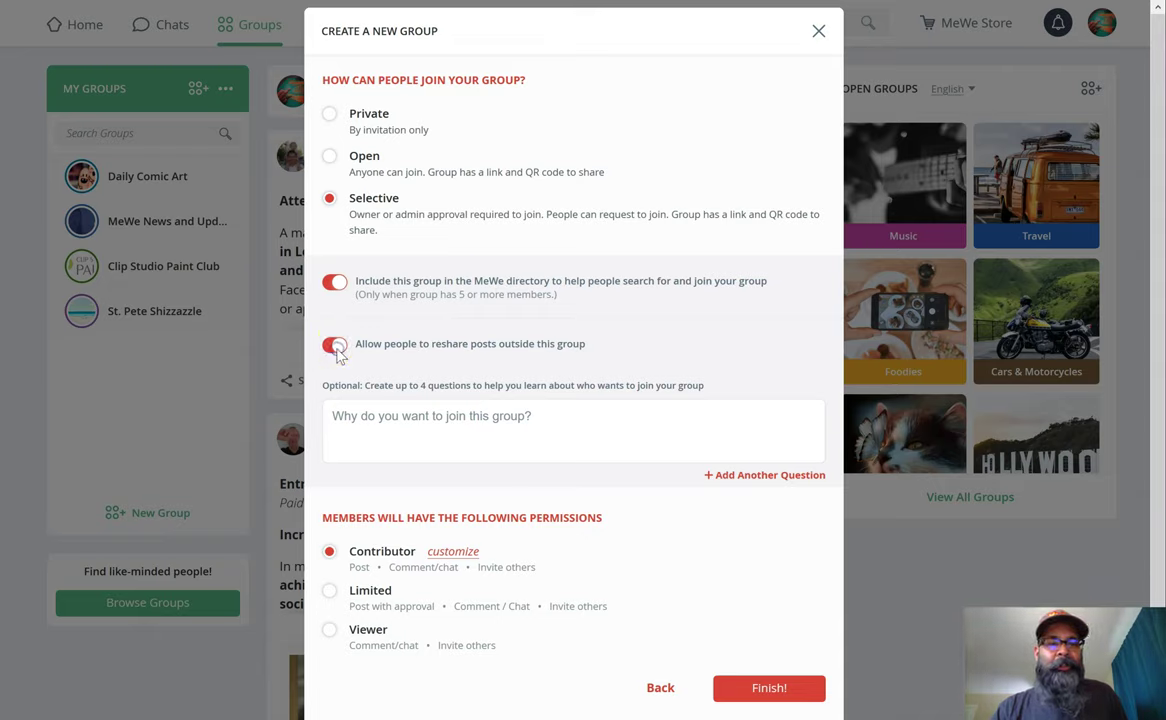
click(340, 347)
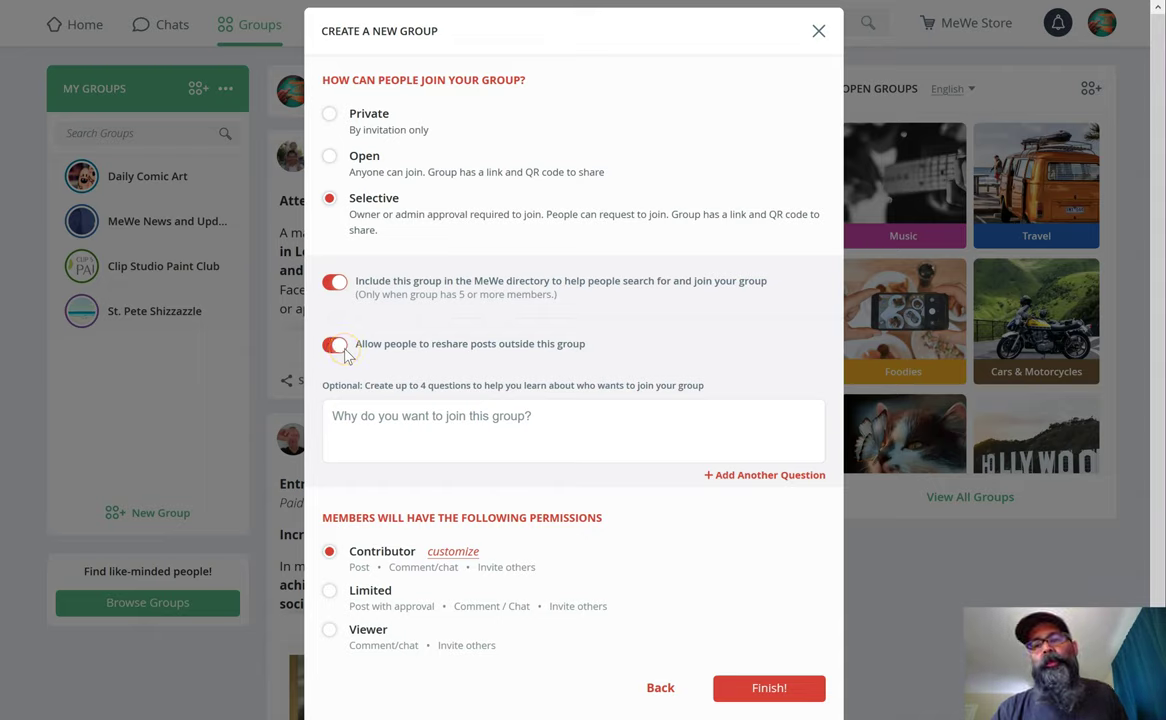
click(385, 390)
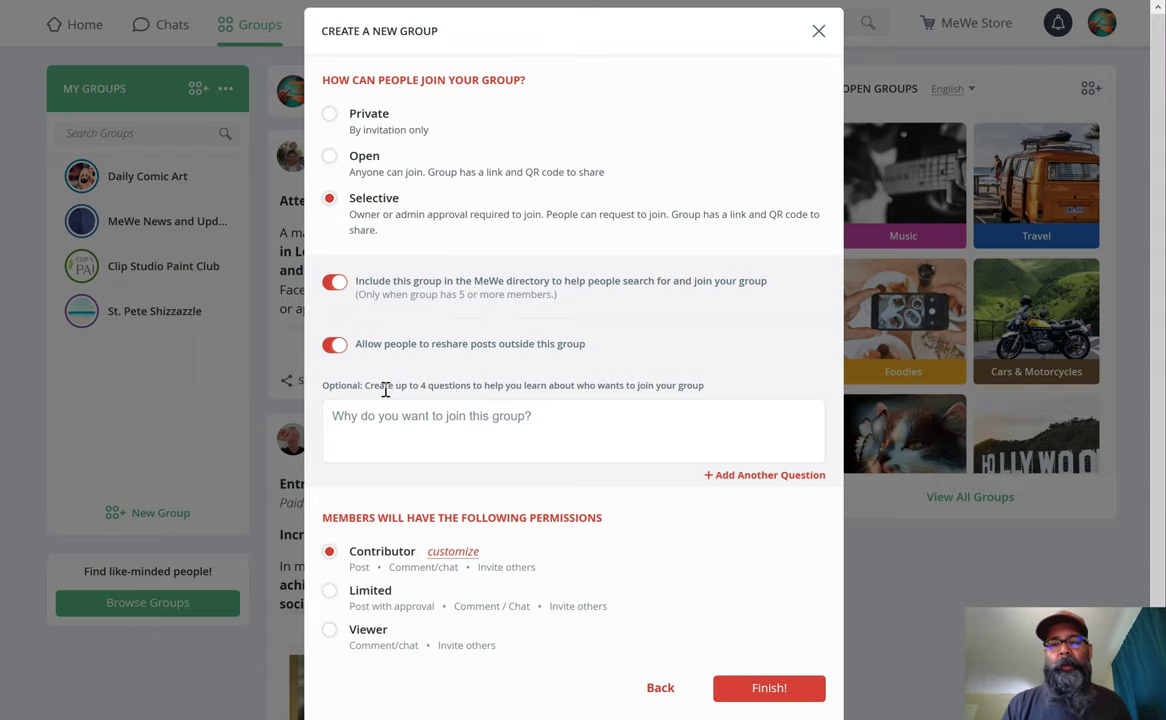
click(447, 418)
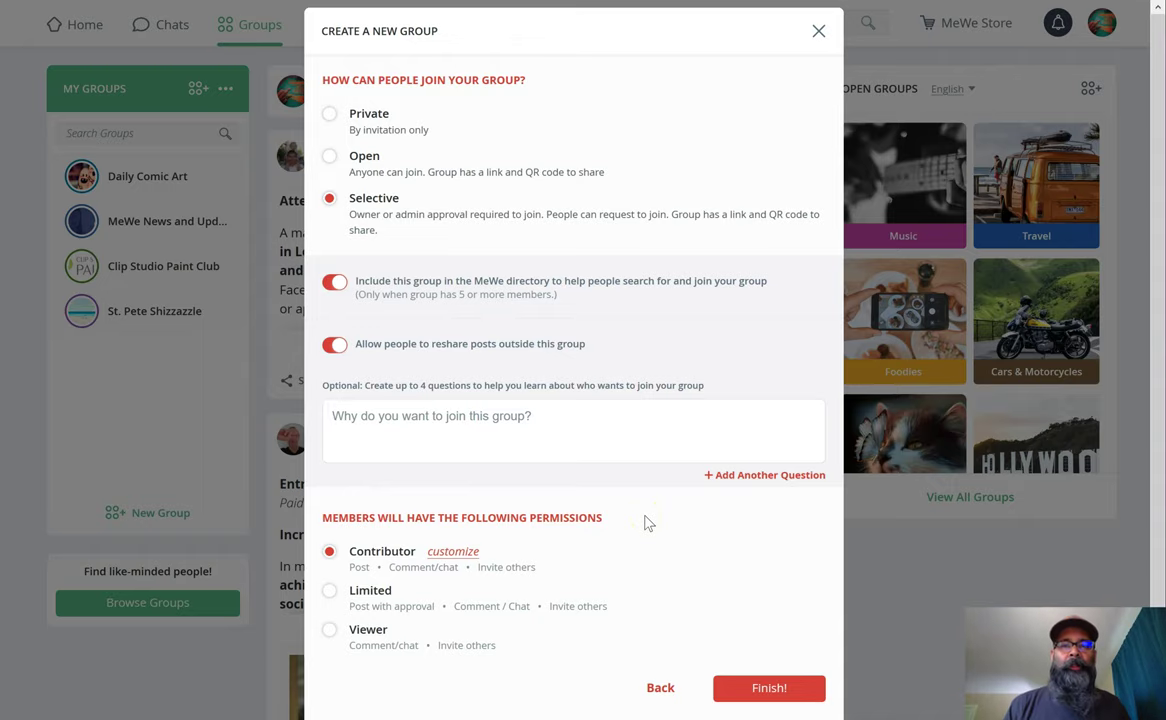
Keep the Contributor permissions with Post, Comment/chat and Invite others enabled, finish creating the group and accept its default profile and notification settings
scroll(645, 521, down, 1)
click(472, 433)
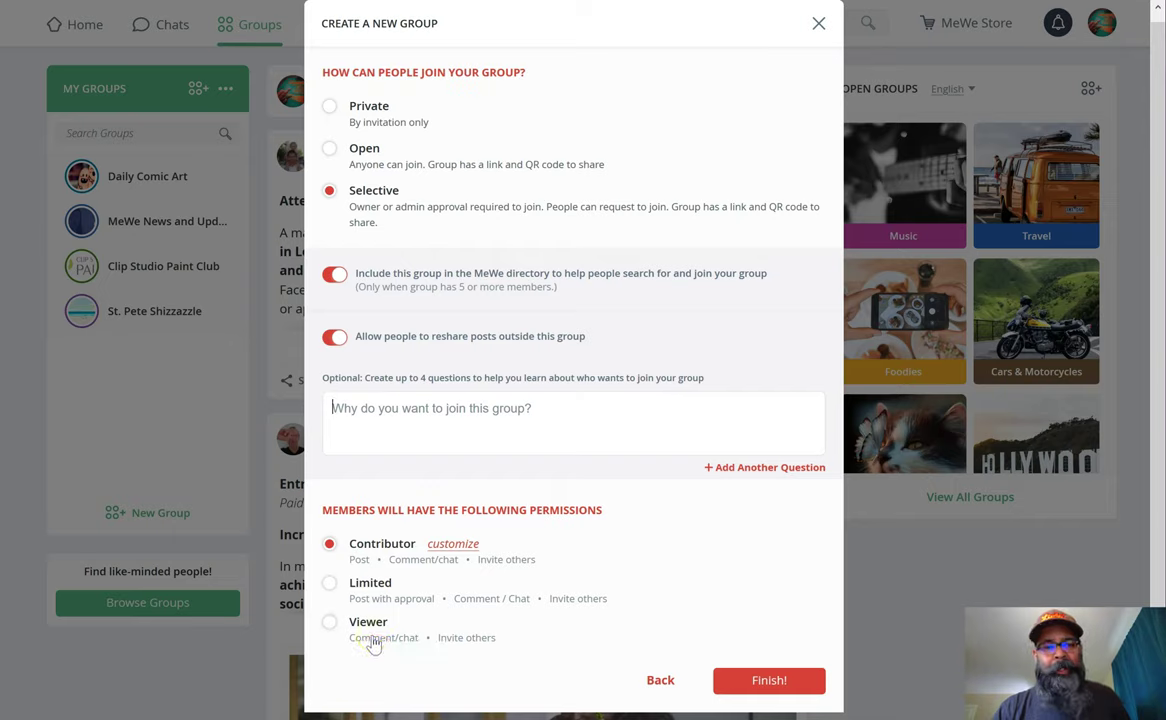
click(361, 562)
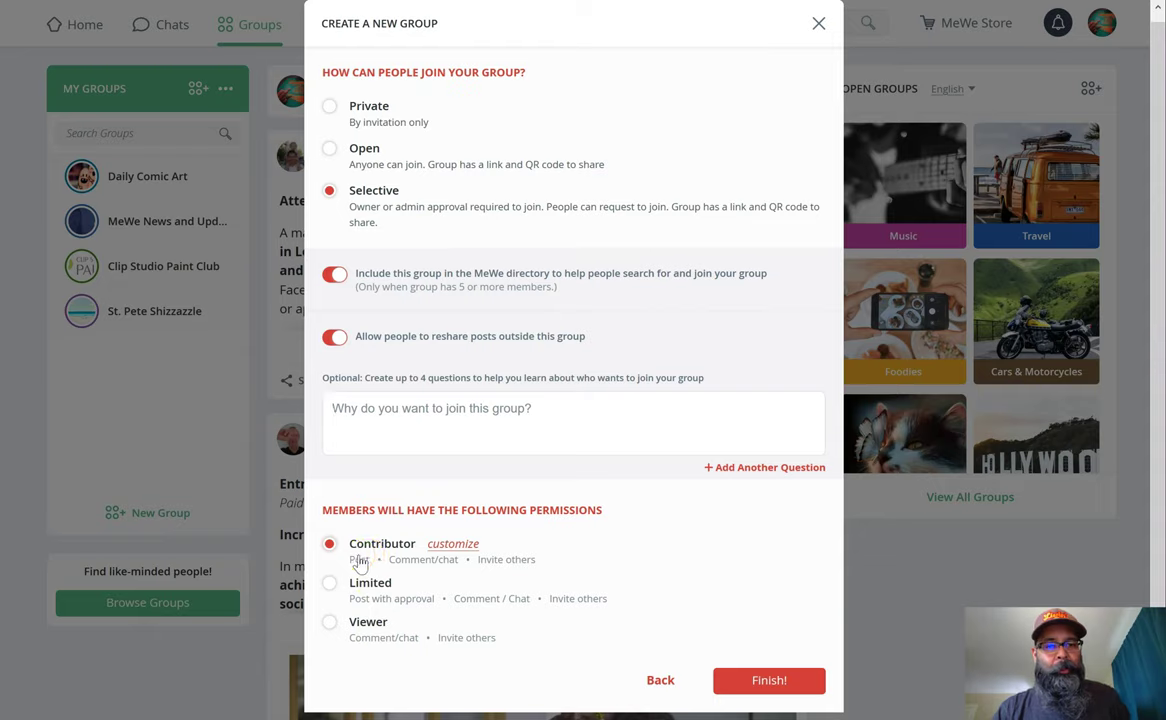
click(466, 548)
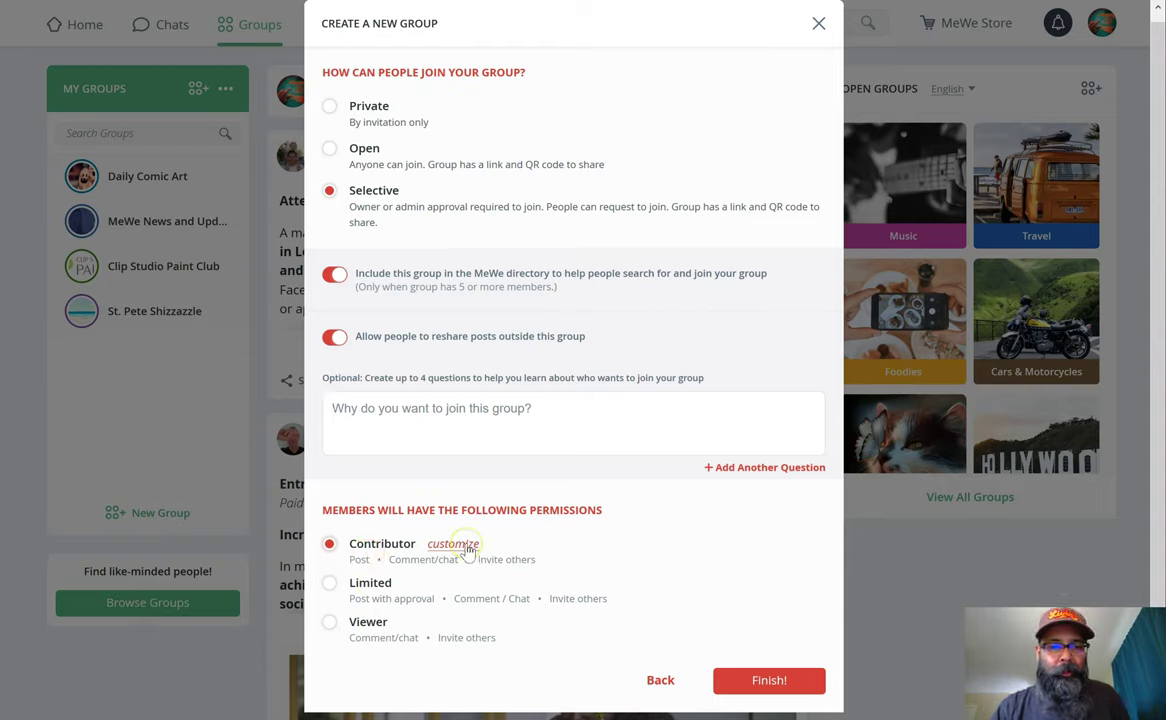
click(466, 546)
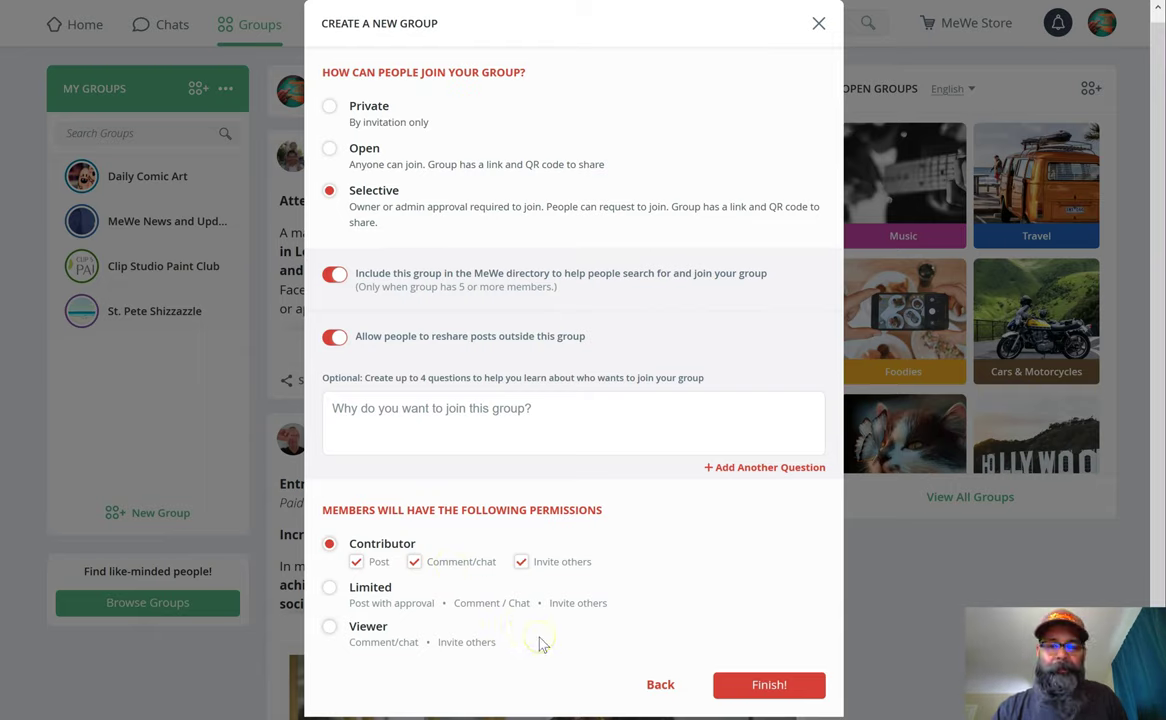
click(770, 685)
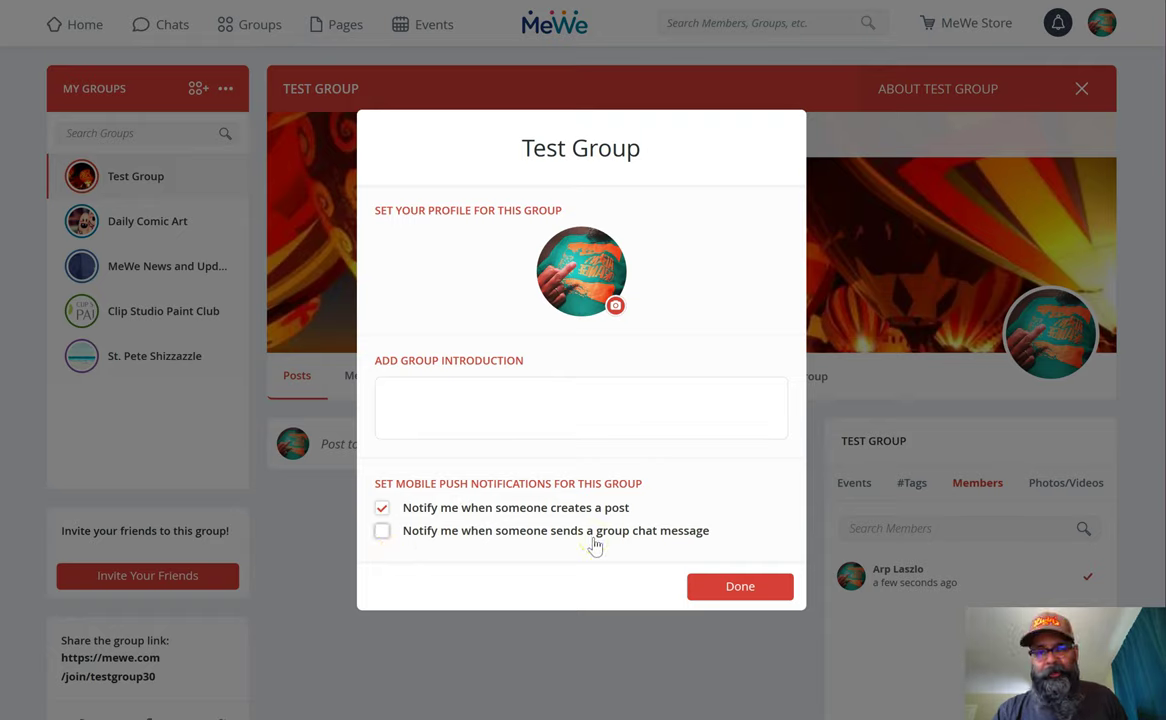
click(722, 590)
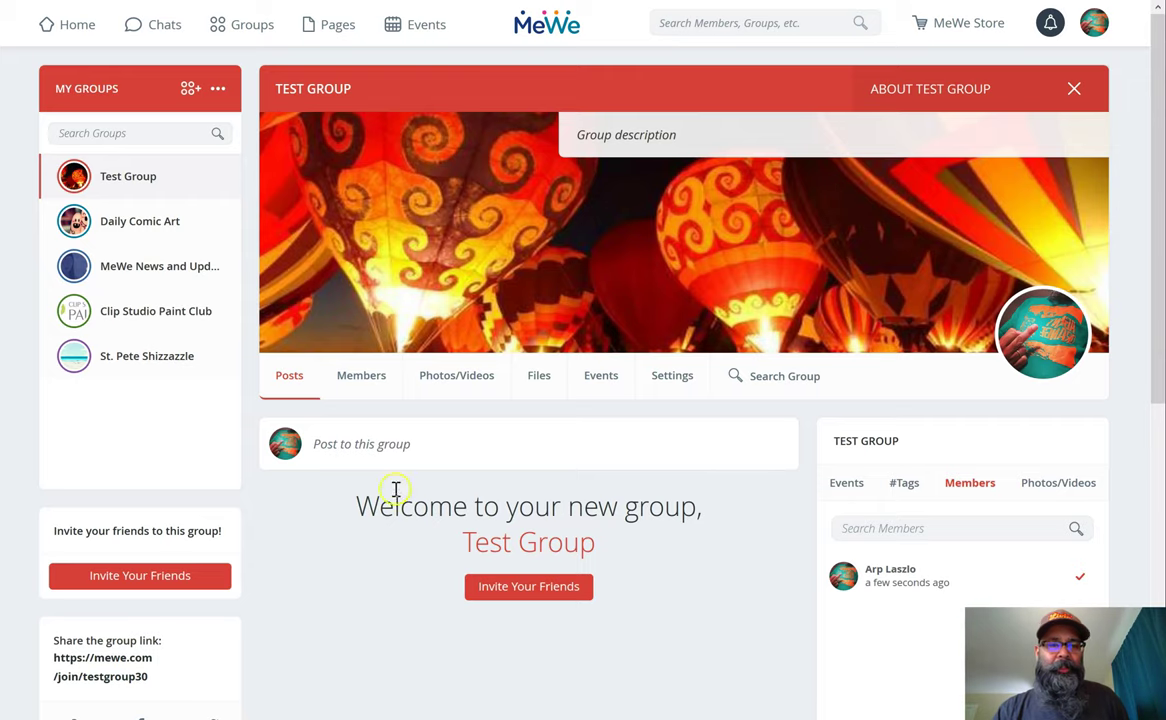
Look through the new group's members, photos and videos, files and events calendar
click(370, 387)
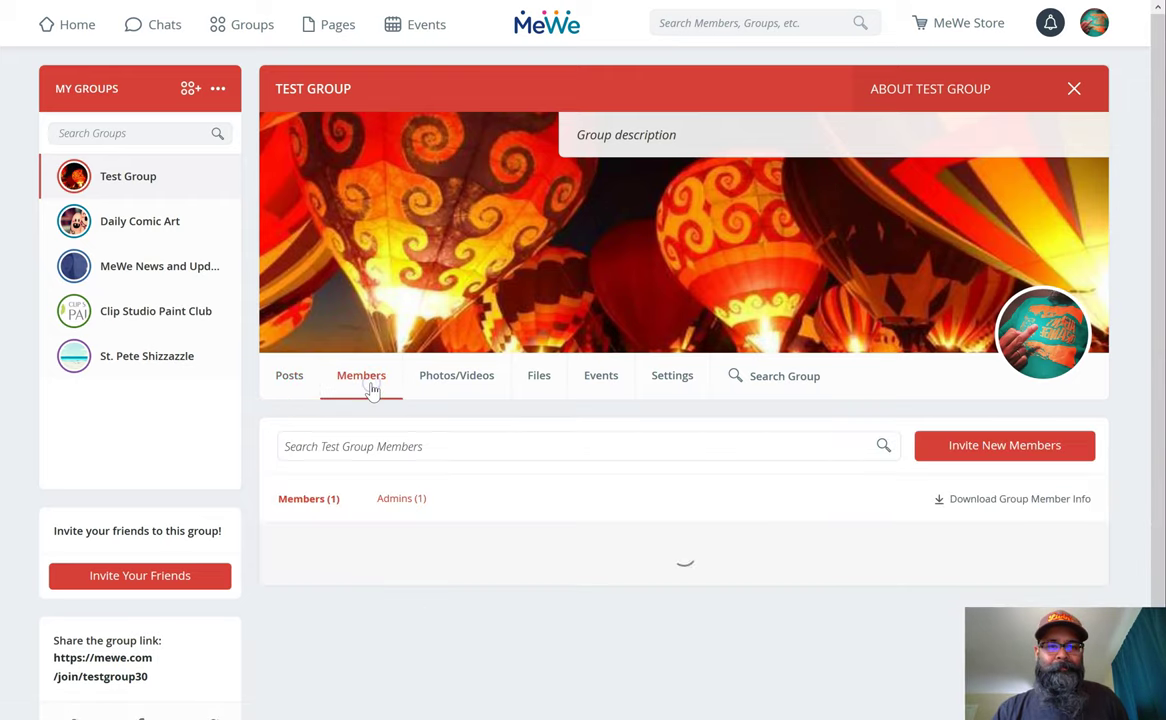
mouse_move(487, 212)
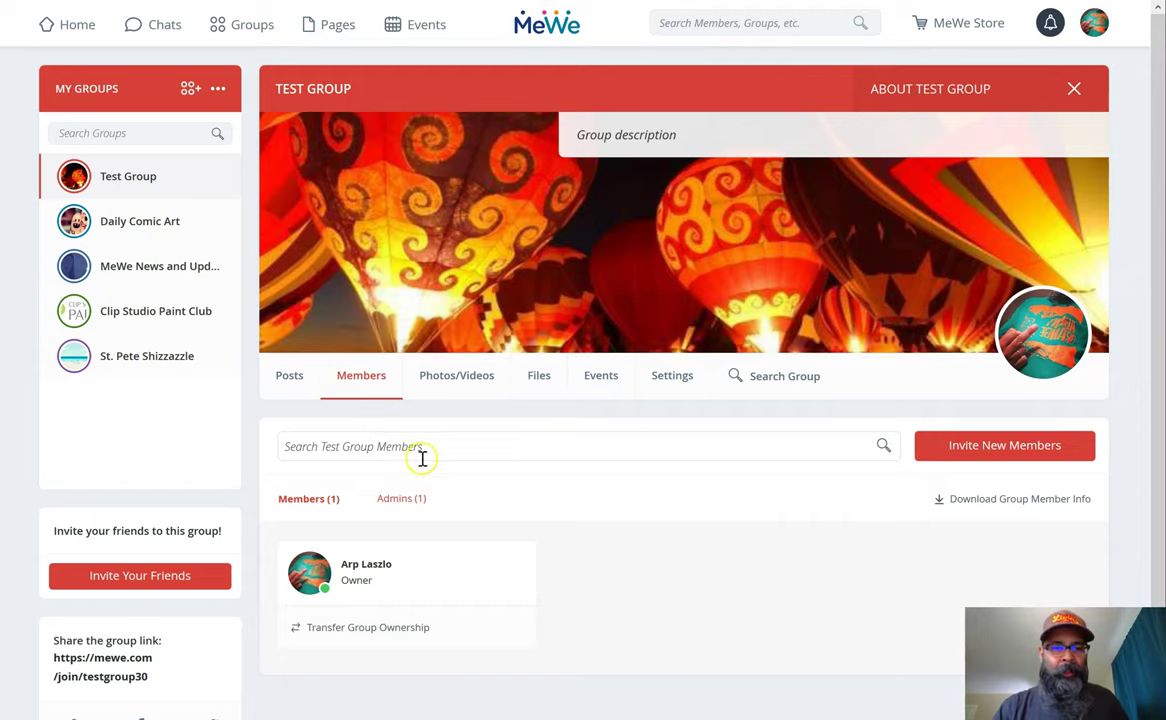
click(484, 383)
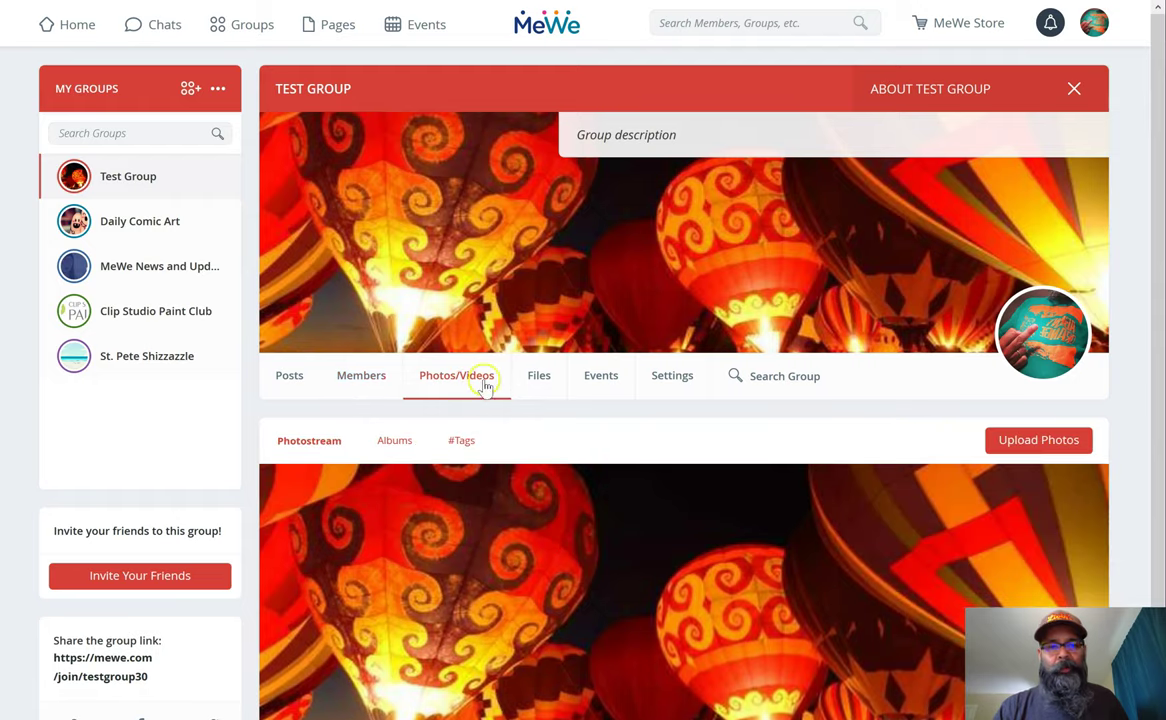
click(539, 385)
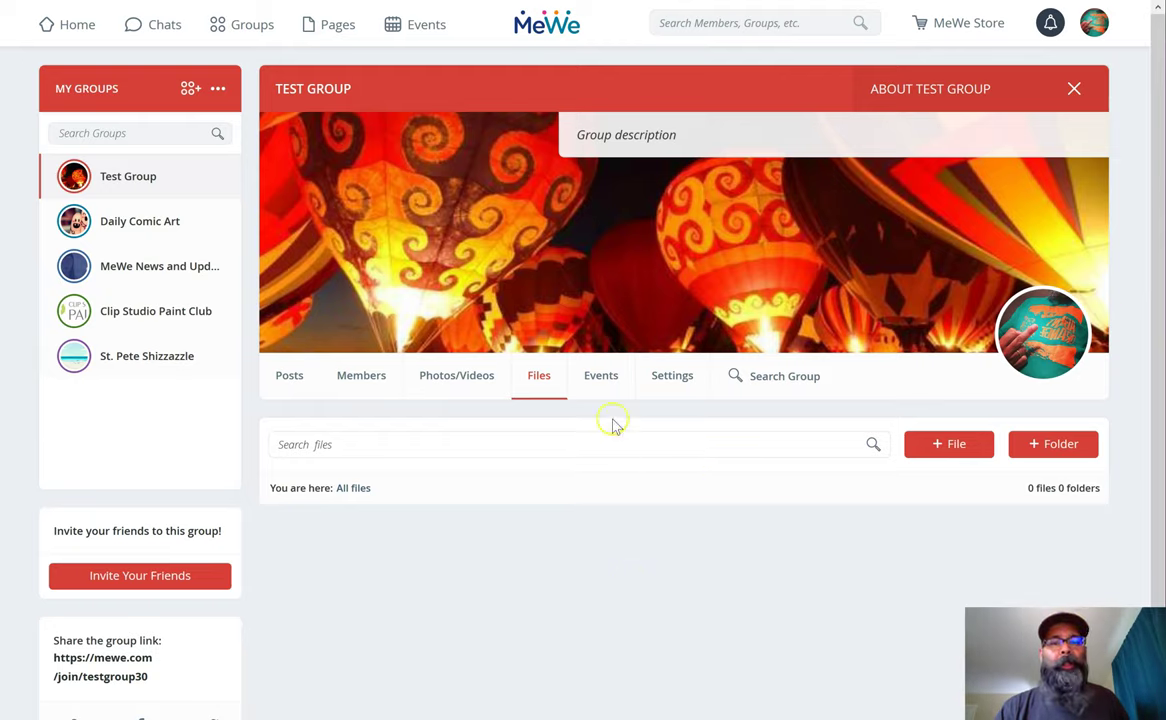
click(602, 390)
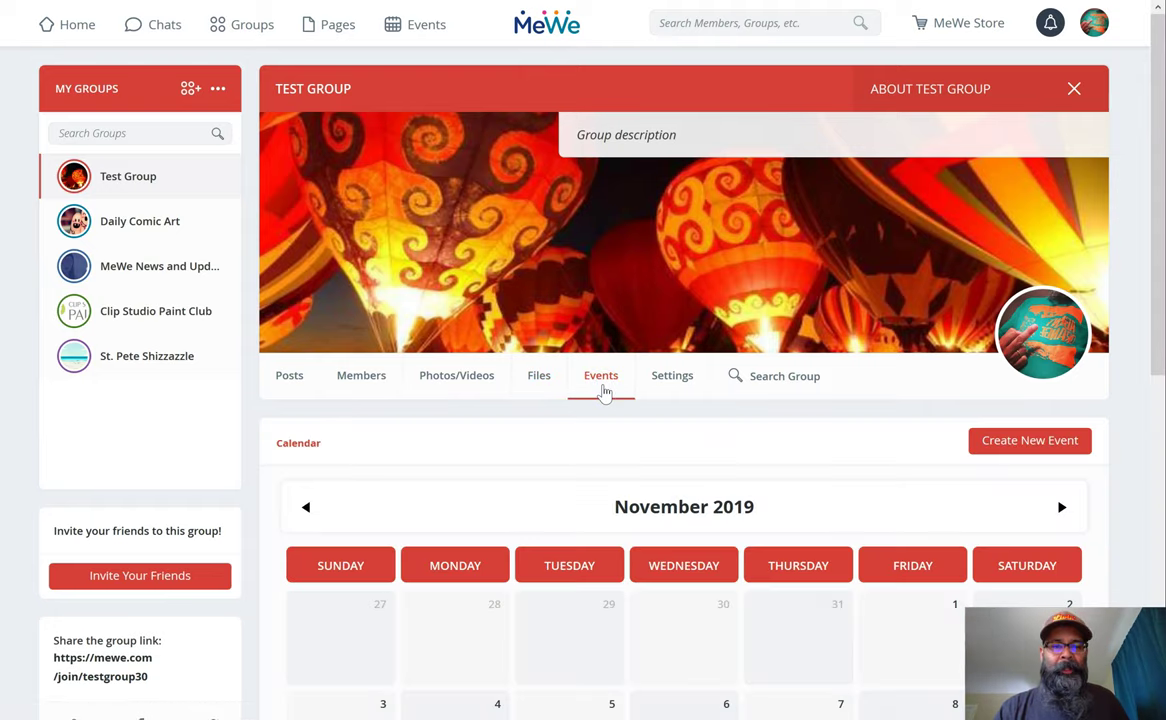
click(602, 400)
scroll(600, 403, down, 3)
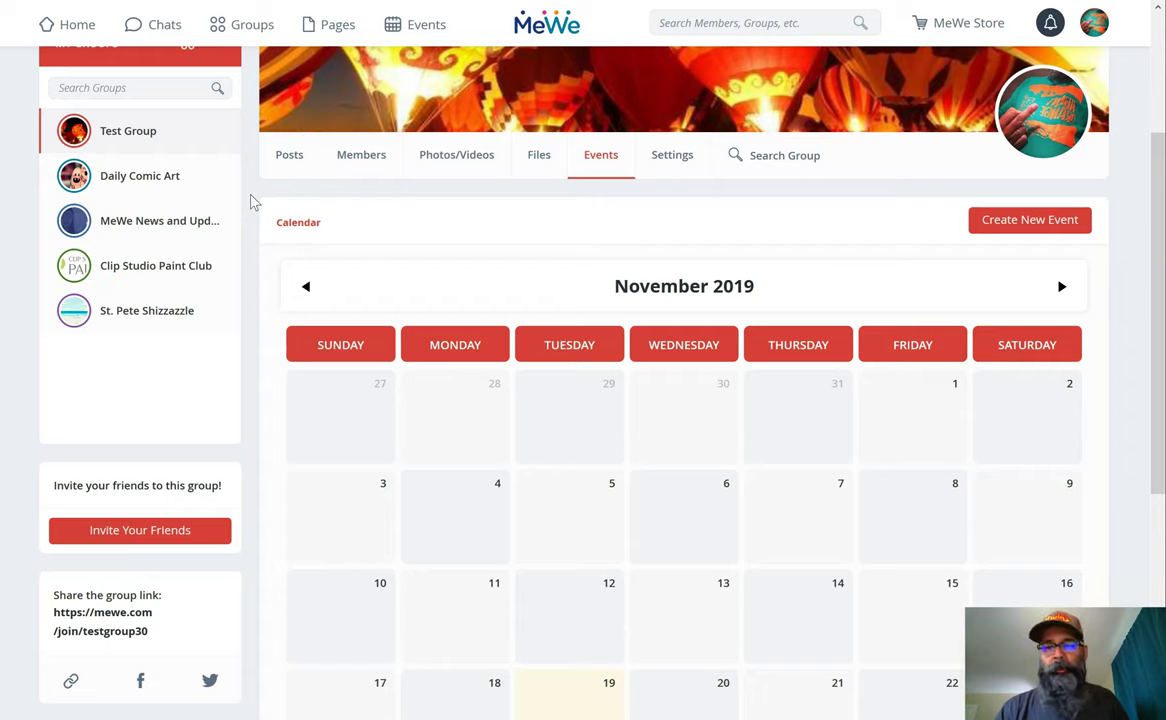
Try to create a new group event with the event name left empty, and close the event form
click(898, 213)
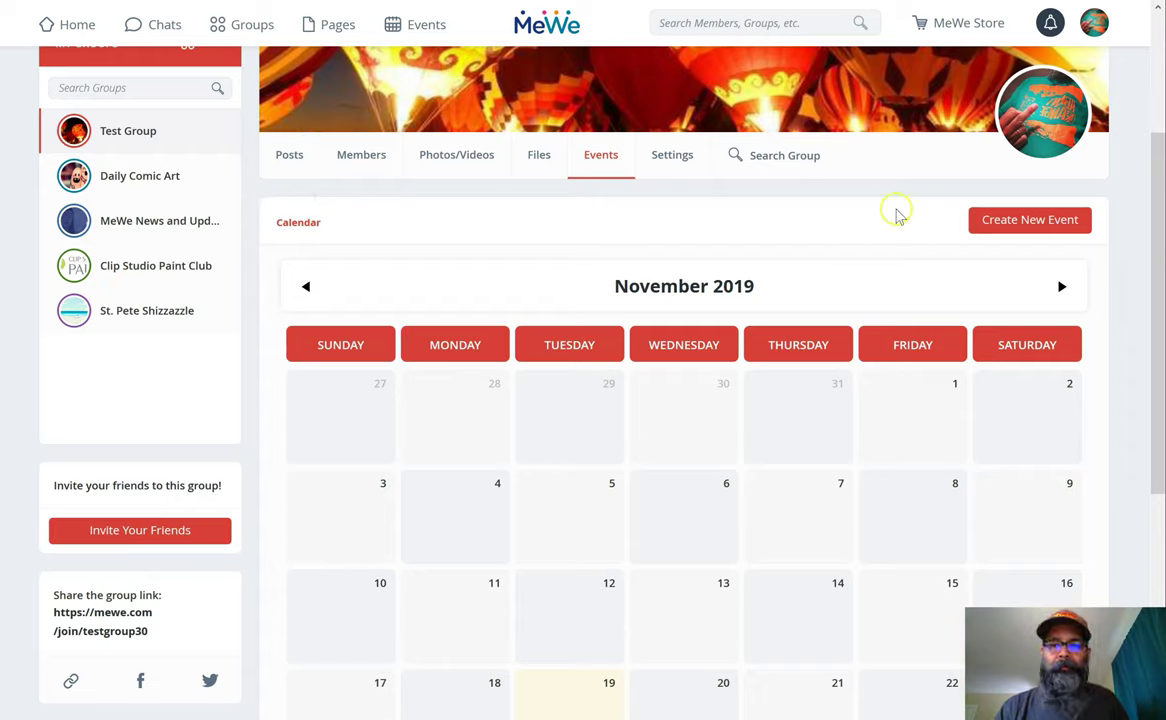
click(1043, 219)
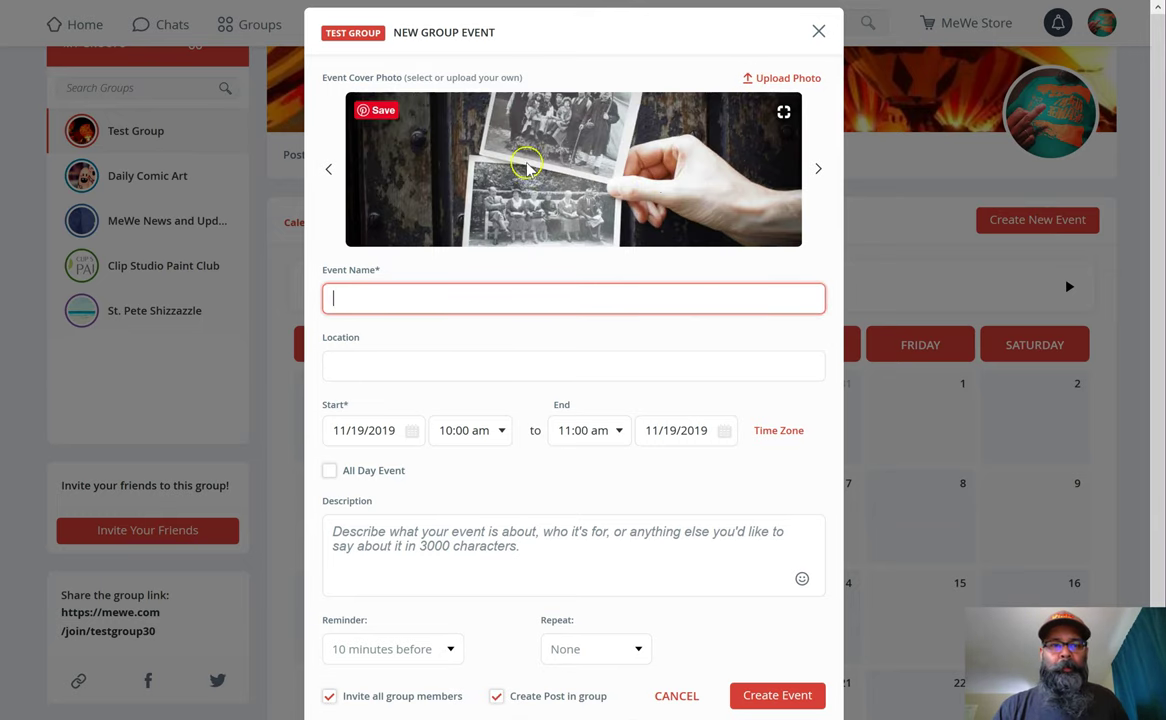
scroll(530, 325, down, 1)
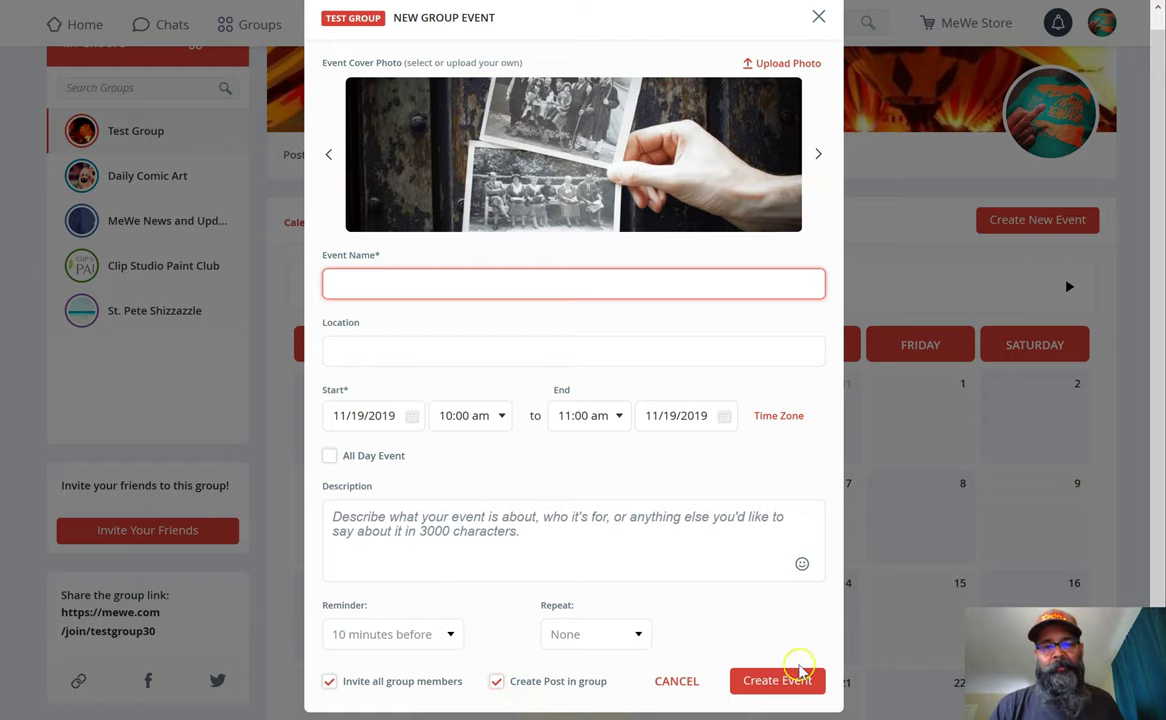
click(762, 681)
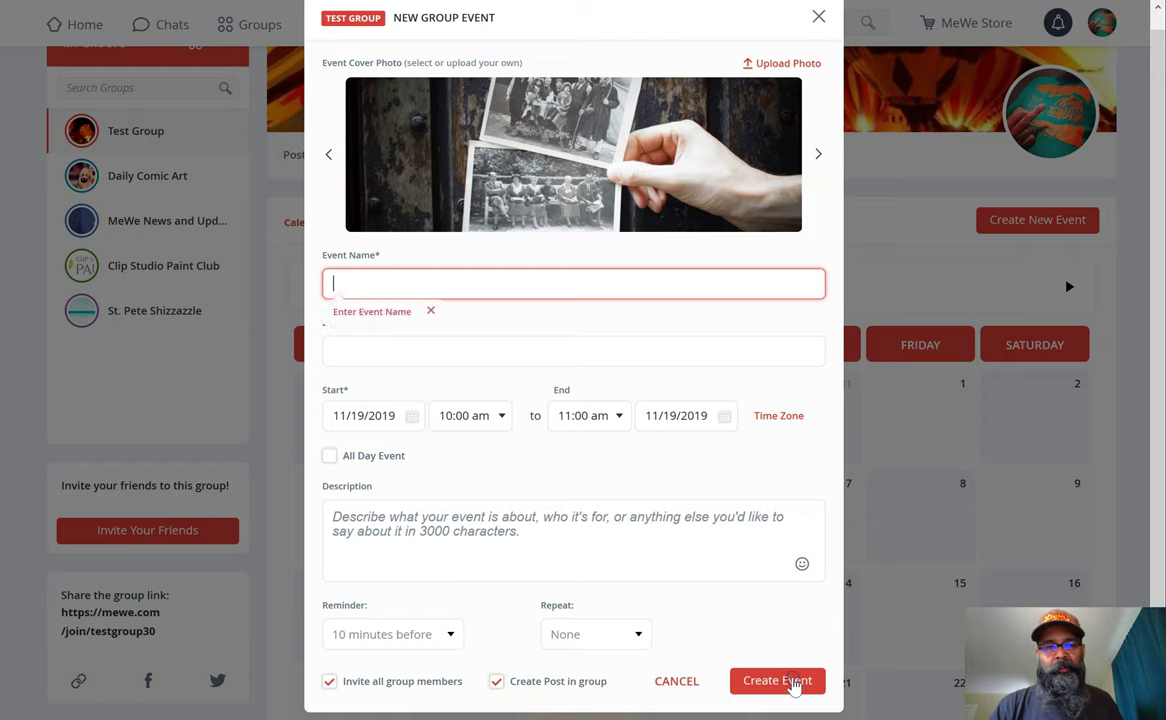
click(818, 16)
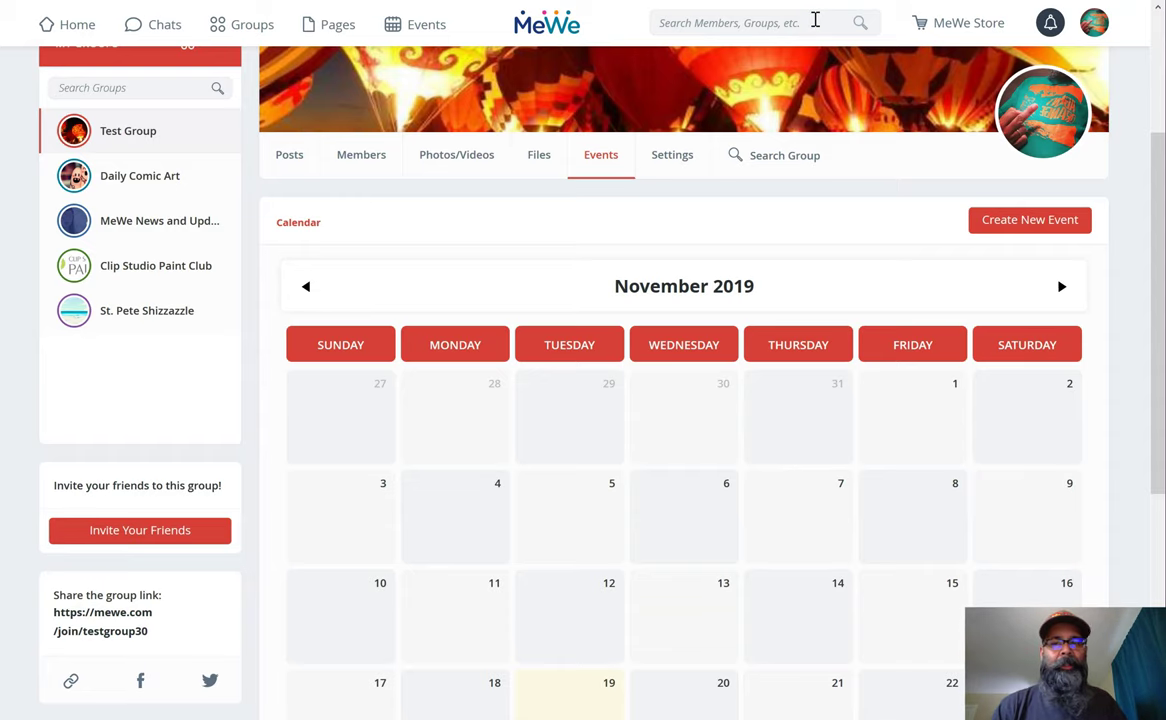
Review Test Group's general settings and its membership settings for joining and inviting members
click(673, 160)
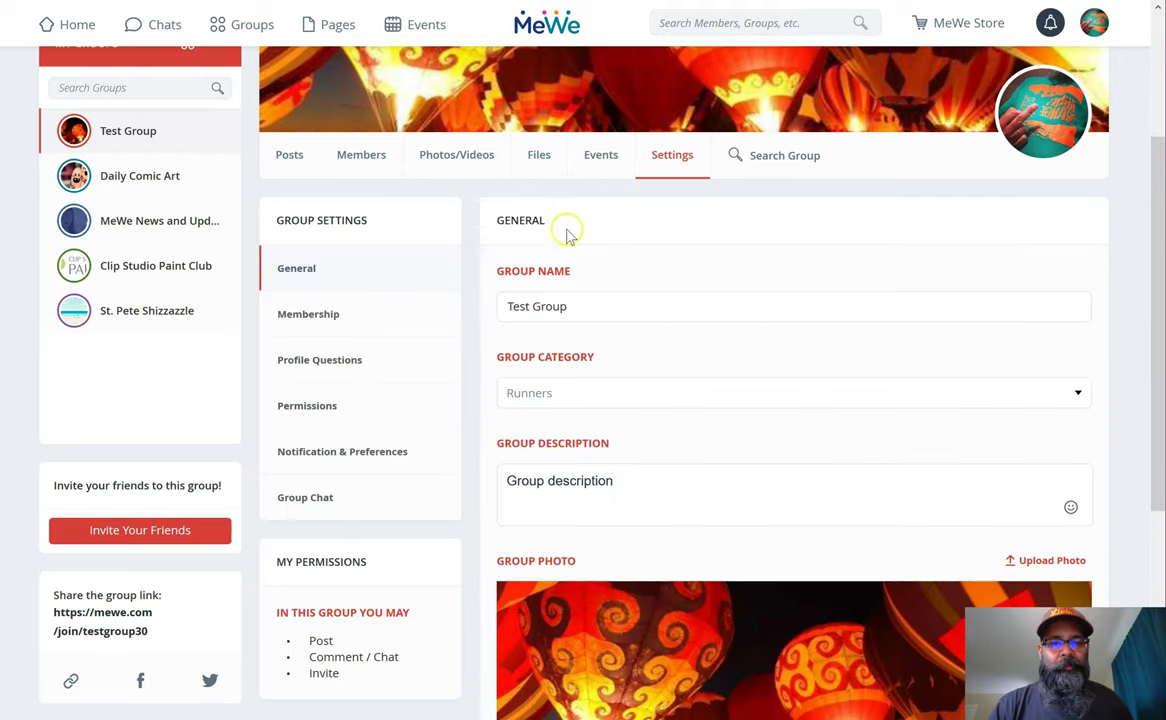
scroll(495, 338, down, 3)
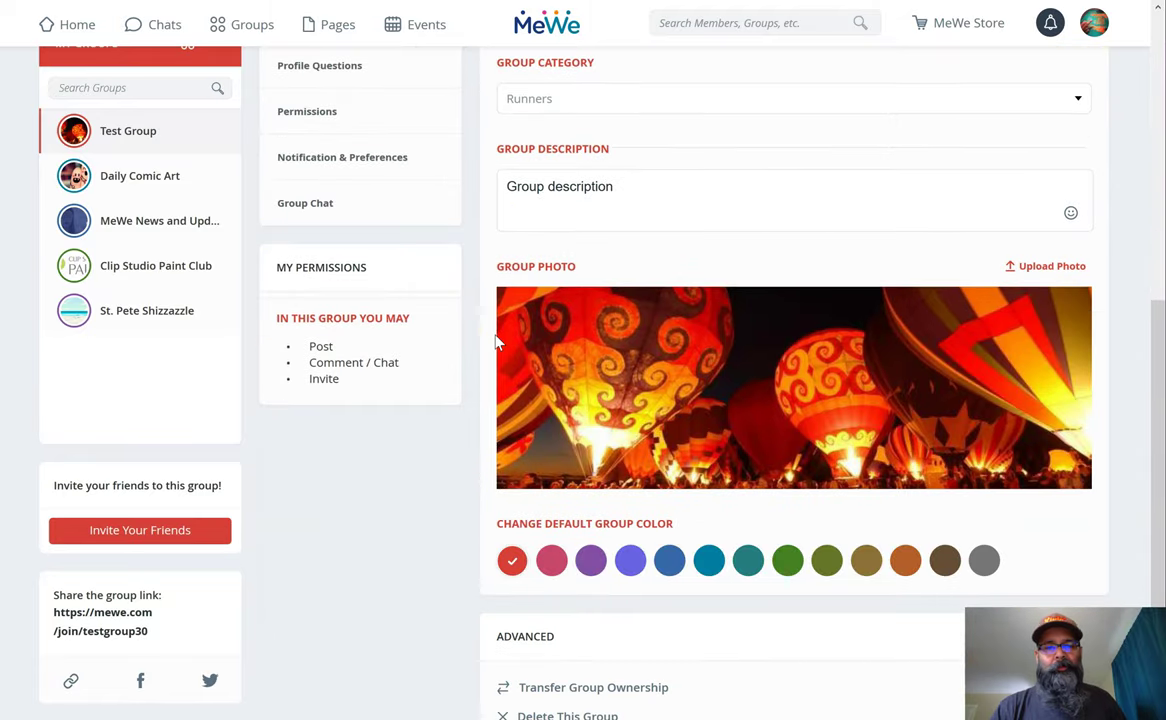
scroll(495, 340, down, 1)
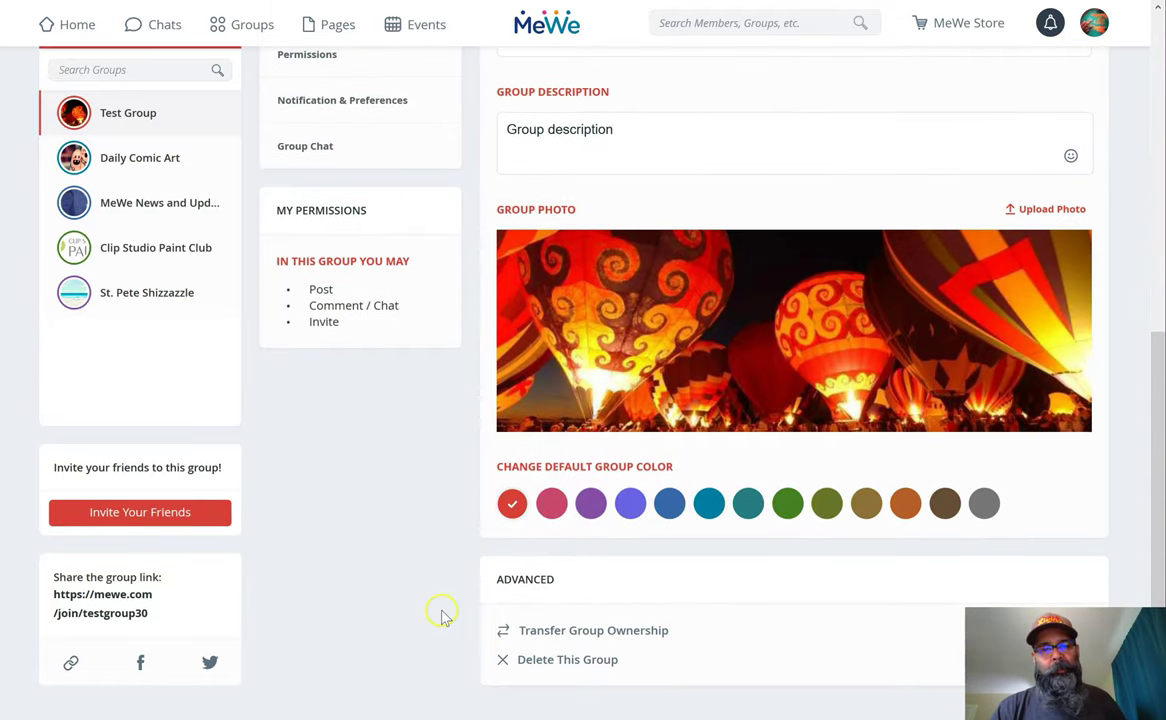
scroll(416, 599, up, 5)
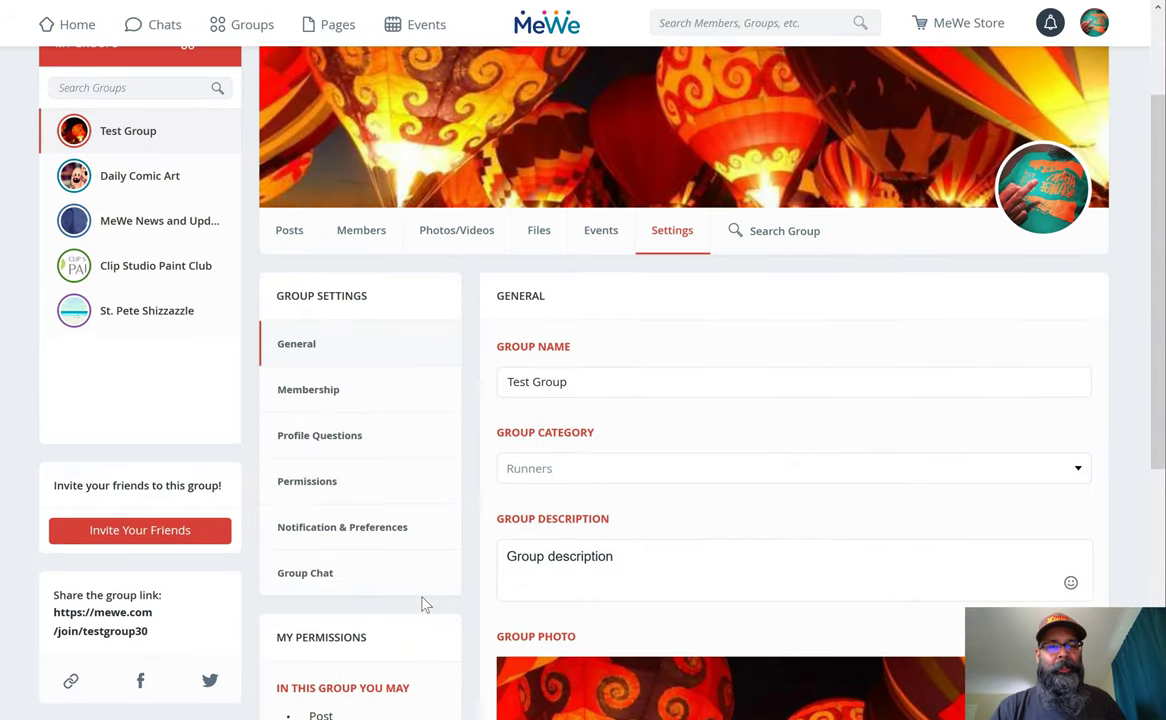
click(382, 411)
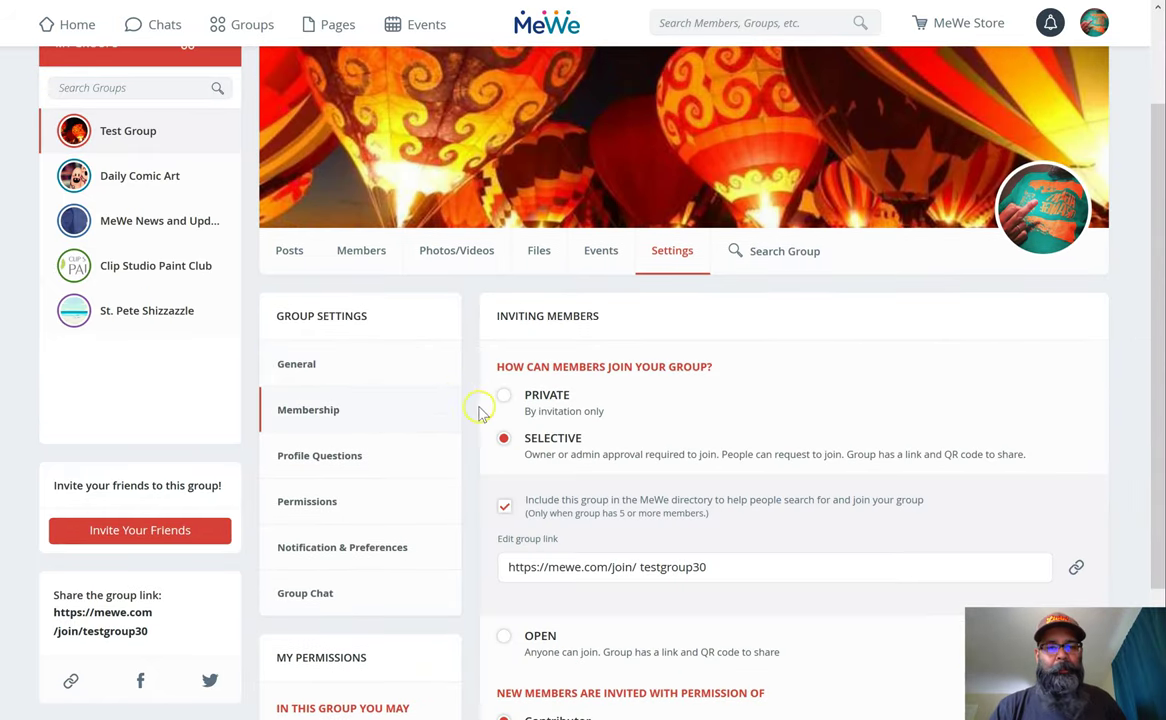
scroll(483, 410, down, 1)
scroll(483, 410, down, 2)
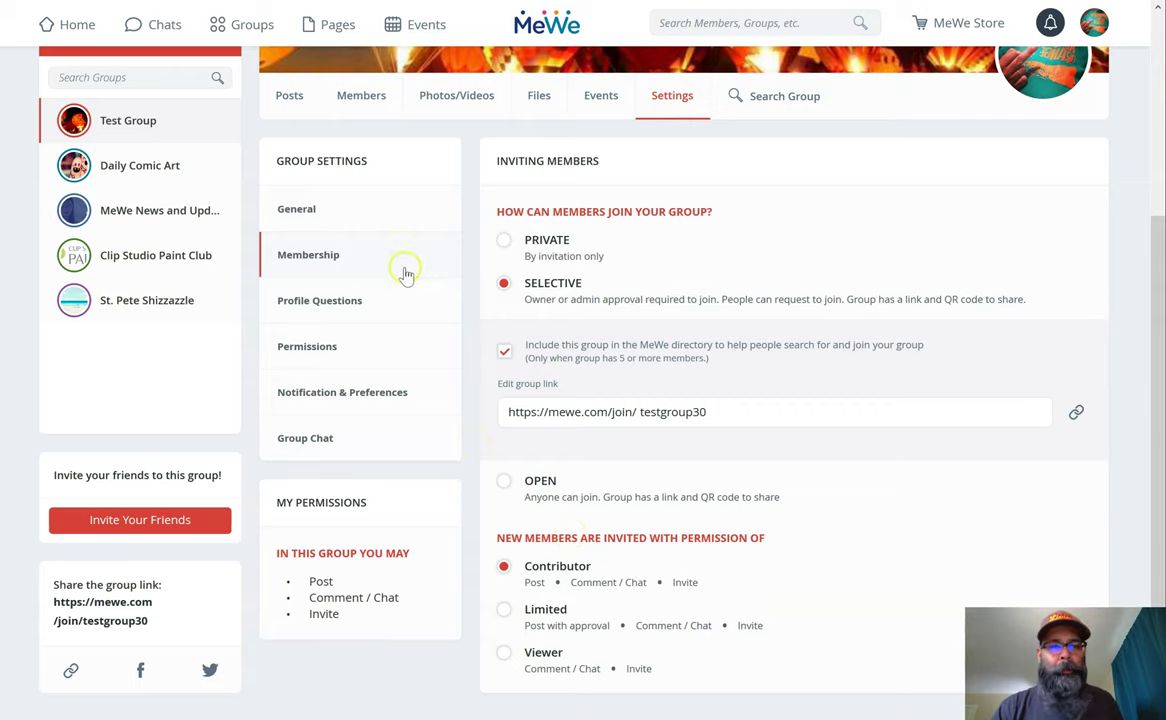
Review the group's profile questions, member permissions, and notification and preference settings
click(375, 287)
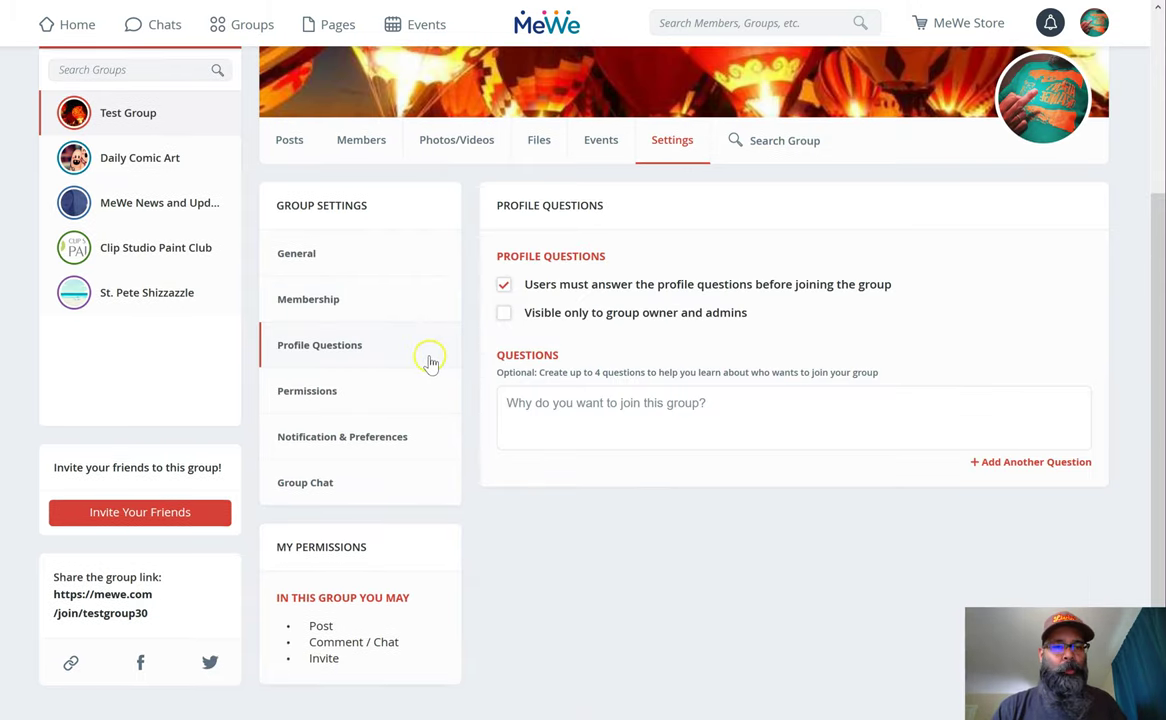
click(412, 390)
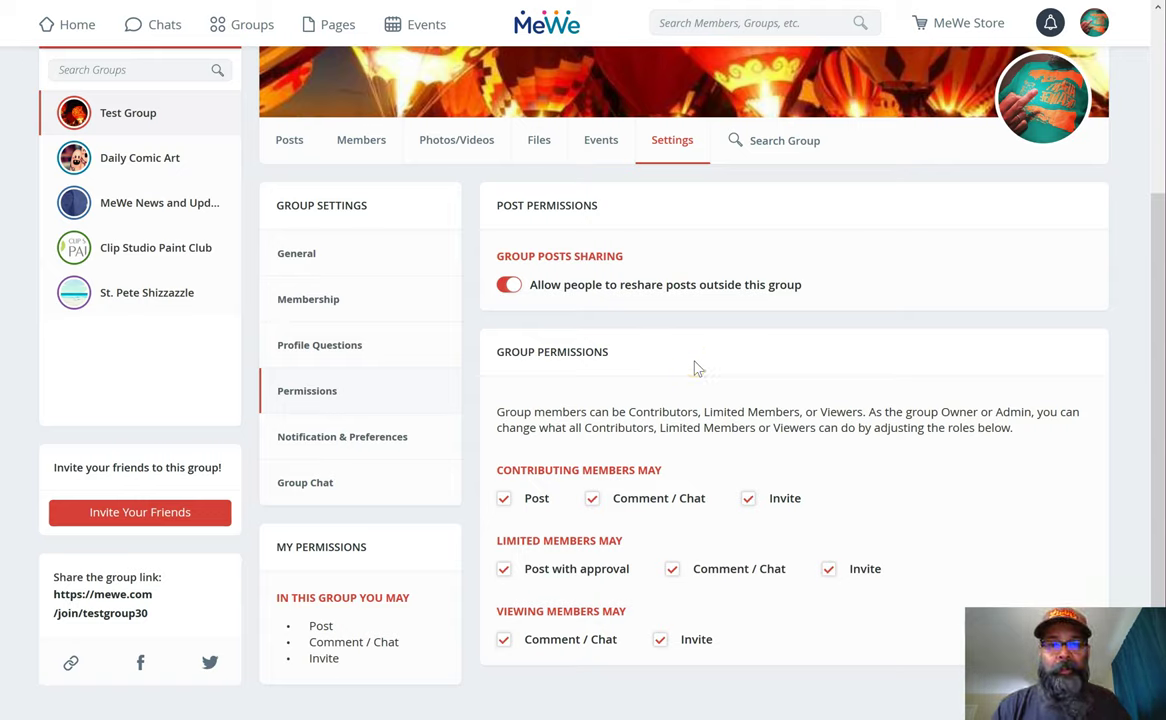
click(560, 441)
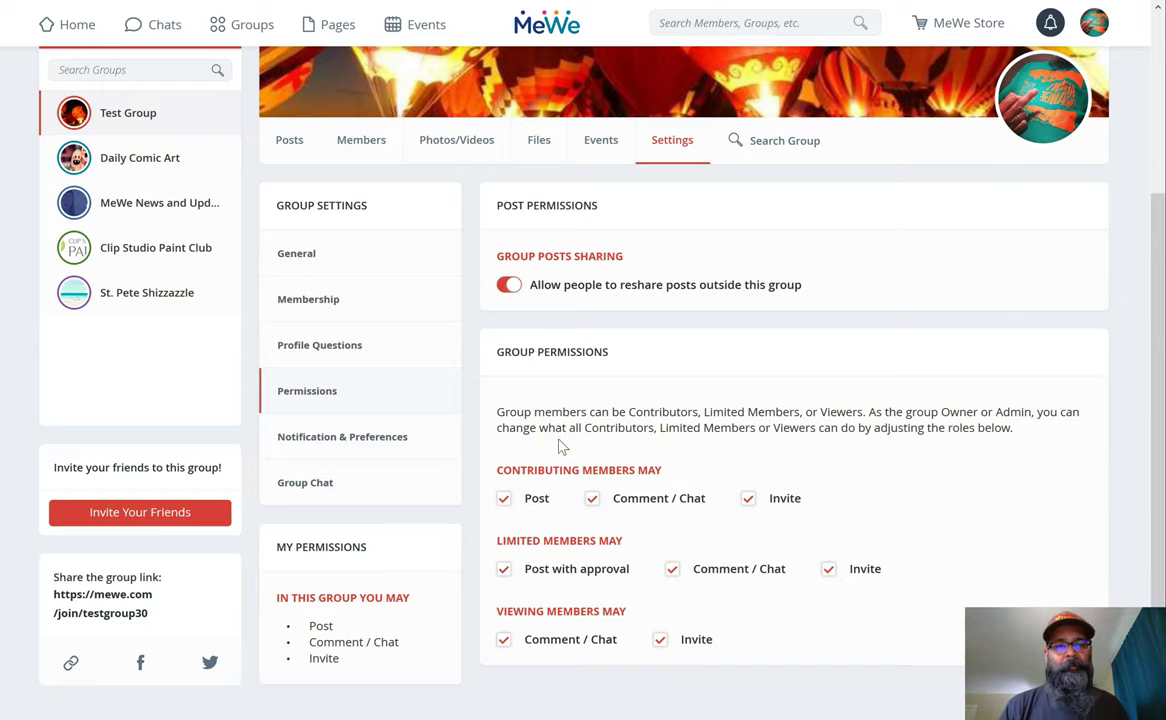
click(430, 440)
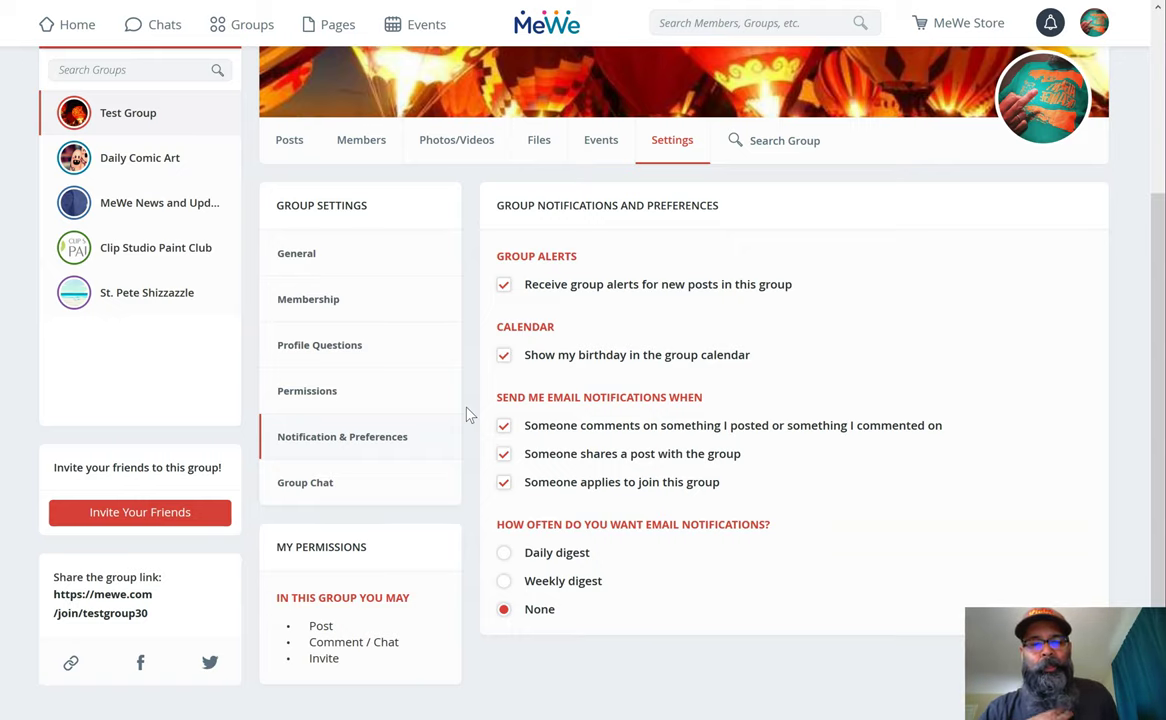
Set the group chat visibility of Test Group to OFF and save the change
click(386, 480)
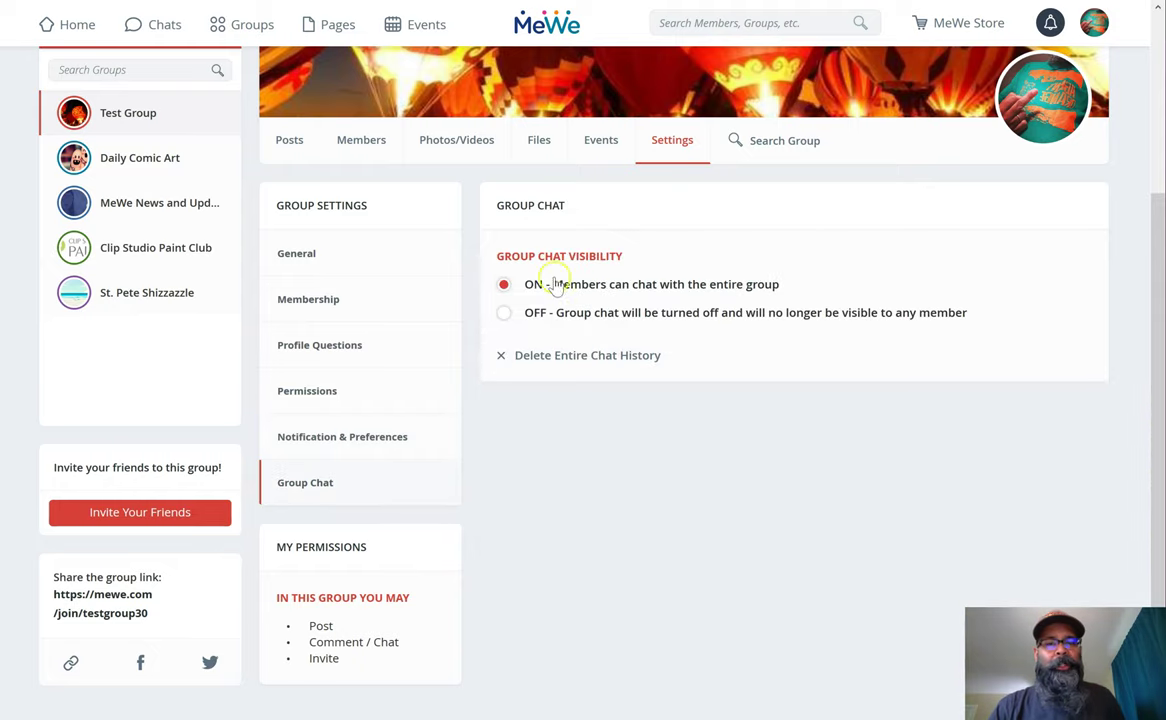
click(505, 313)
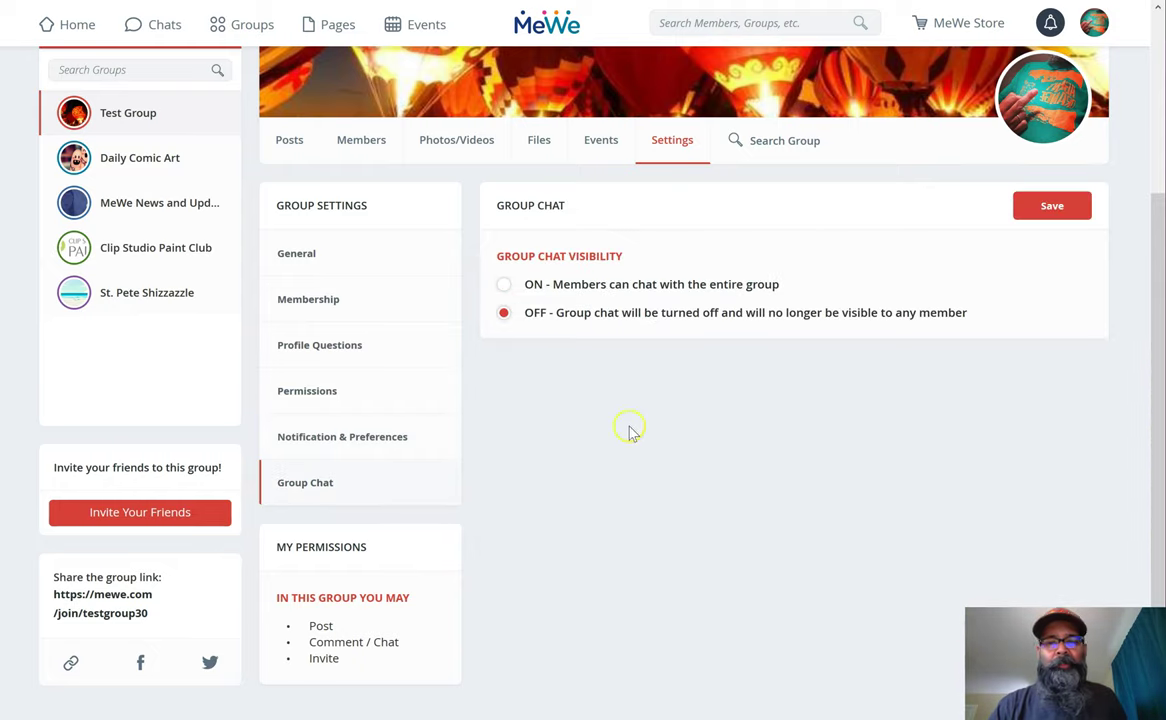
click(1053, 207)
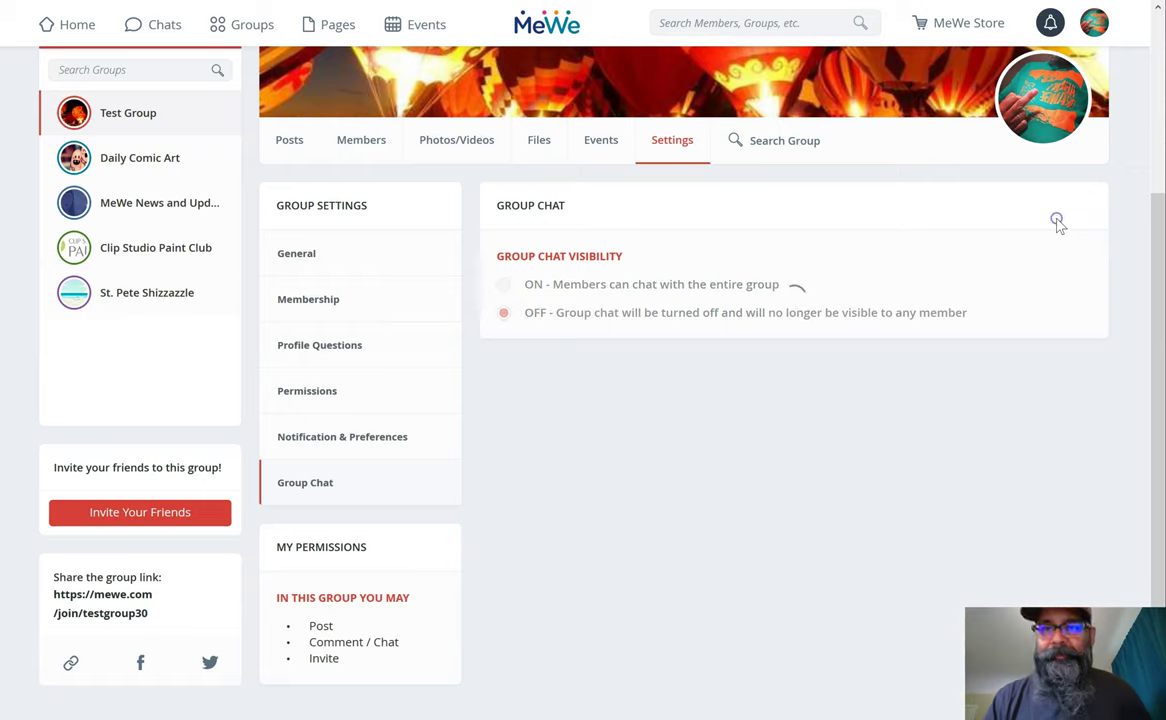
drag(278, 553, 383, 549)
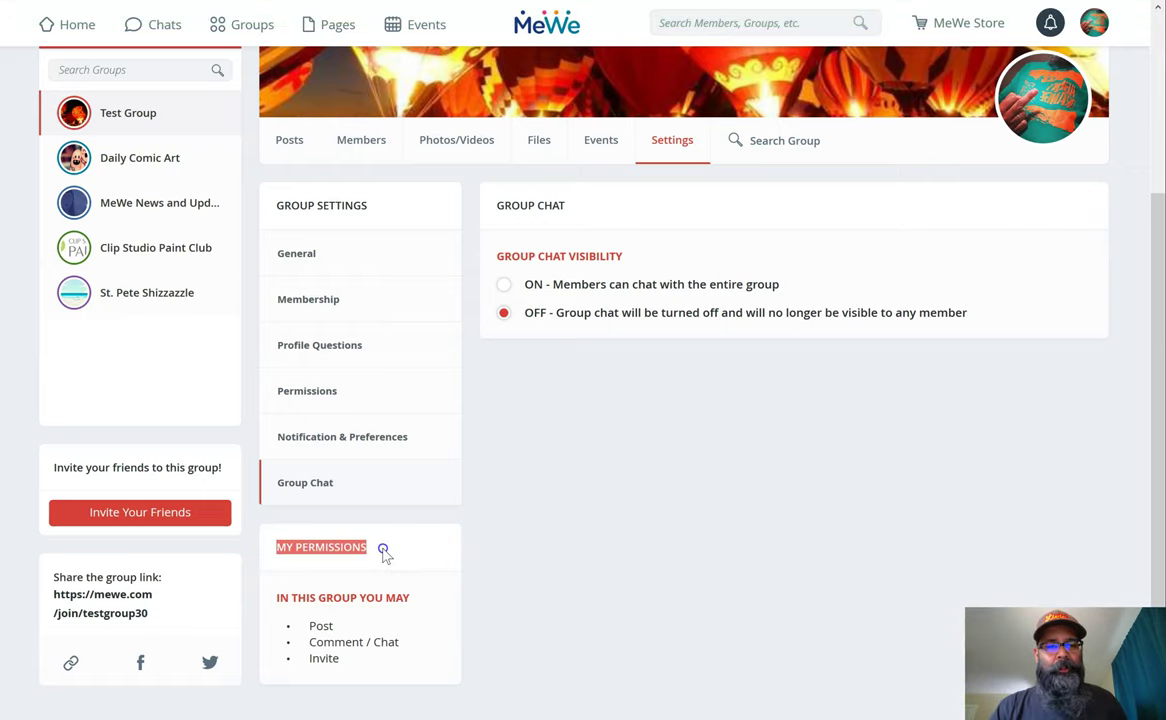
click(481, 593)
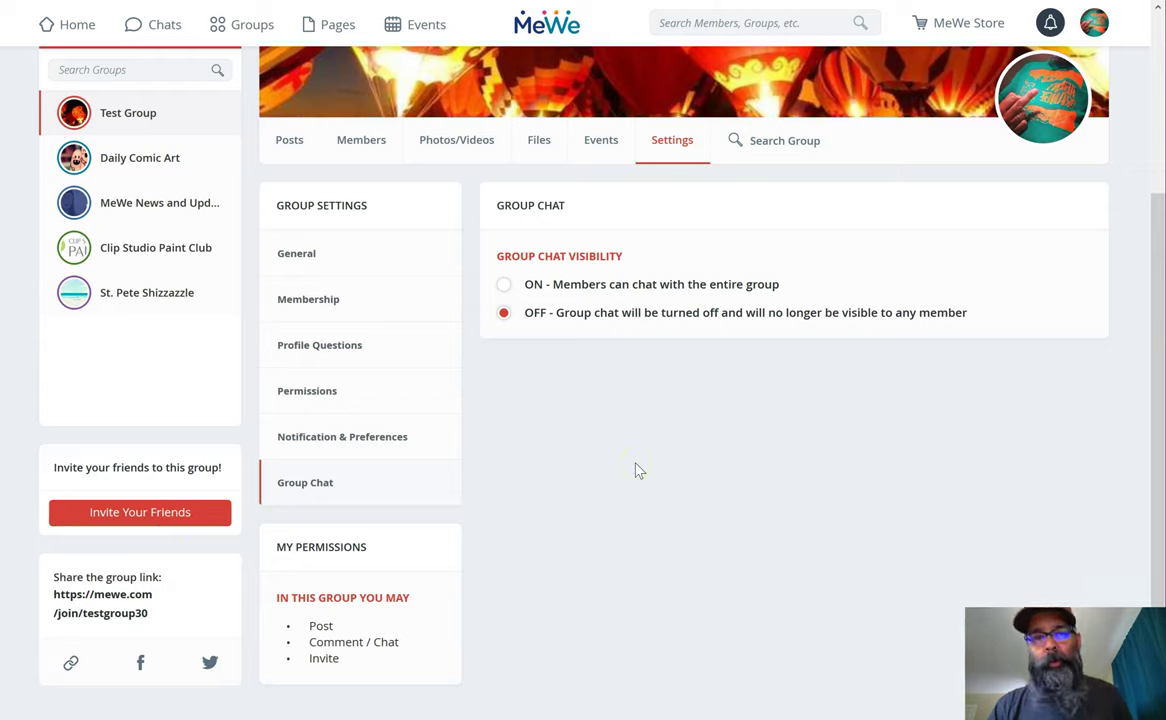
Open the St. Pete Shizzazzle group and look over its events calendar
click(183, 298)
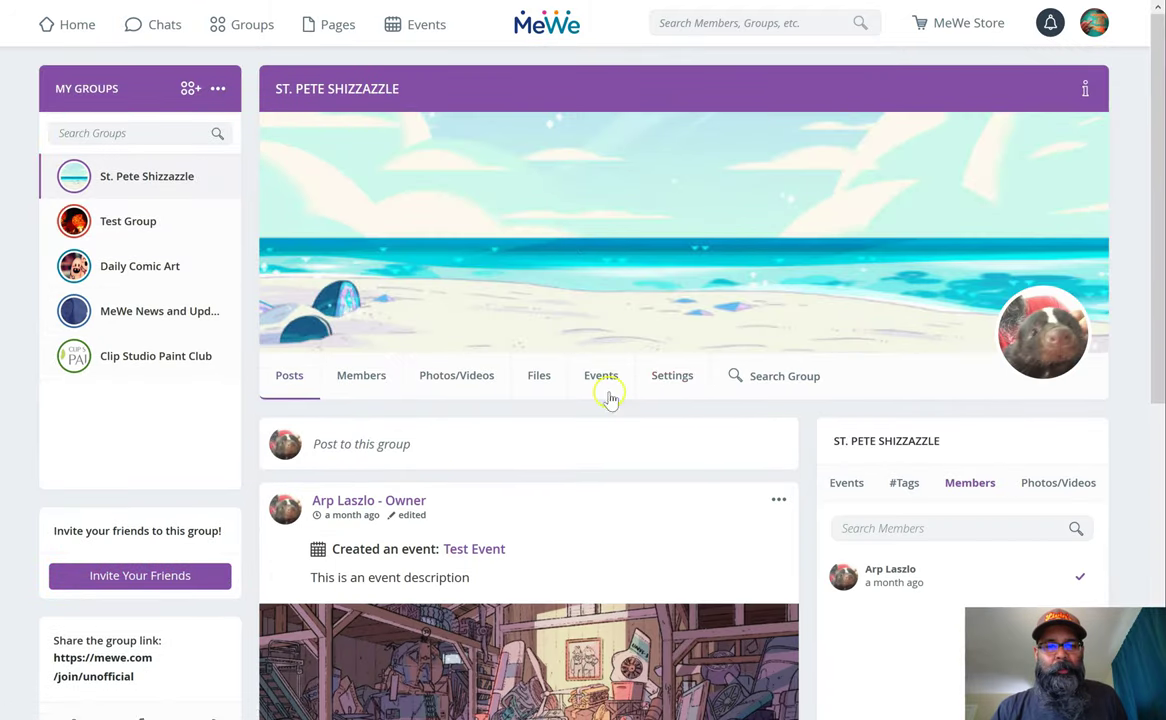
click(603, 384)
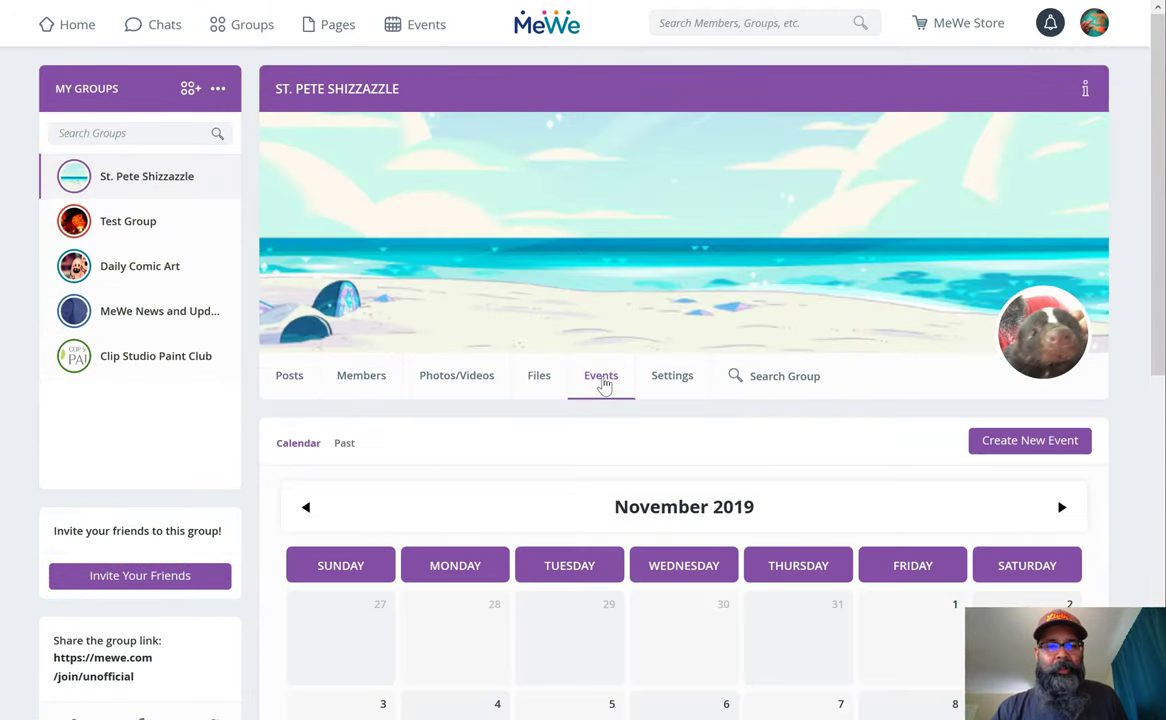
scroll(603, 380, down, 5)
scroll(603, 370, up, 2)
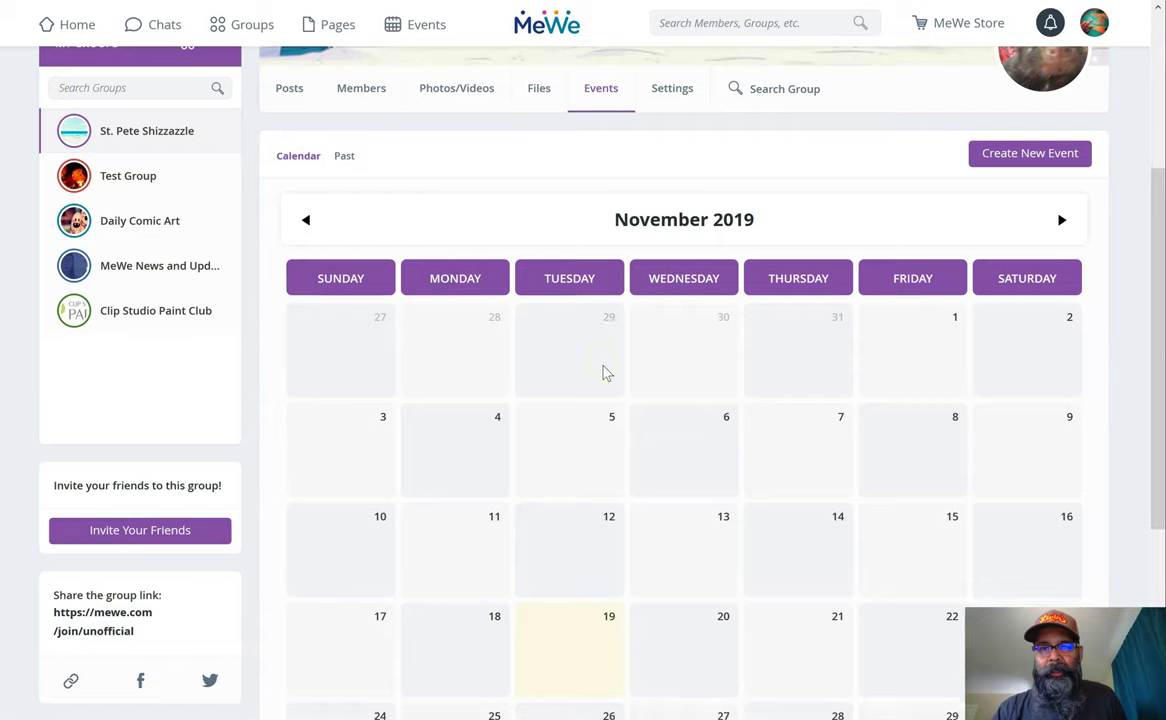
Open Test Event on October 19, 2019 from the group's events calendar
click(306, 221)
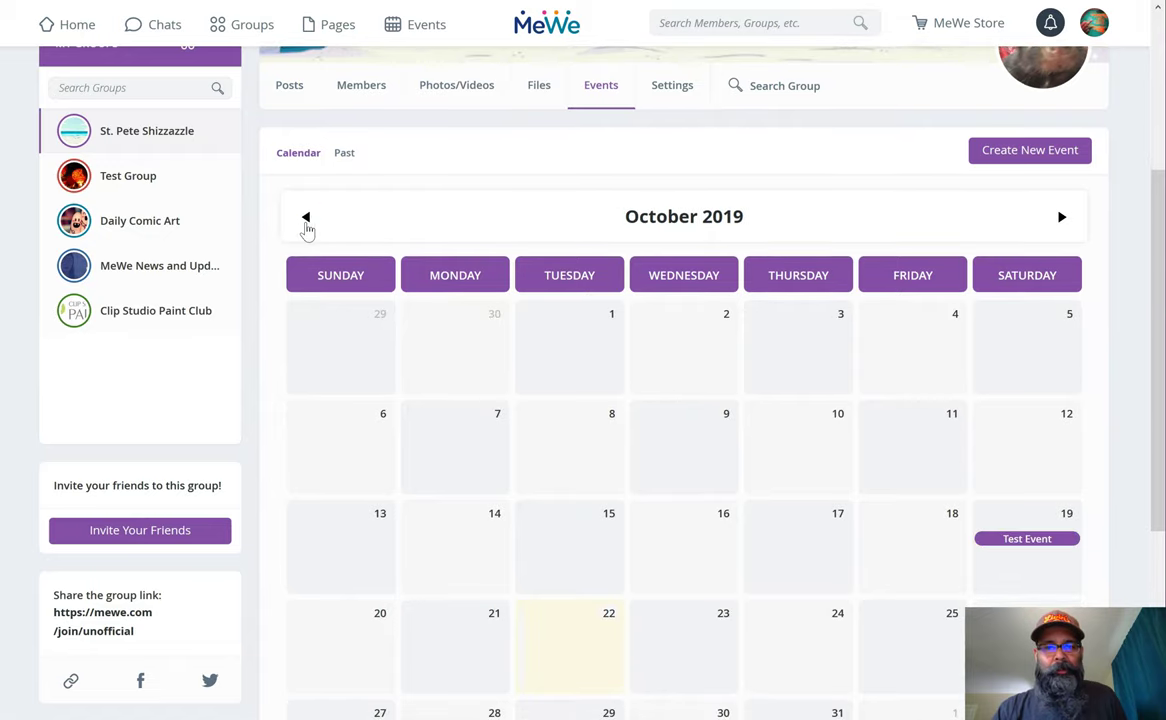
scroll(776, 411, down, 3)
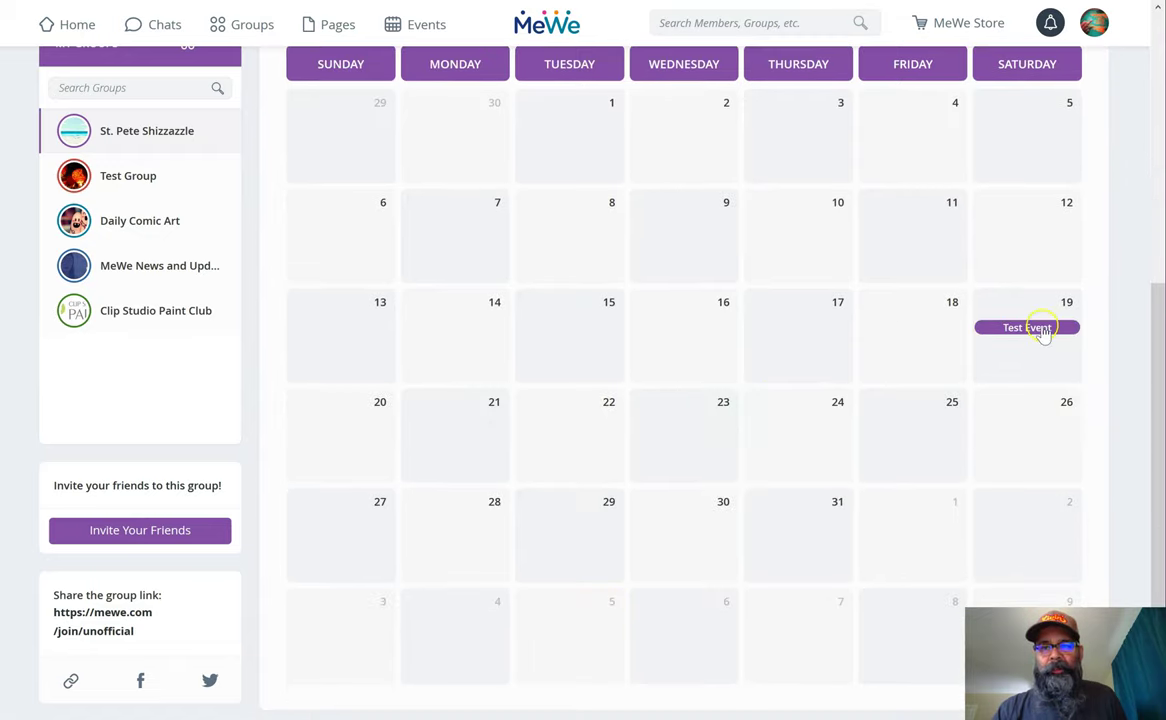
click(1042, 329)
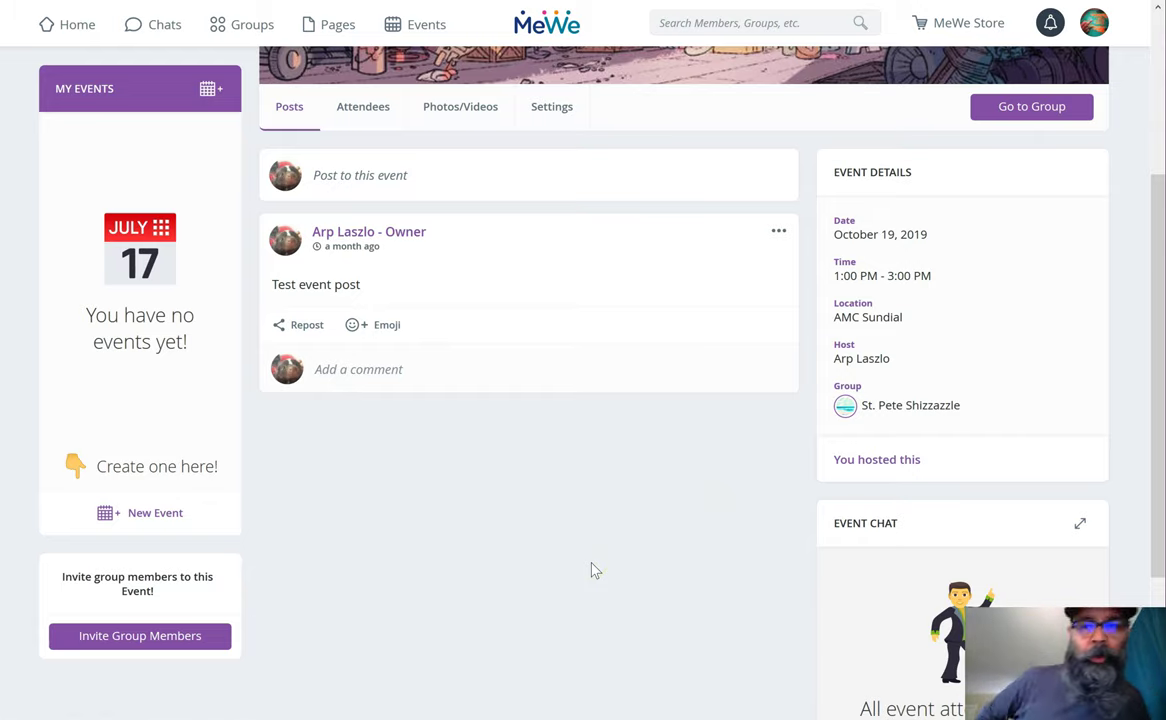
View Test Event's attendees, and try to open its photos and videos
click(364, 120)
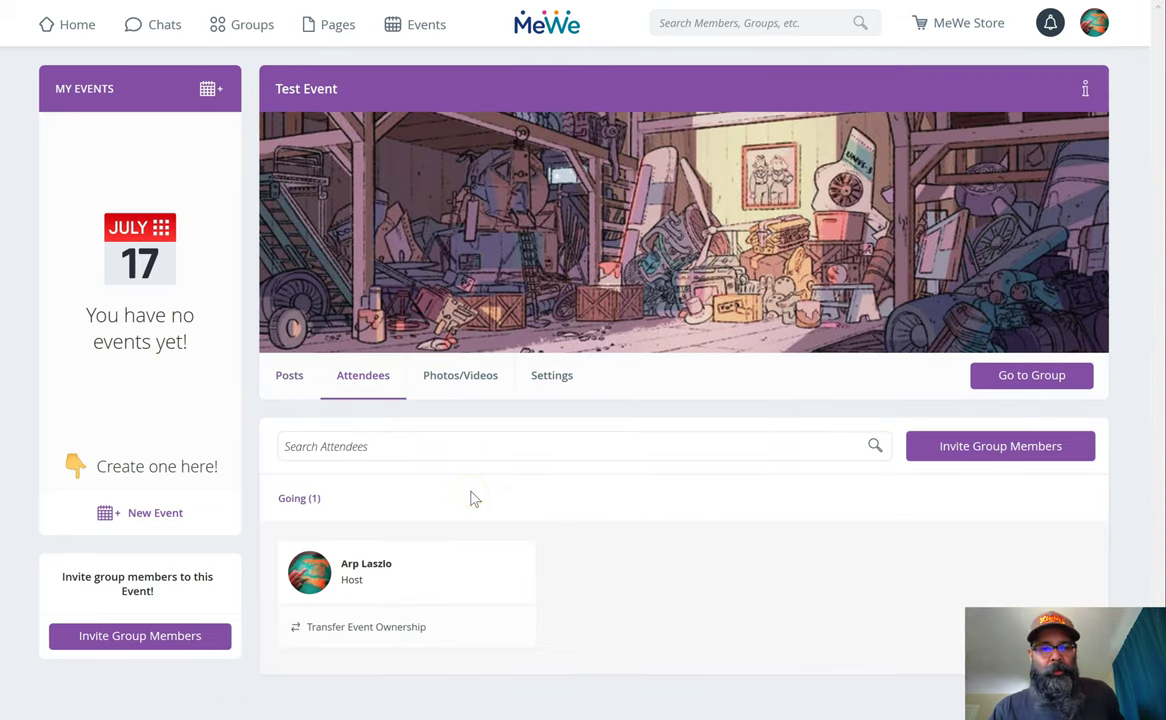
click(476, 380)
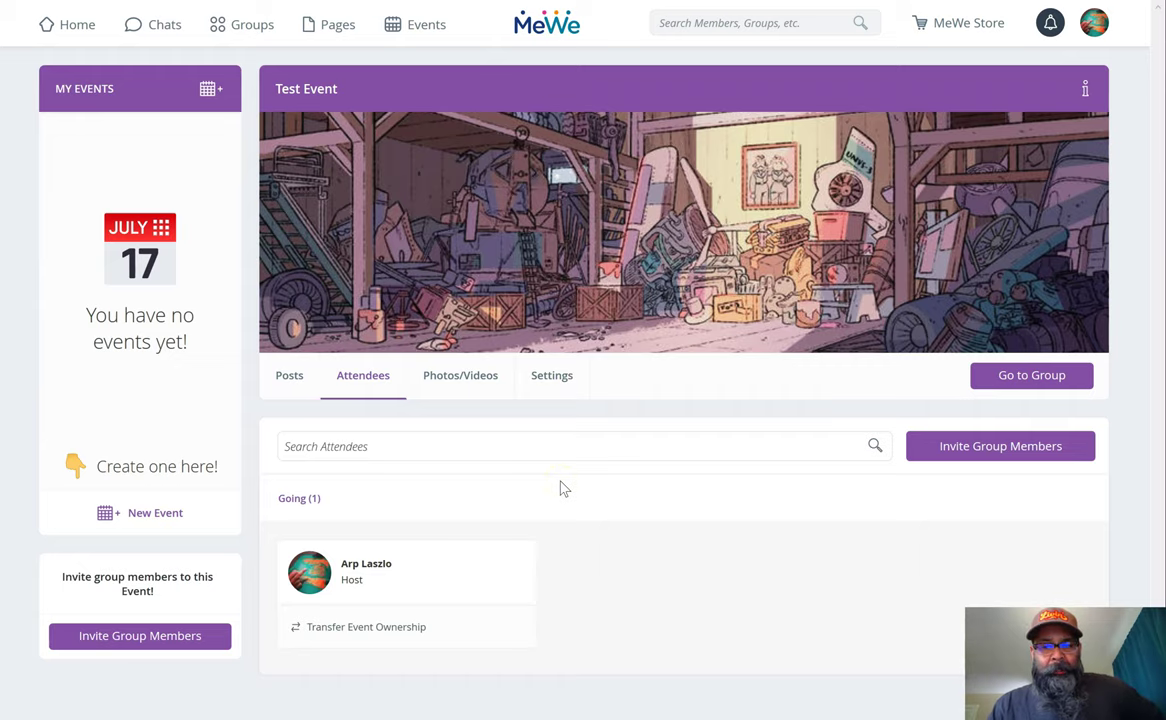
click(474, 381)
Review Test Event's settings: the event details, notification preferences and event chat visibility
click(546, 388)
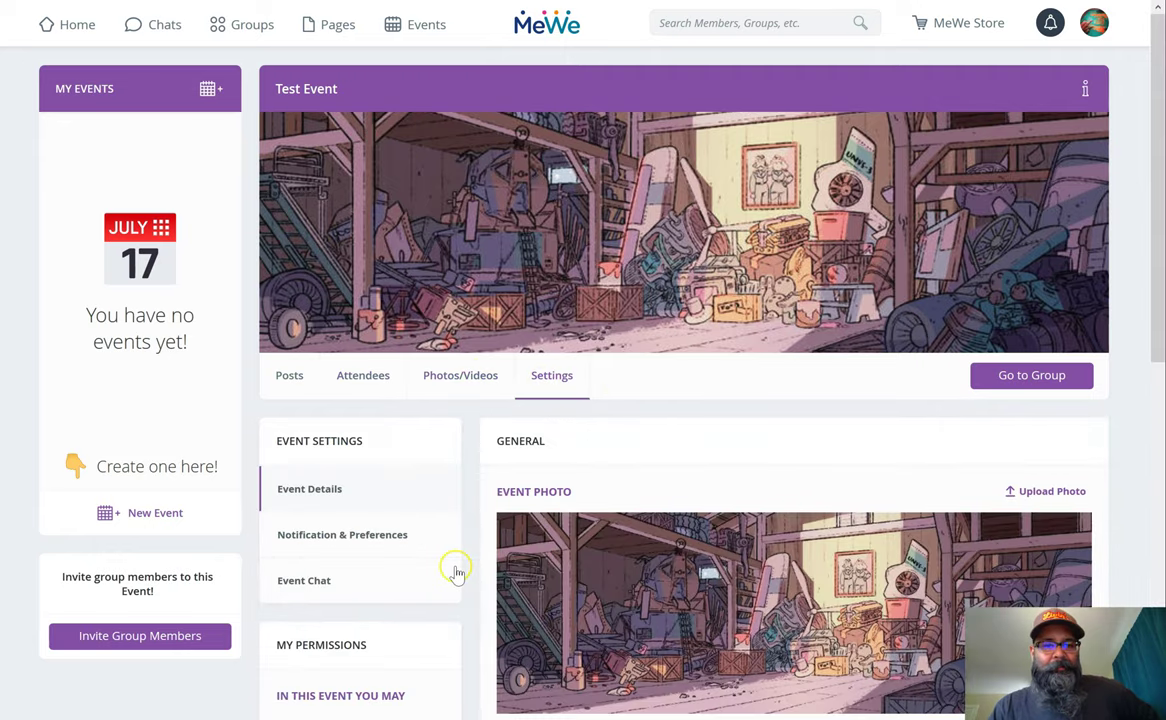
scroll(453, 570, down, 7)
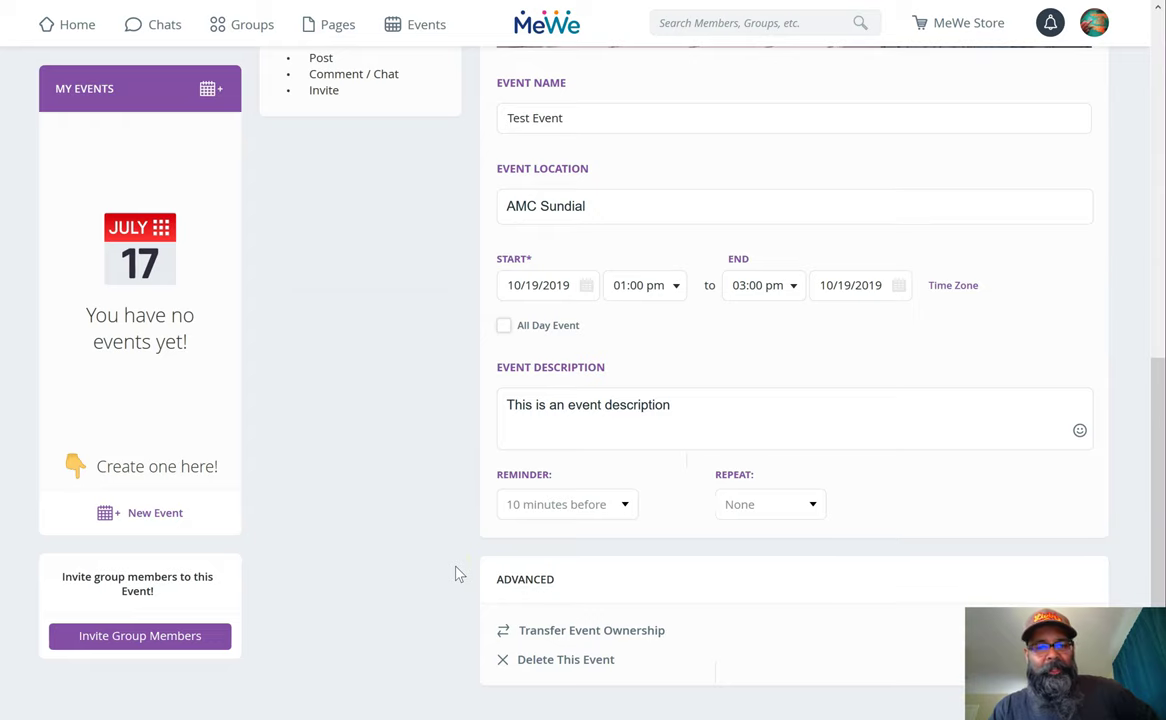
scroll(416, 526, up, 5)
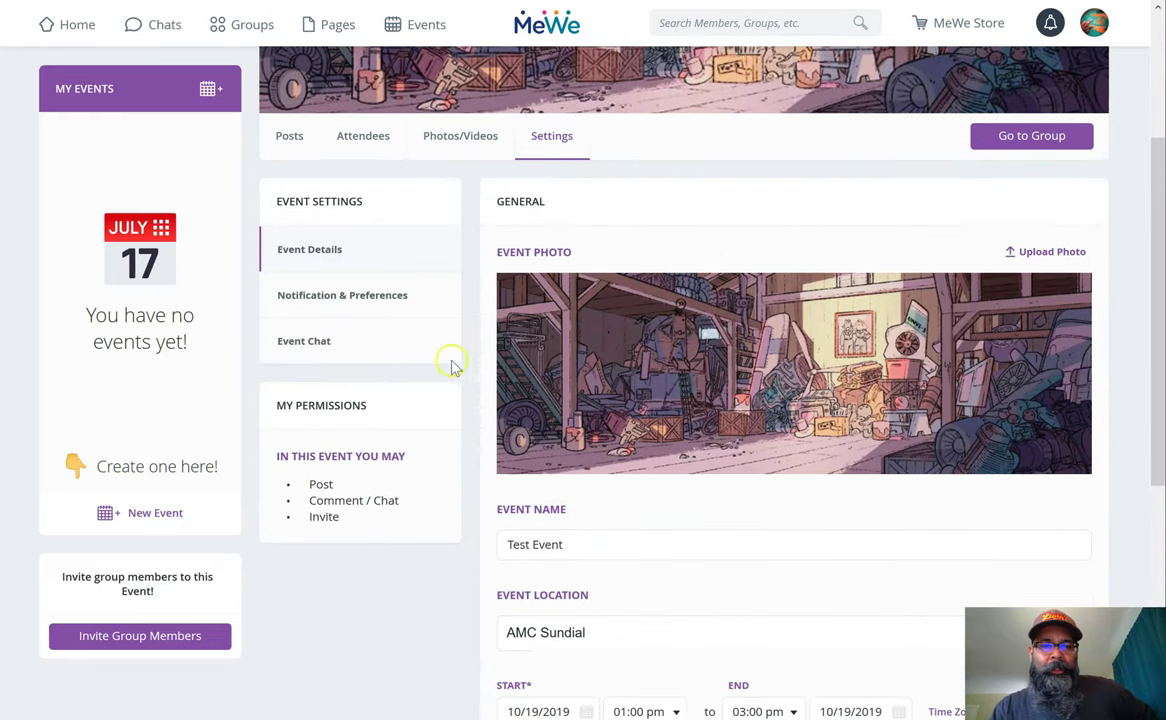
click(425, 300)
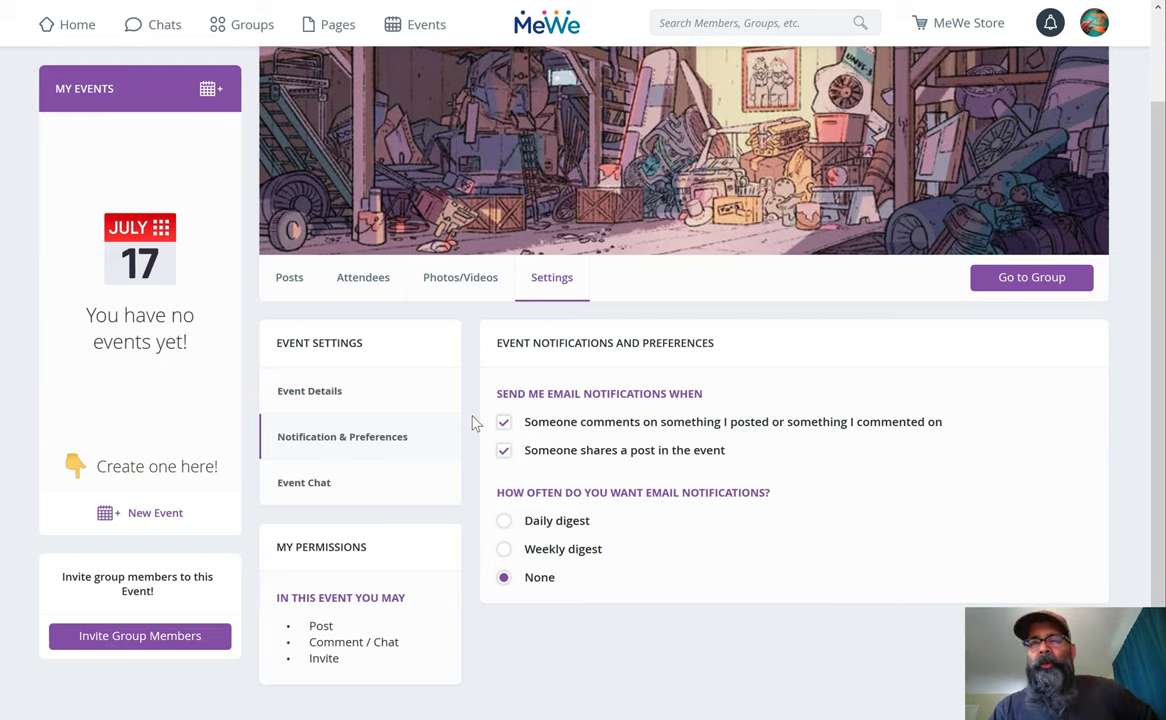
click(304, 482)
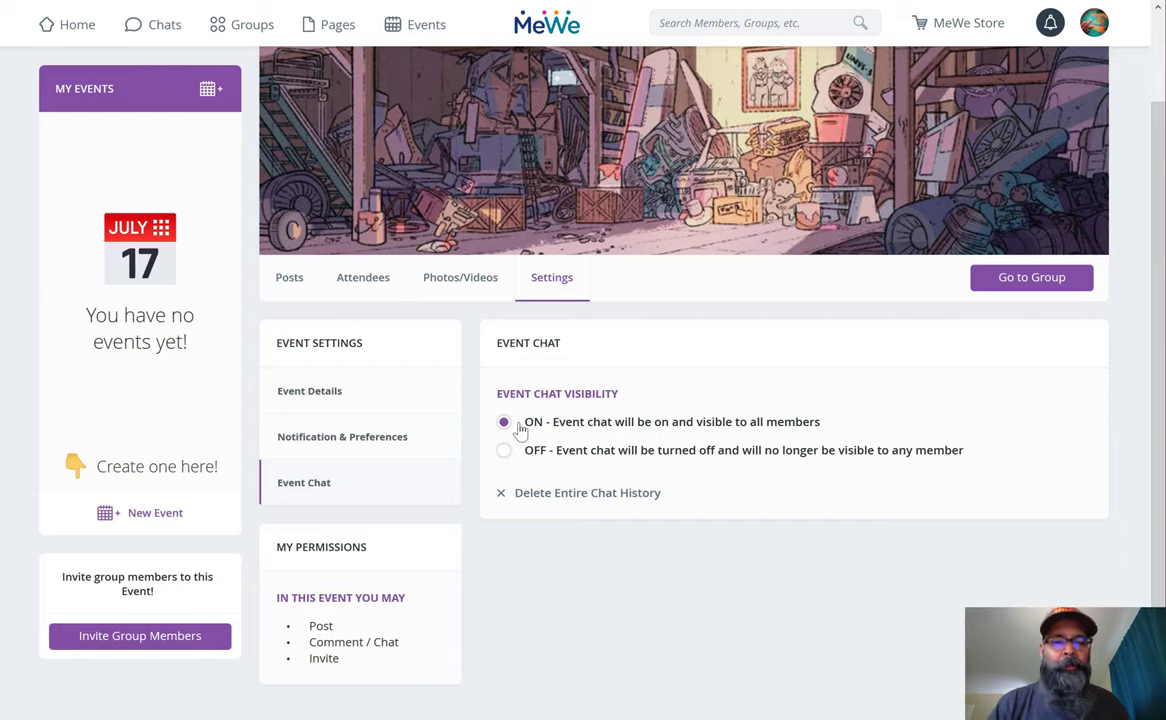
Open the Pages section with the feed of followed pages
click(329, 24)
click(187, 135)
click(340, 22)
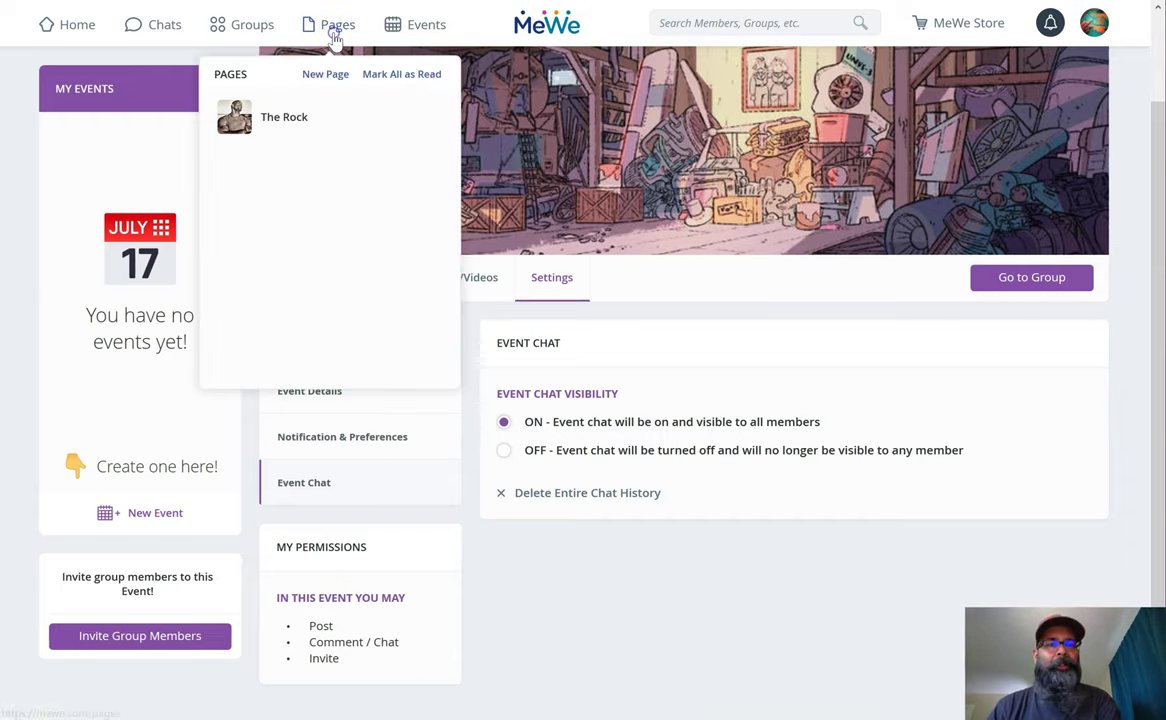
click(335, 36)
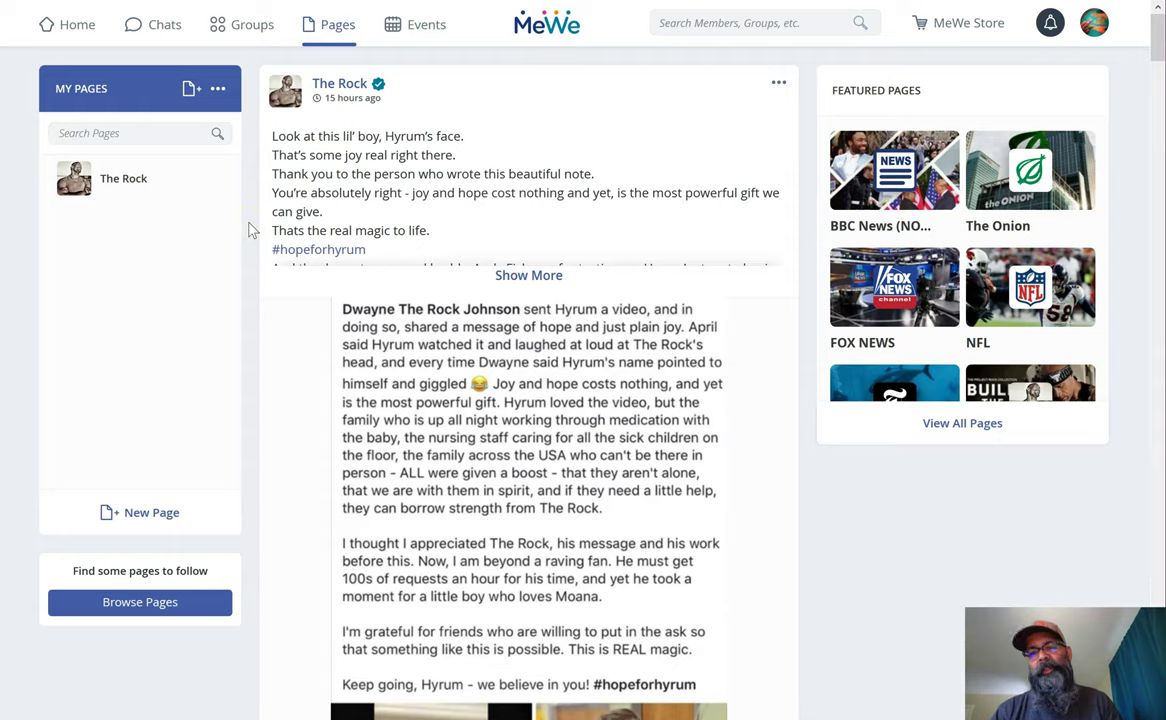
Open the full directory of featured pages and look through it
click(150, 600)
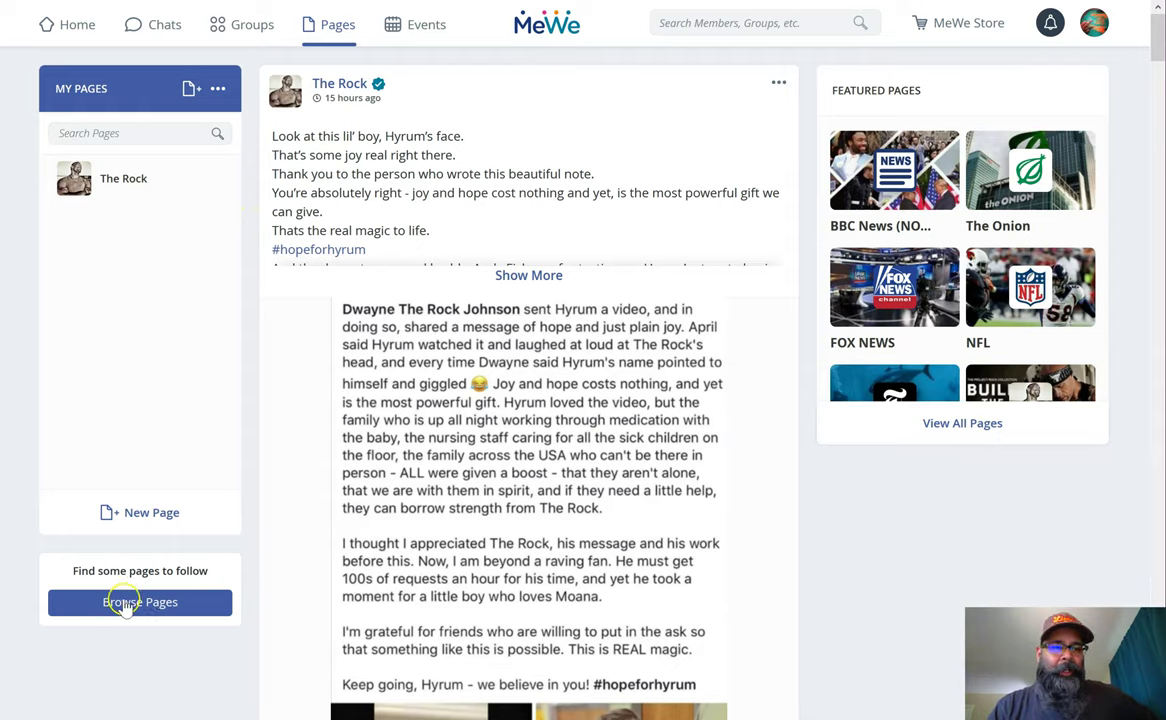
click(1014, 433)
click(962, 425)
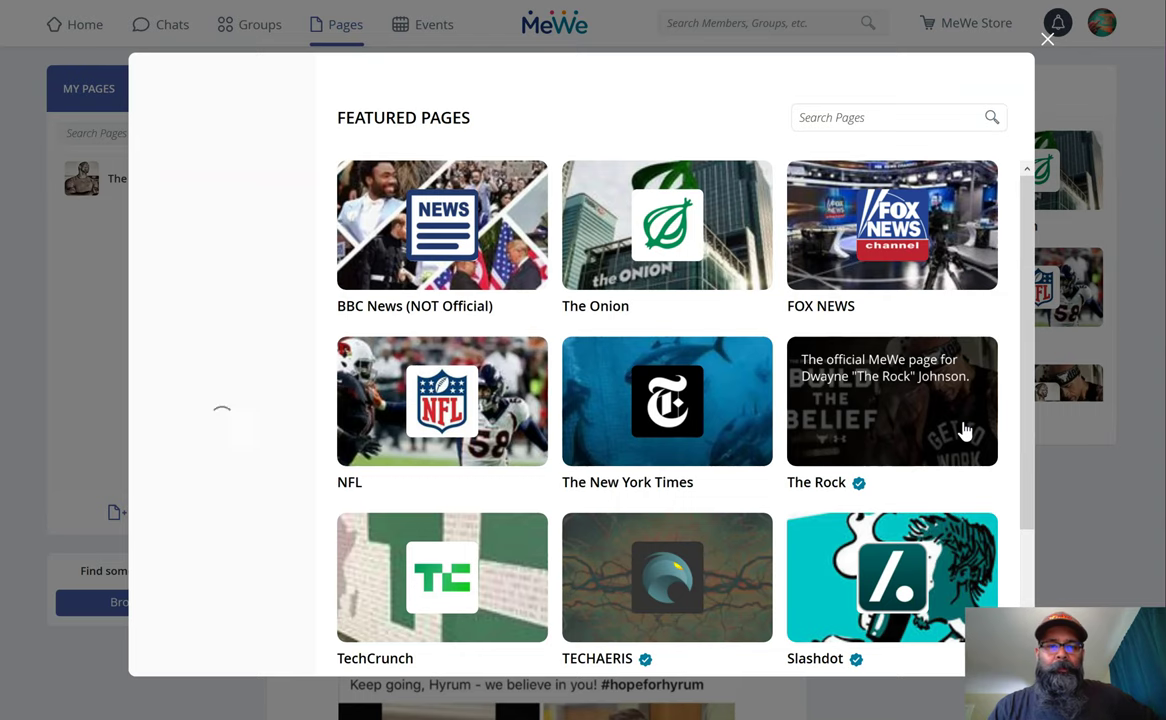
scroll(617, 495, down, 2)
scroll(614, 462, up, 2)
mouse_move(365, 454)
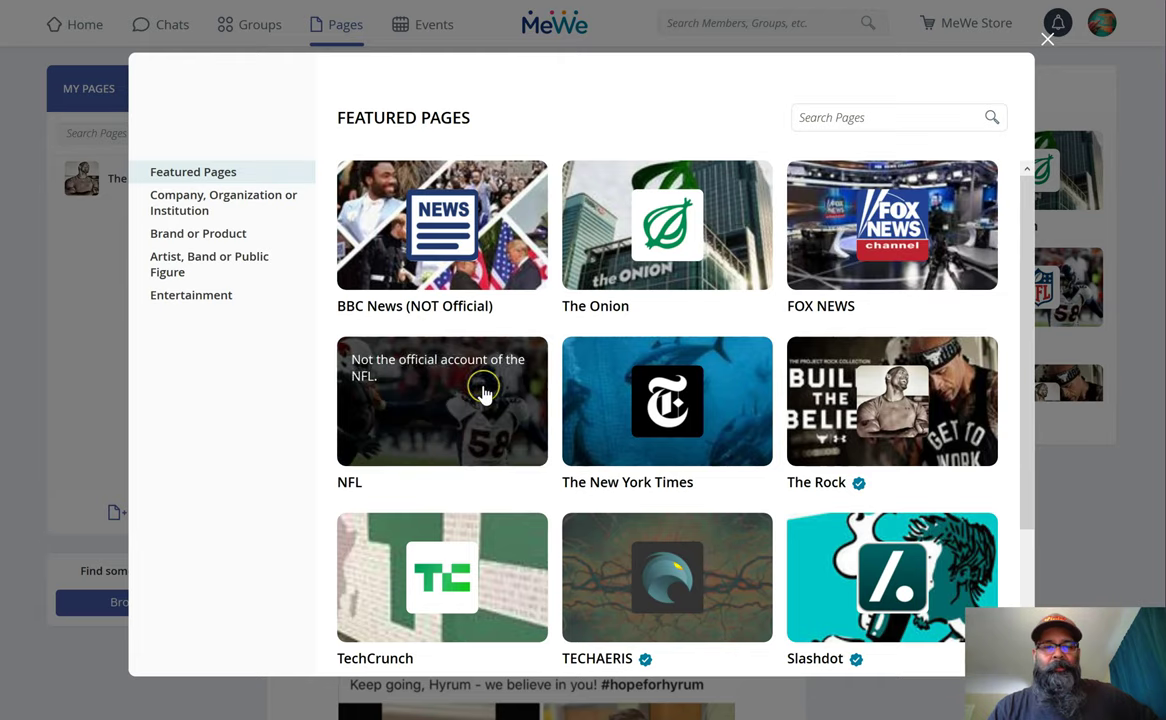
scroll(482, 392, down, 2)
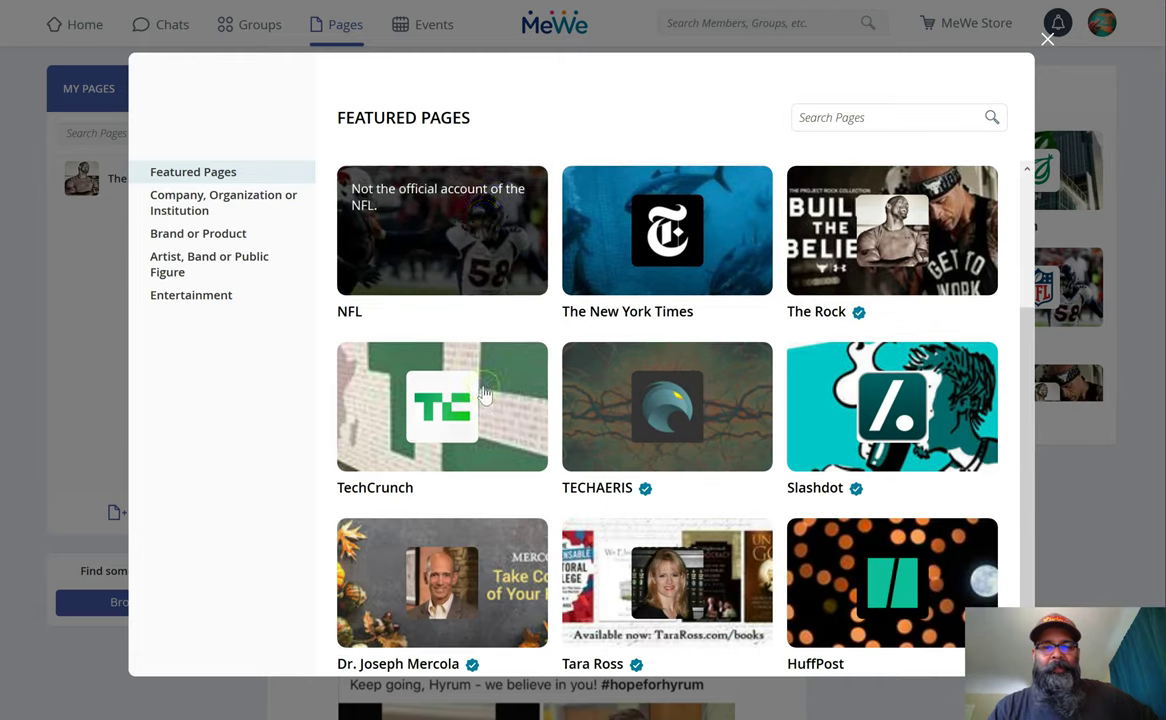
Browse the directory's Company, Organization or Institution pages and its Brand or Product pages
click(295, 200)
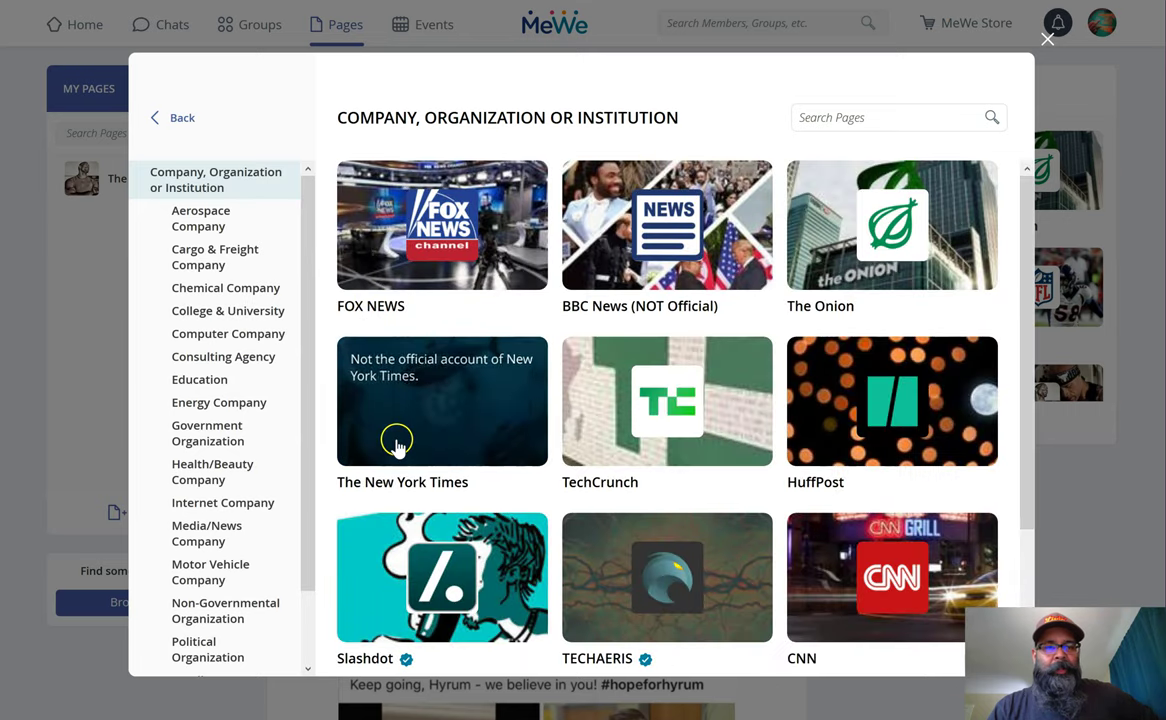
scroll(396, 437, down, 2)
scroll(412, 411, up, 2)
scroll(755, 390, down, 3)
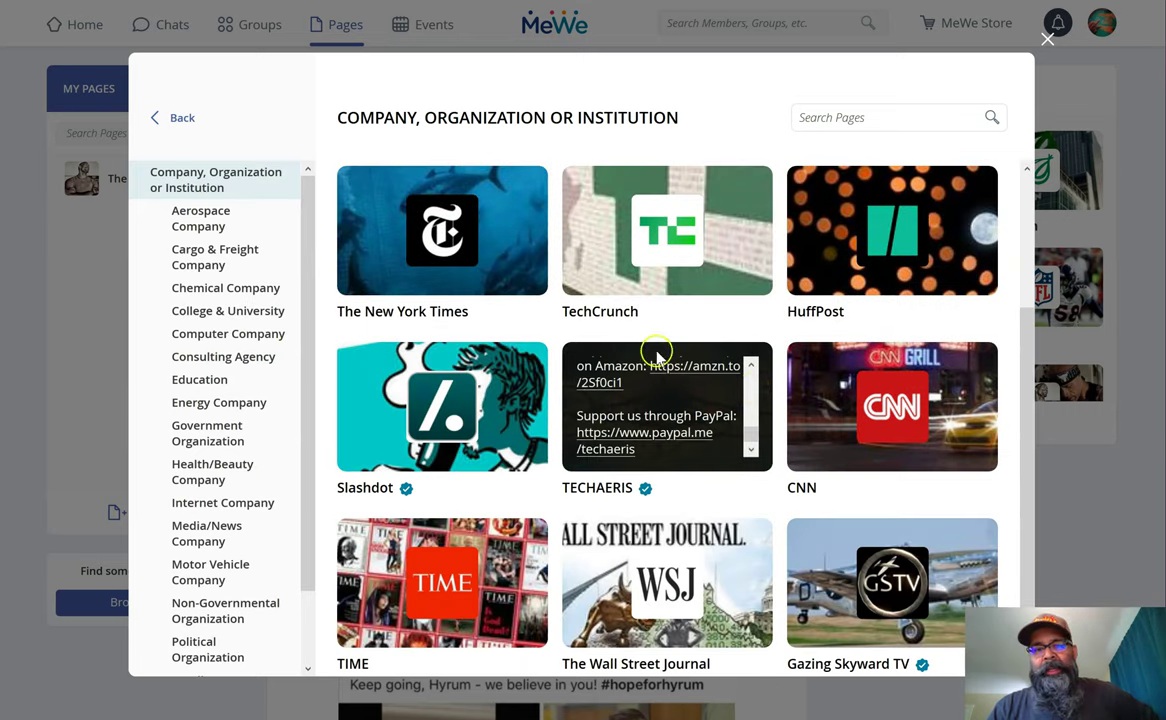
click(160, 116)
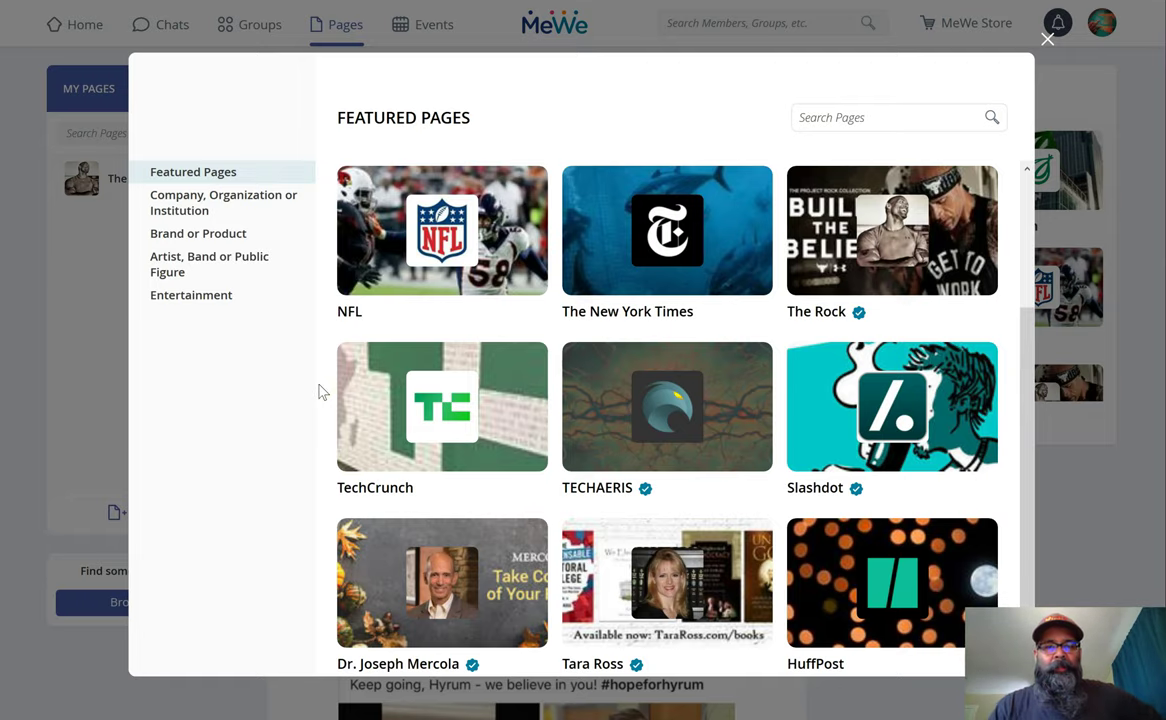
click(248, 286)
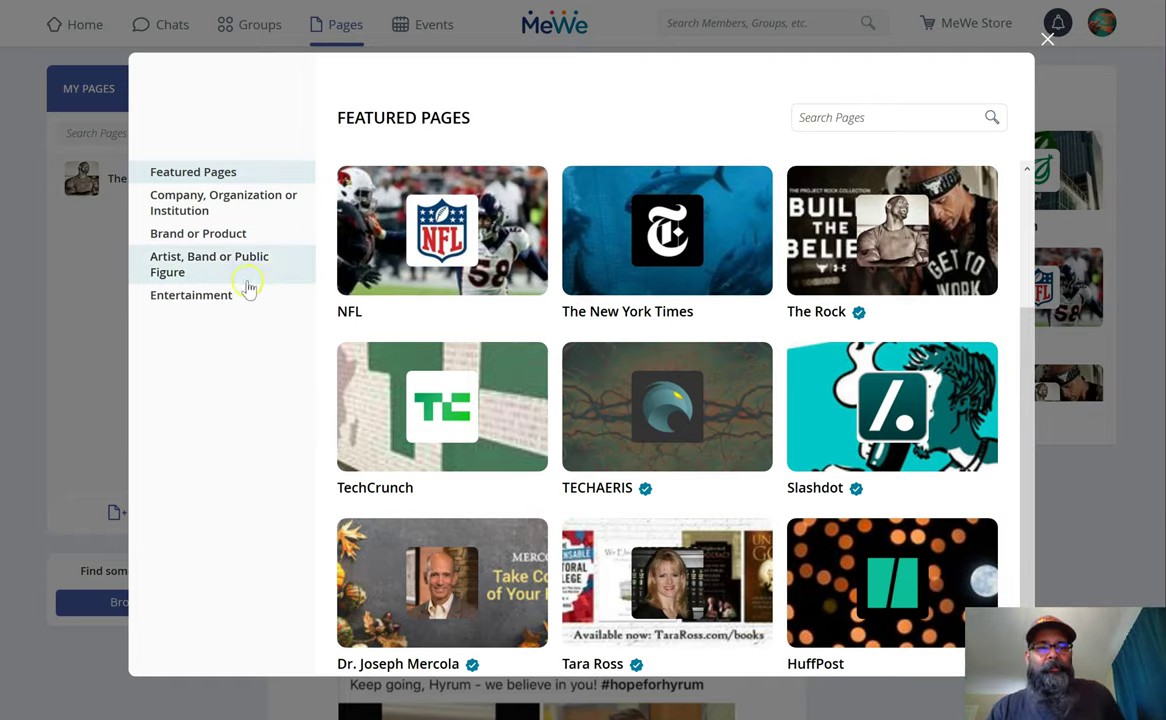
click(178, 120)
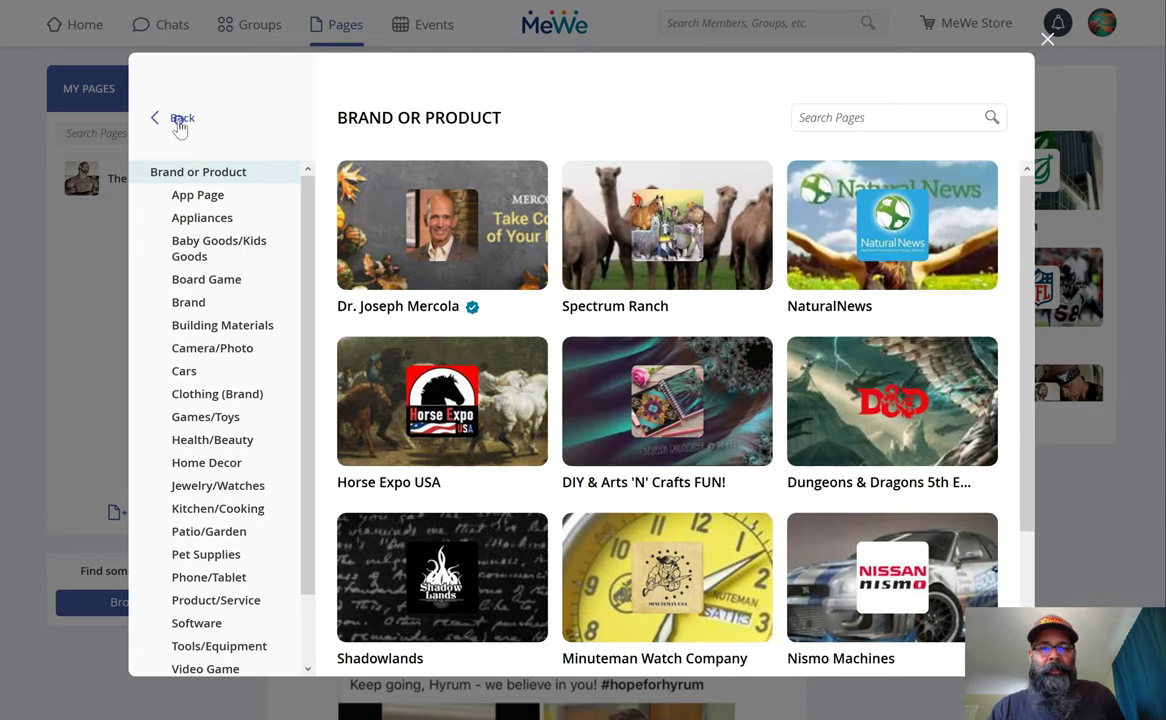
Look through the Artist, Band or Public Figure pages and close the page directory
click(234, 265)
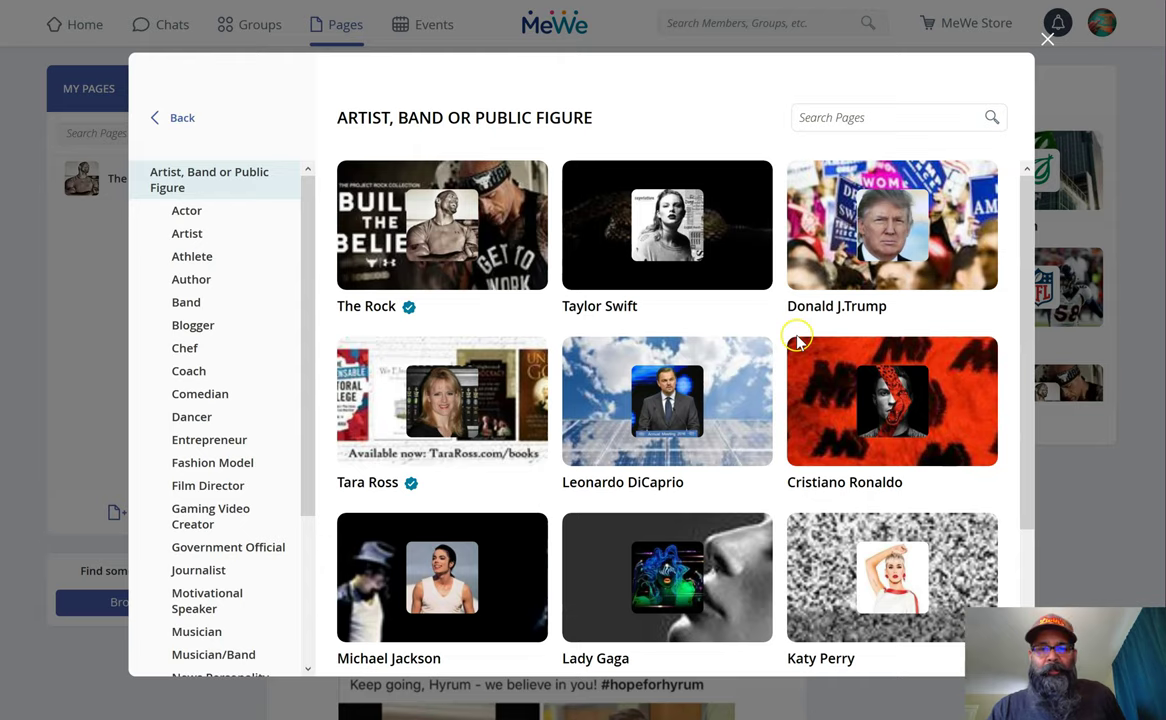
scroll(783, 326, down, 2)
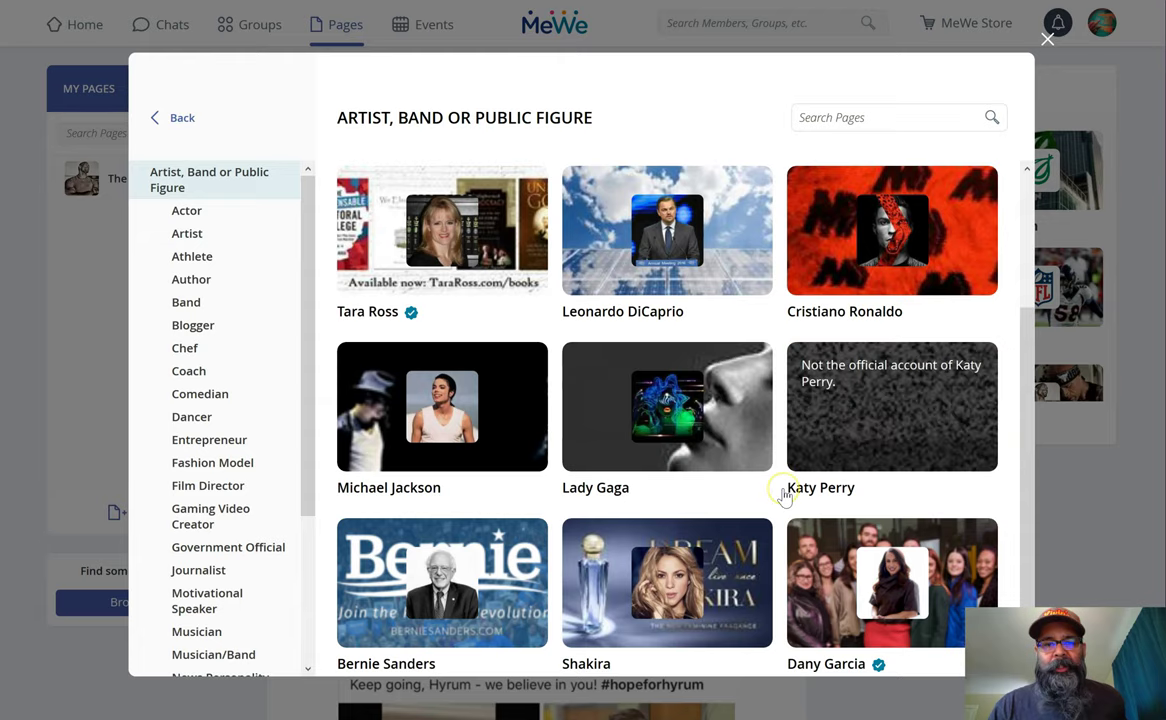
scroll(785, 498, up, 2)
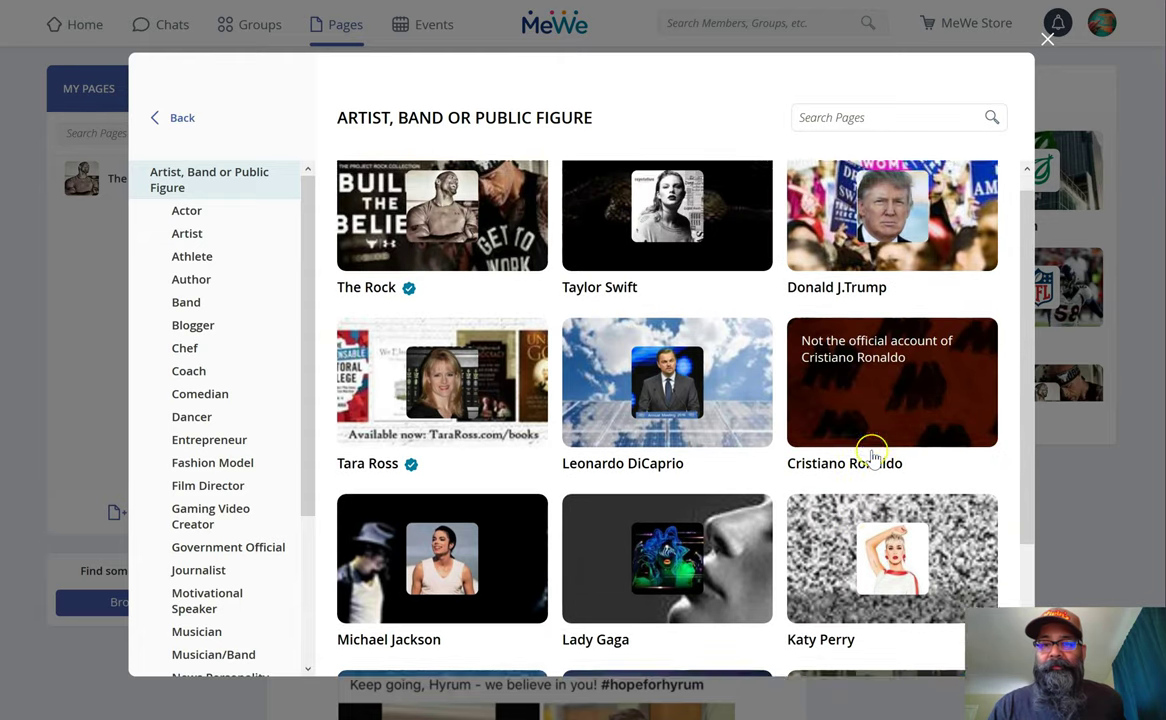
scroll(869, 457, down, 2)
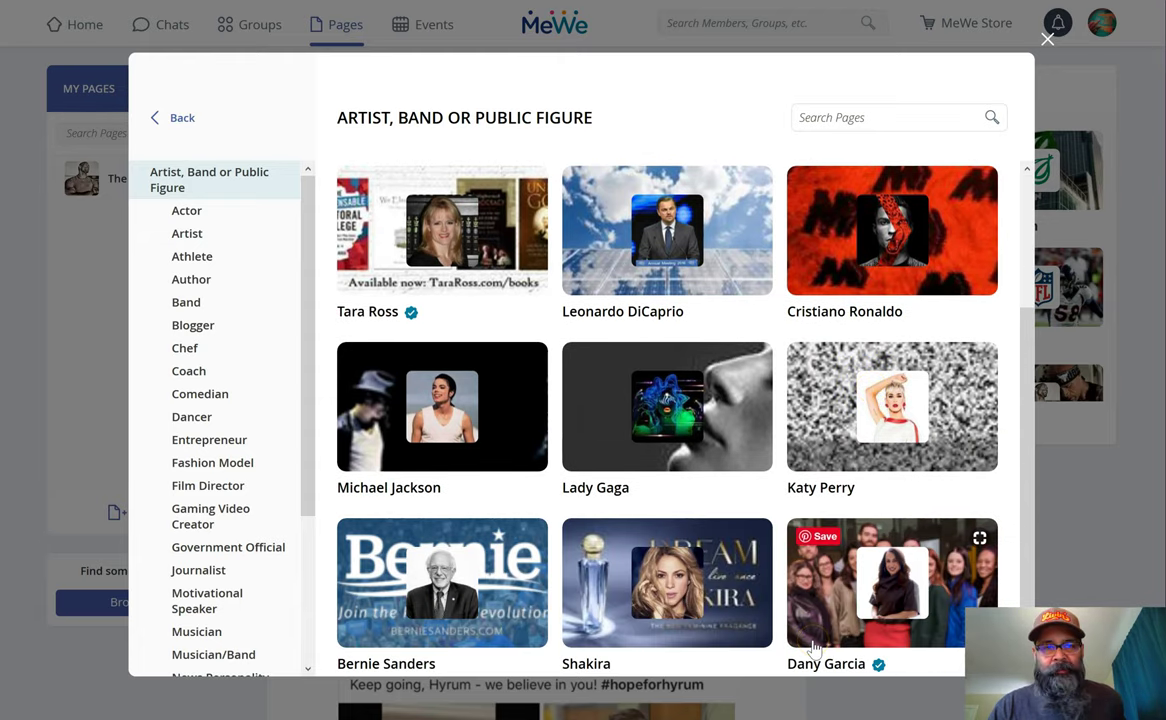
click(1048, 40)
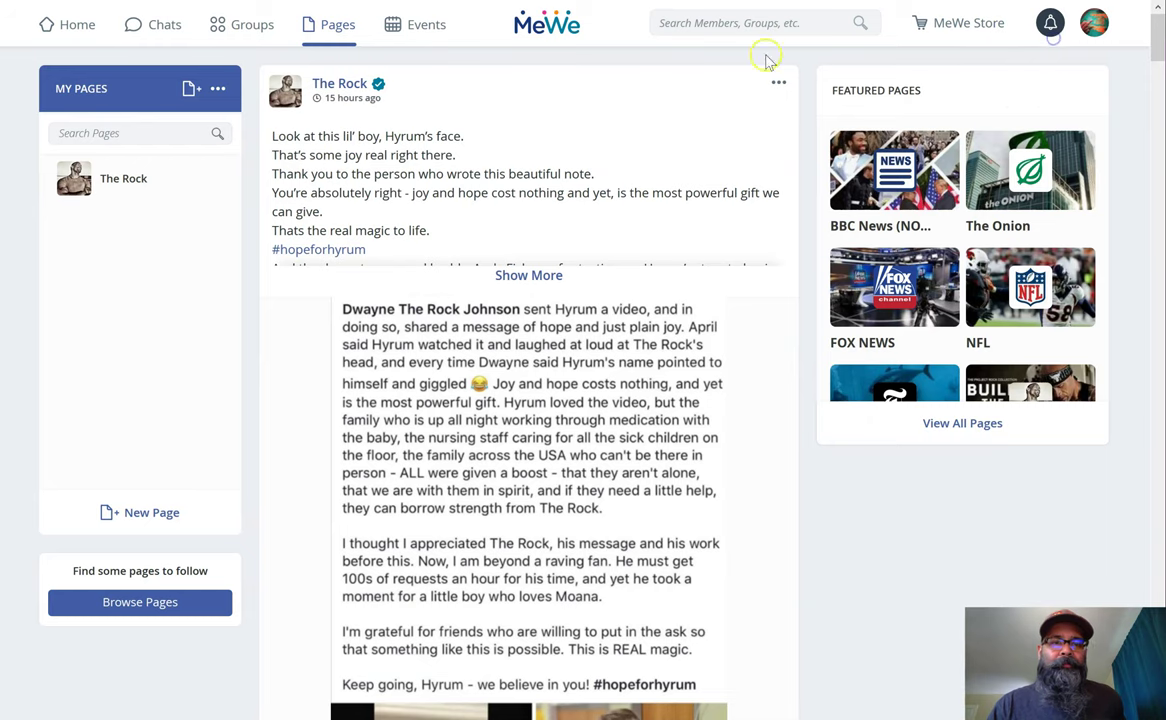
Look through the posts, reactions and comments in the Pages feed
scroll(586, 217, down, 10)
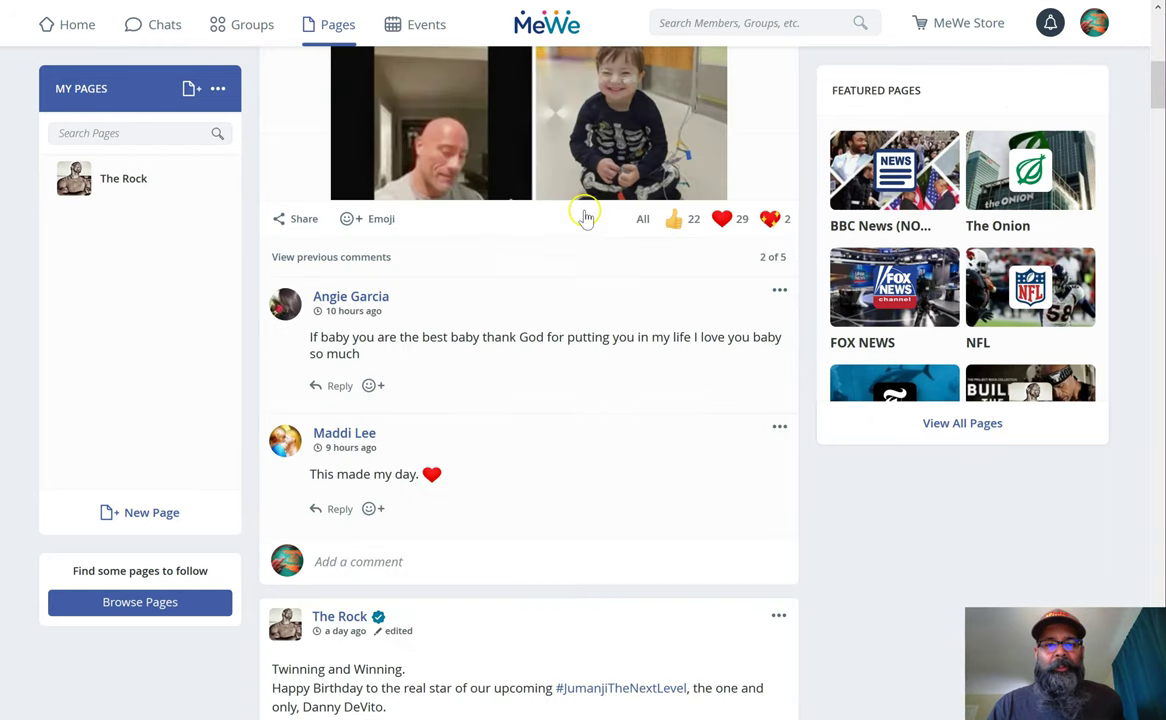
scroll(432, 258, down, 10)
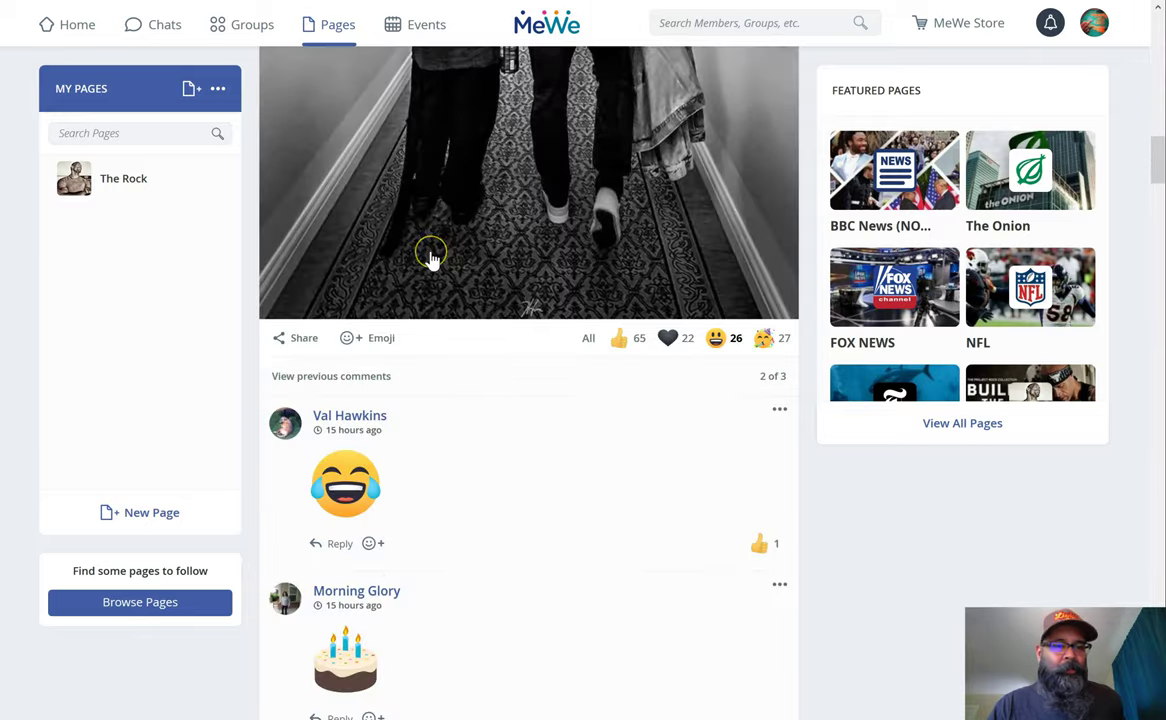
click(432, 258)
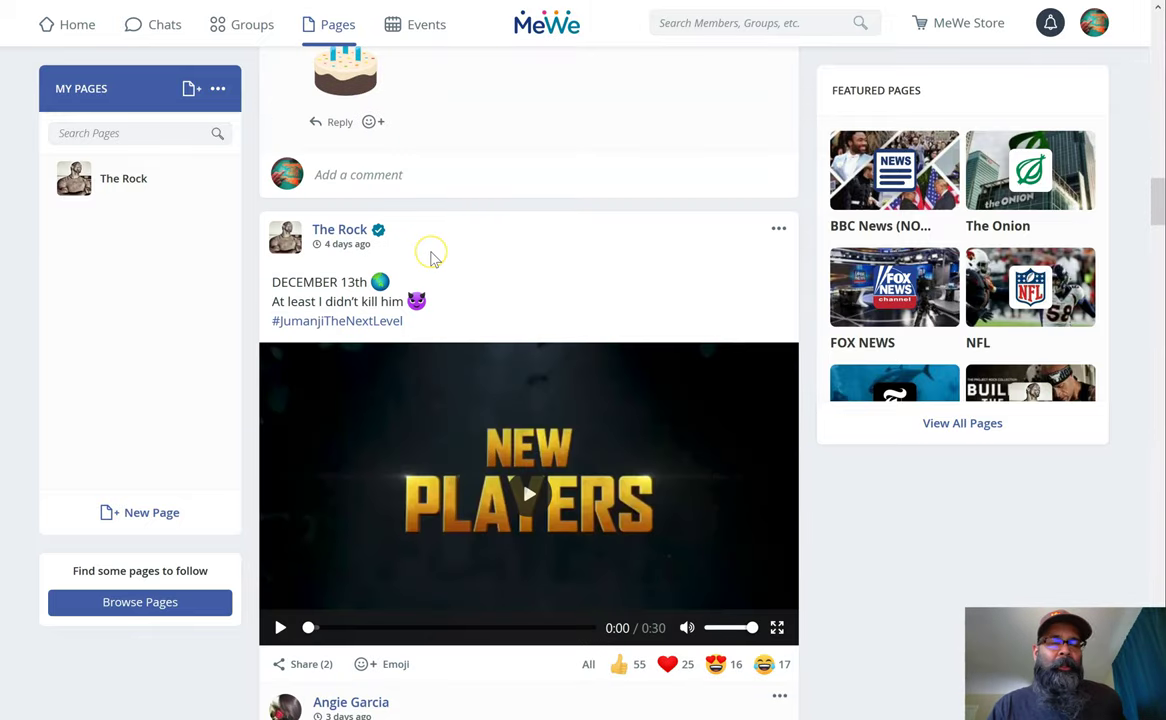
scroll(432, 258, up, 10)
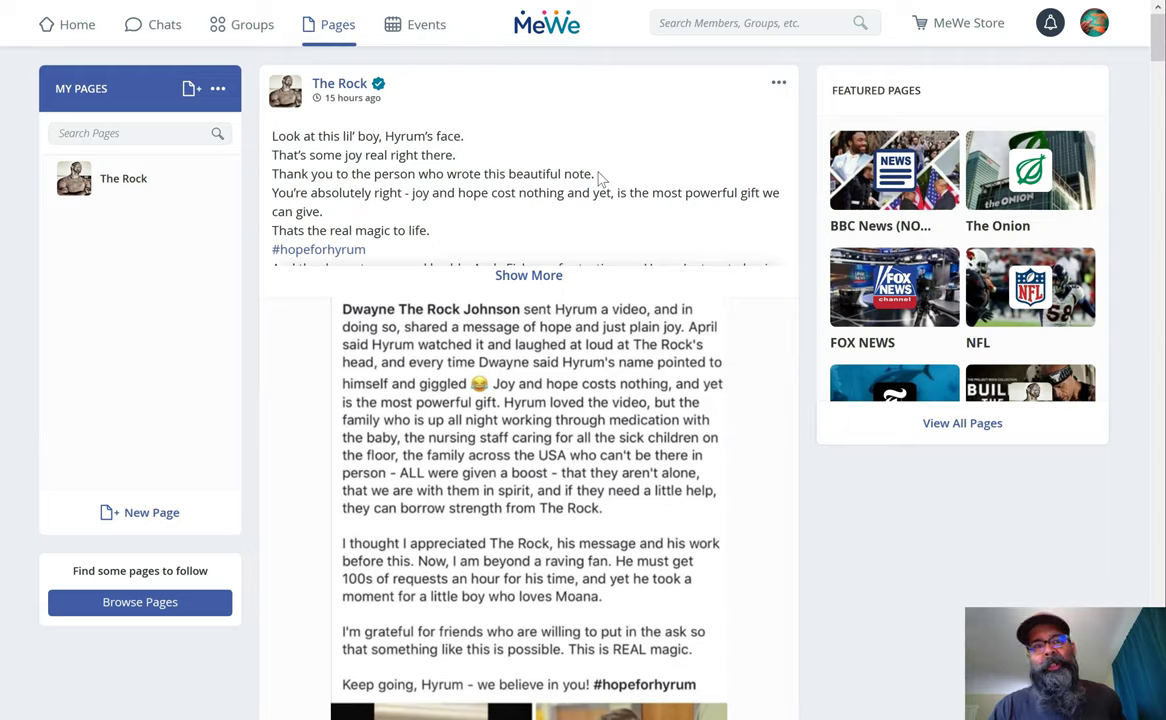
scroll(462, 190, down, 5)
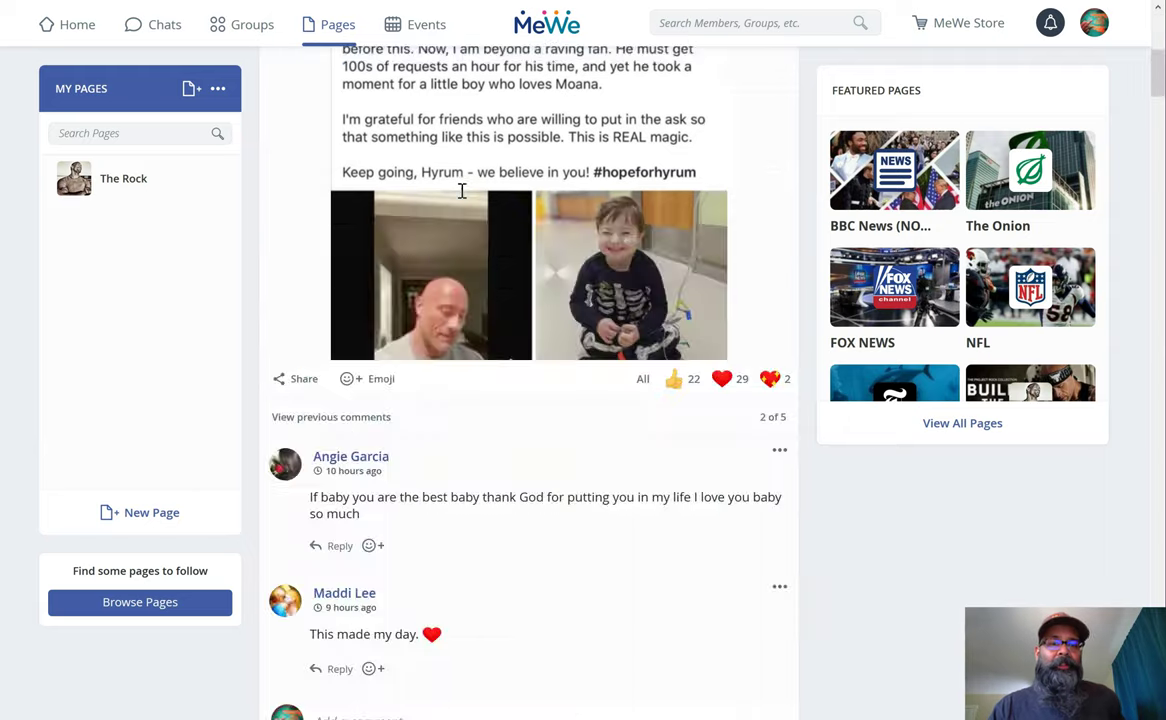
scroll(462, 190, down, 10)
scroll(461, 192, up, 8)
scroll(461, 195, down, 5)
scroll(462, 196, down, 1)
scroll(440, 210, up, 3)
click(380, 228)
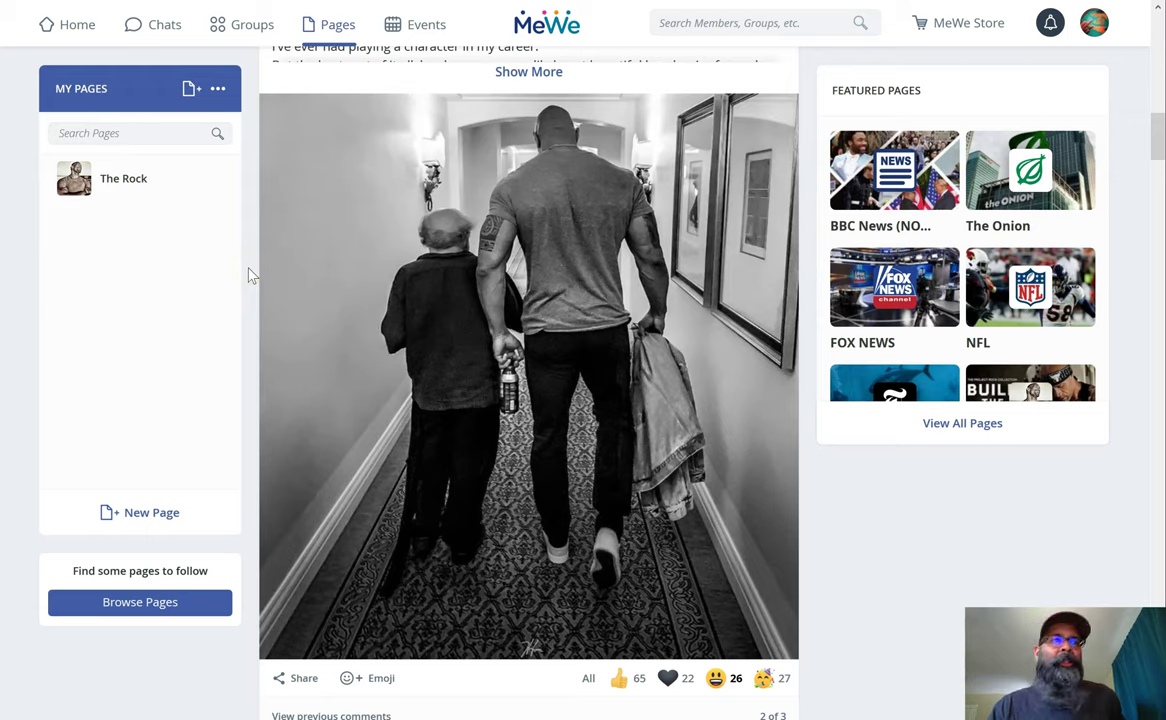
click(675, 302)
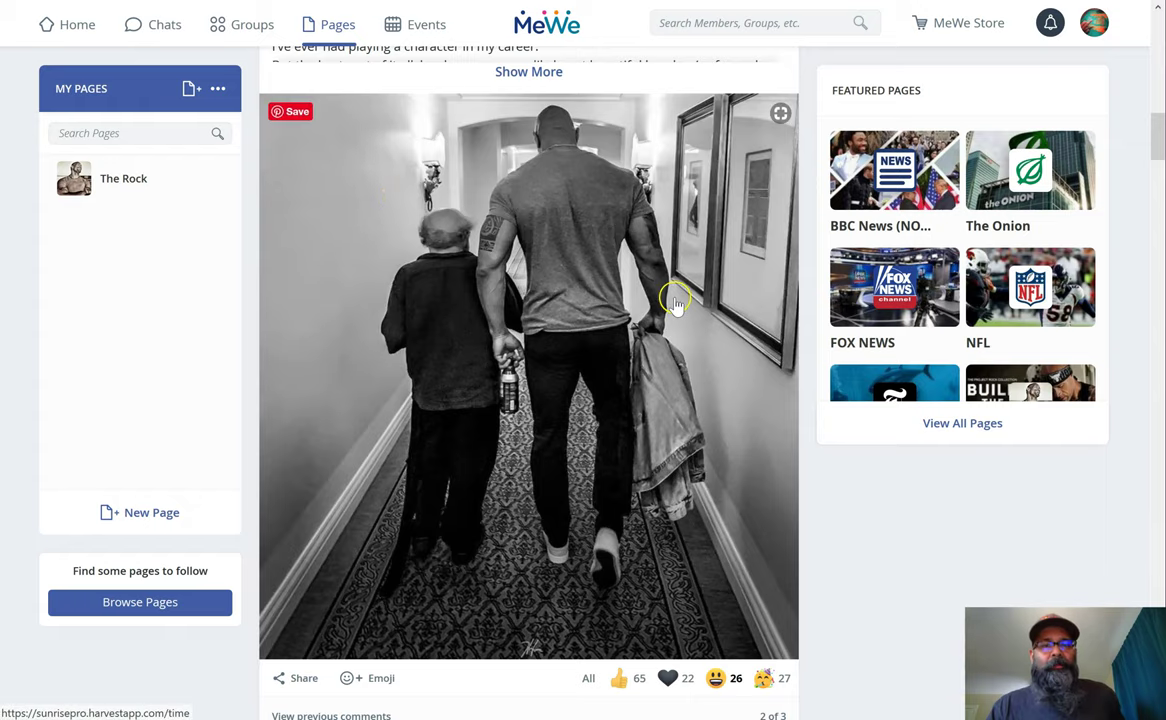
Open The Rock's page from the list of followed pages
scroll(678, 304, up, 7)
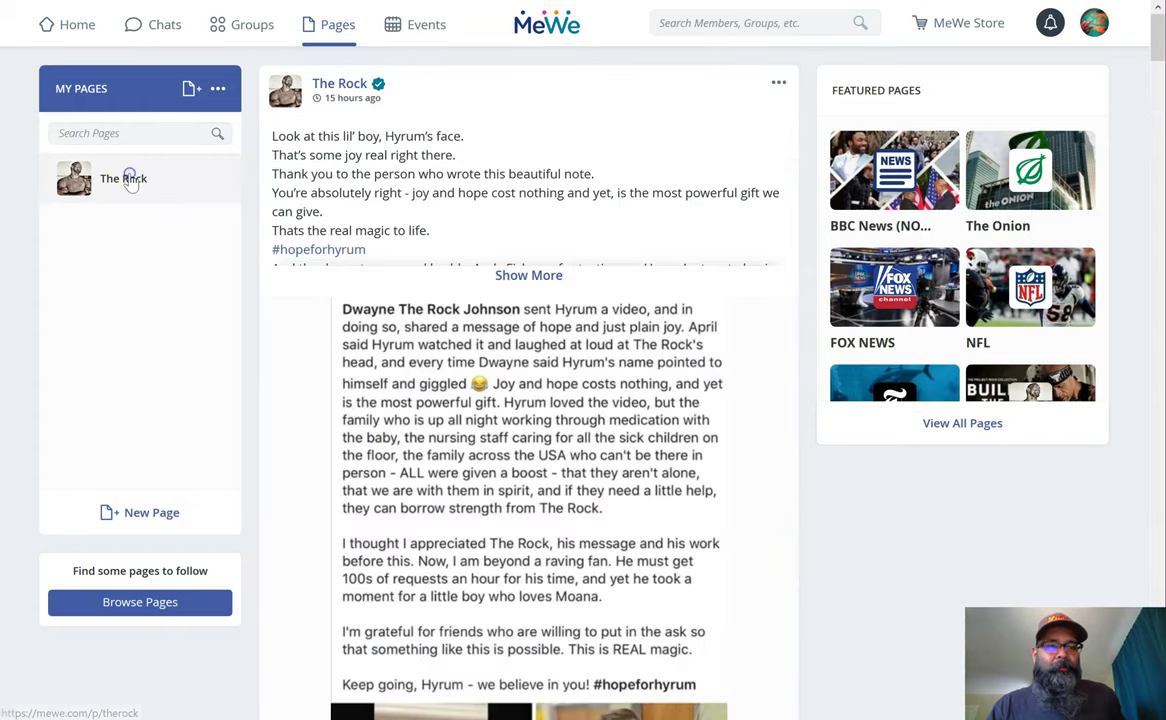
click(129, 181)
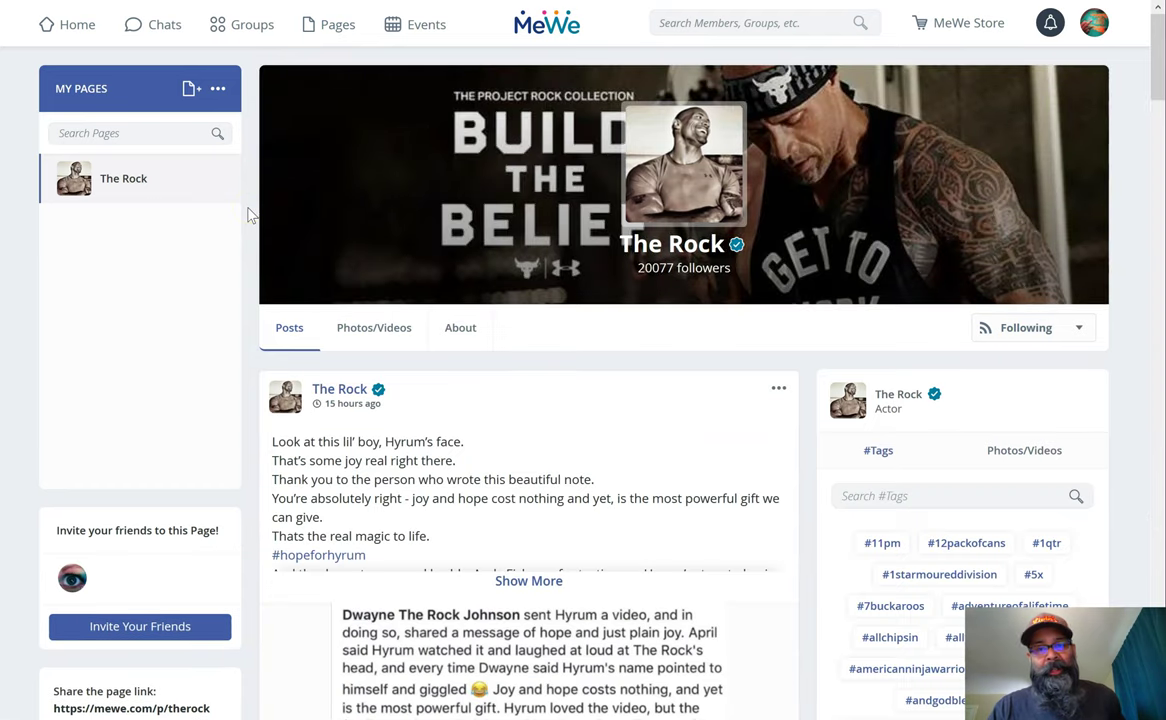
Look over The Rock's page, including its posts, tags, friend invitation and page-sharing options
scroll(252, 215, down, 1)
scroll(252, 215, up, 1)
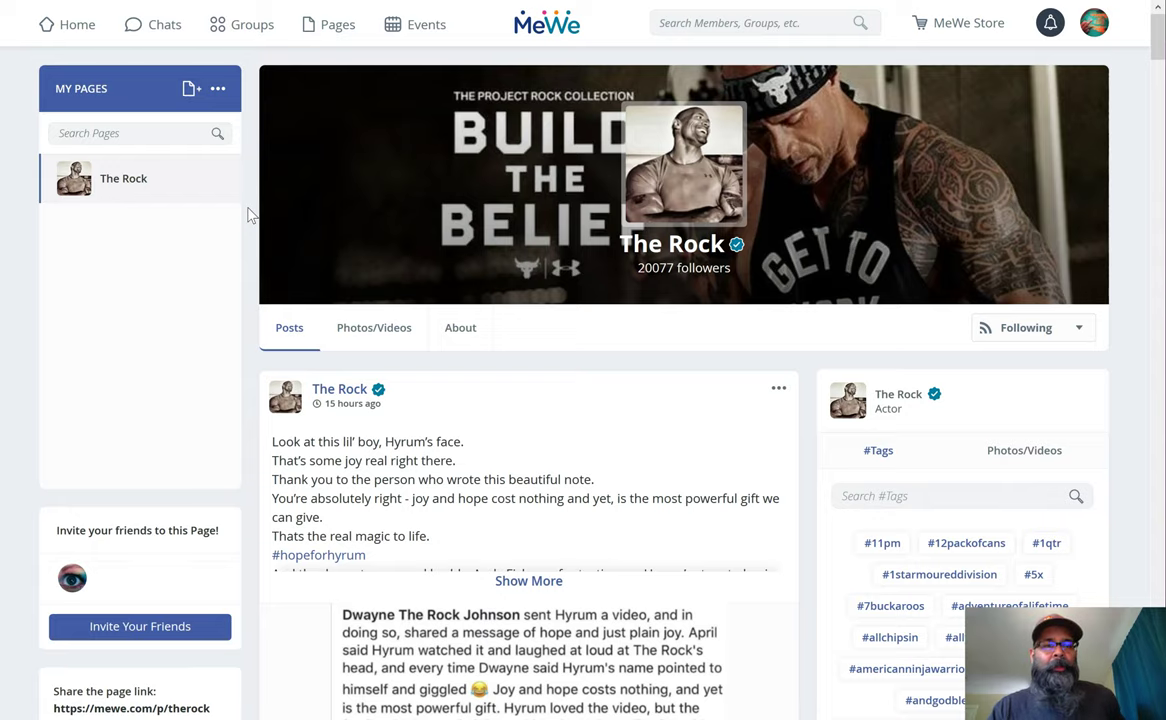
scroll(252, 215, down, 2)
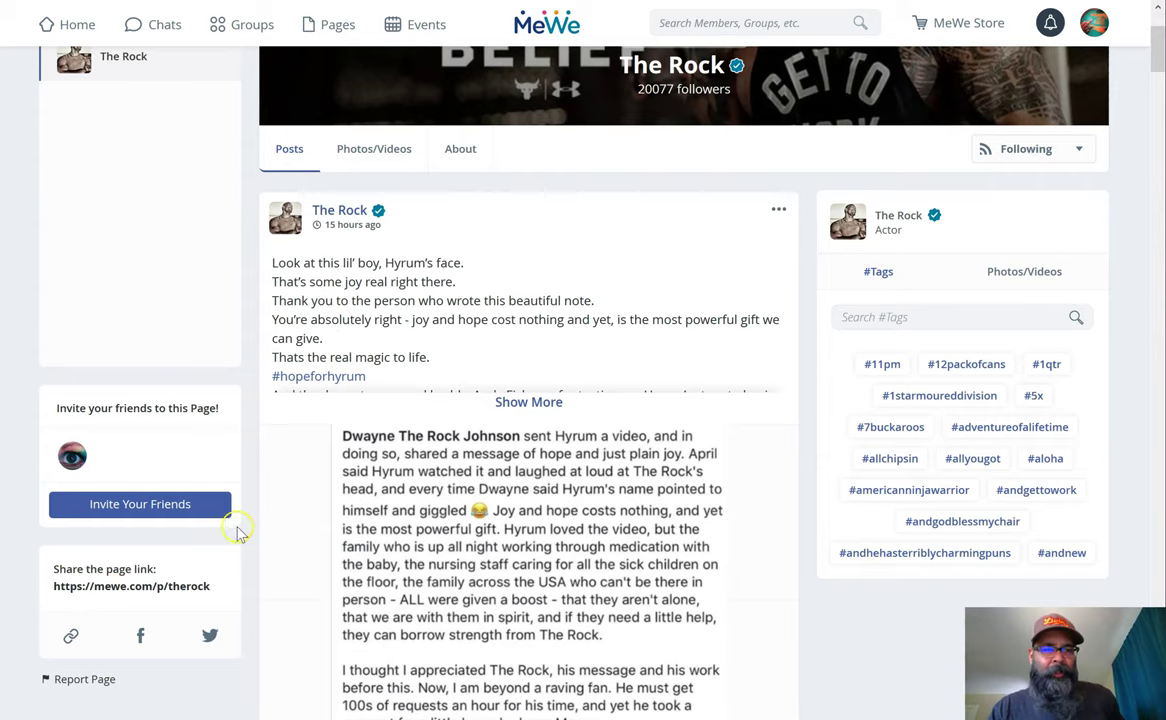
scroll(820, 470, up, 2)
scroll(820, 470, down, 2)
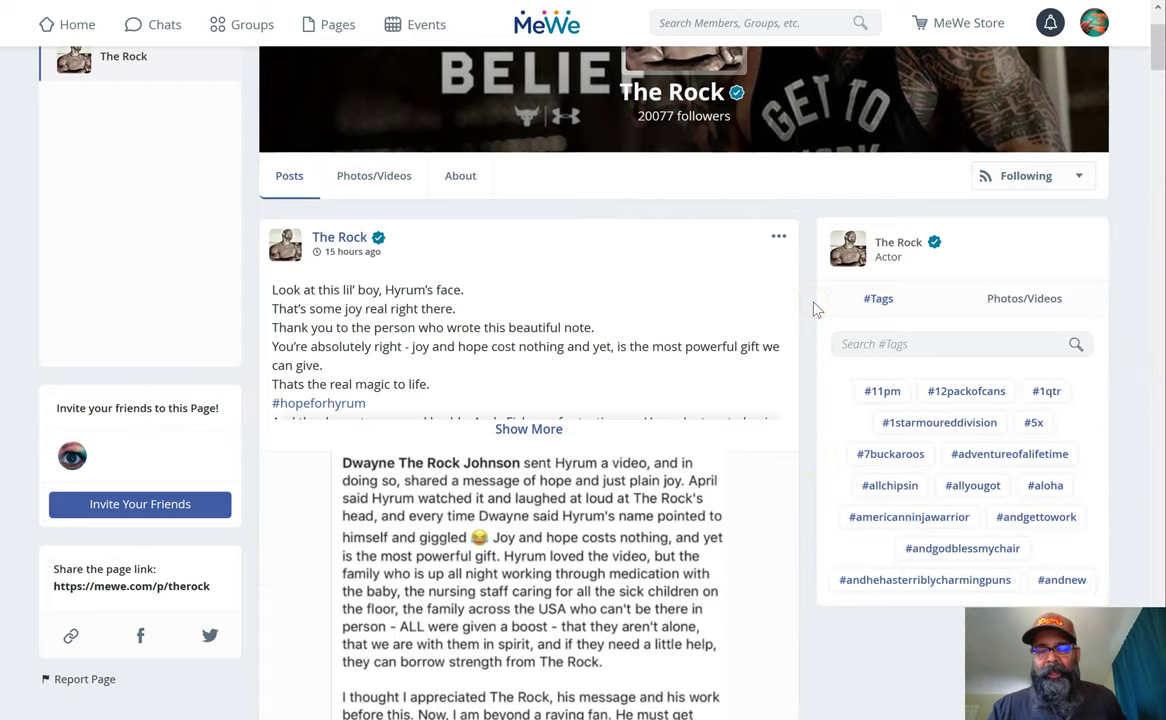
scroll(815, 310, up, 2)
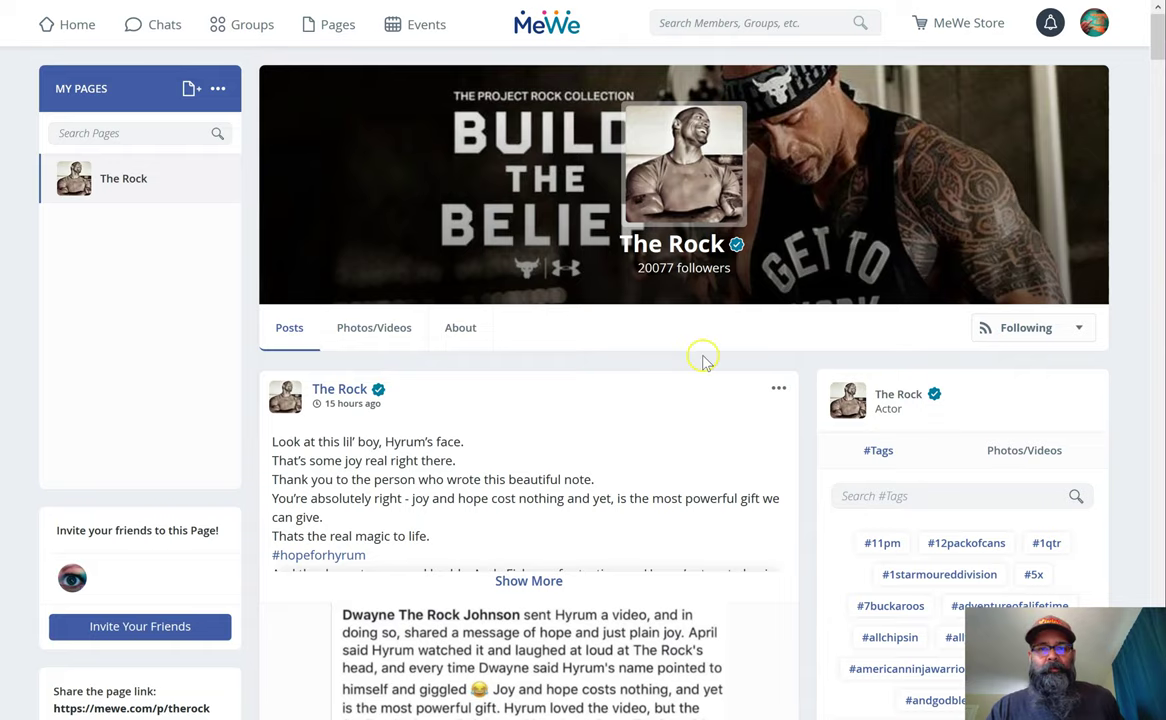
Review The Rock's Photos/Videos section, including its albums and tags, and the page's About information
click(390, 335)
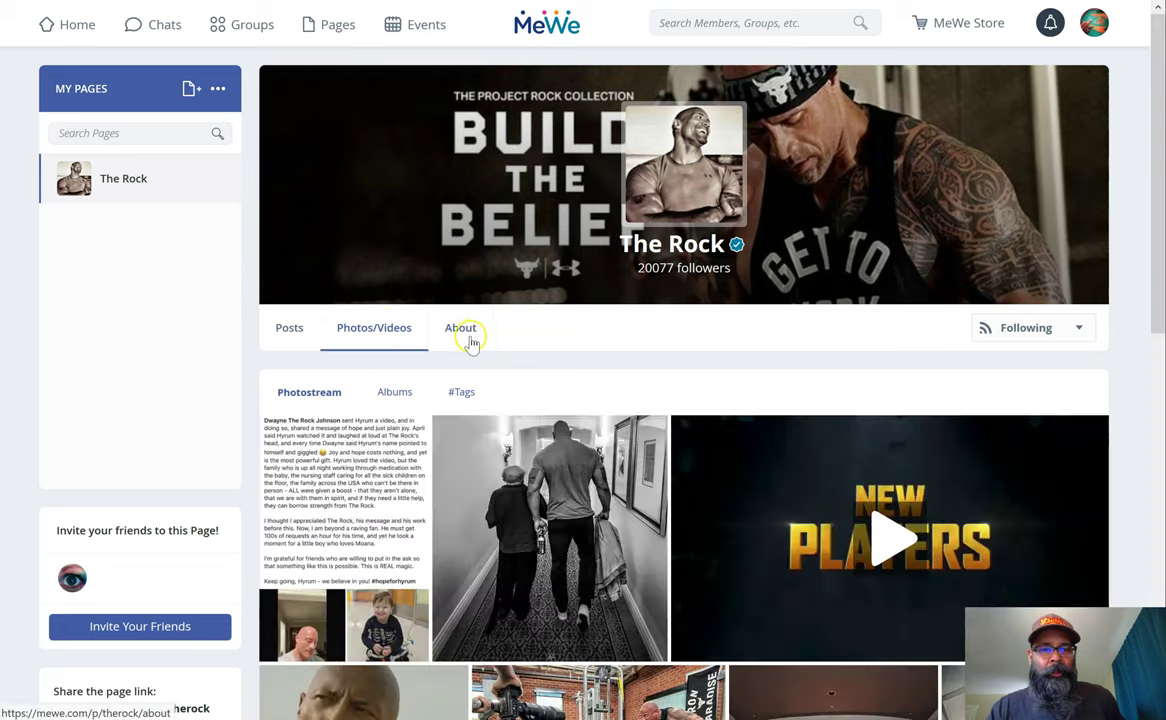
click(470, 340)
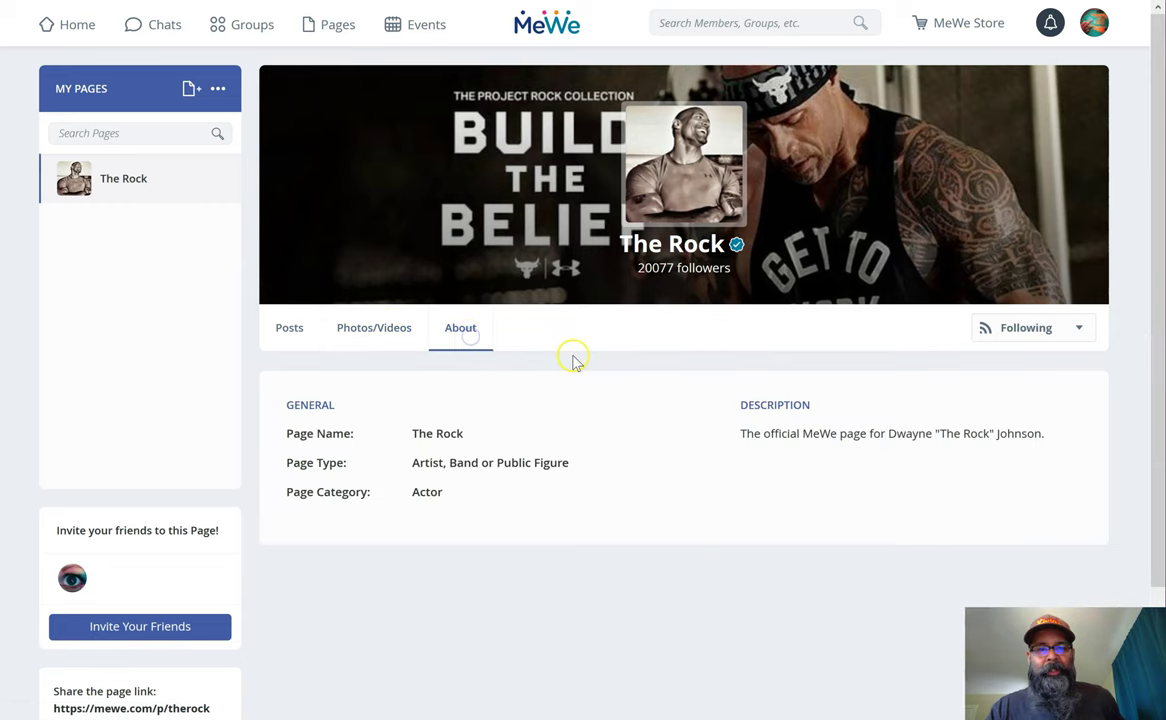
click(404, 338)
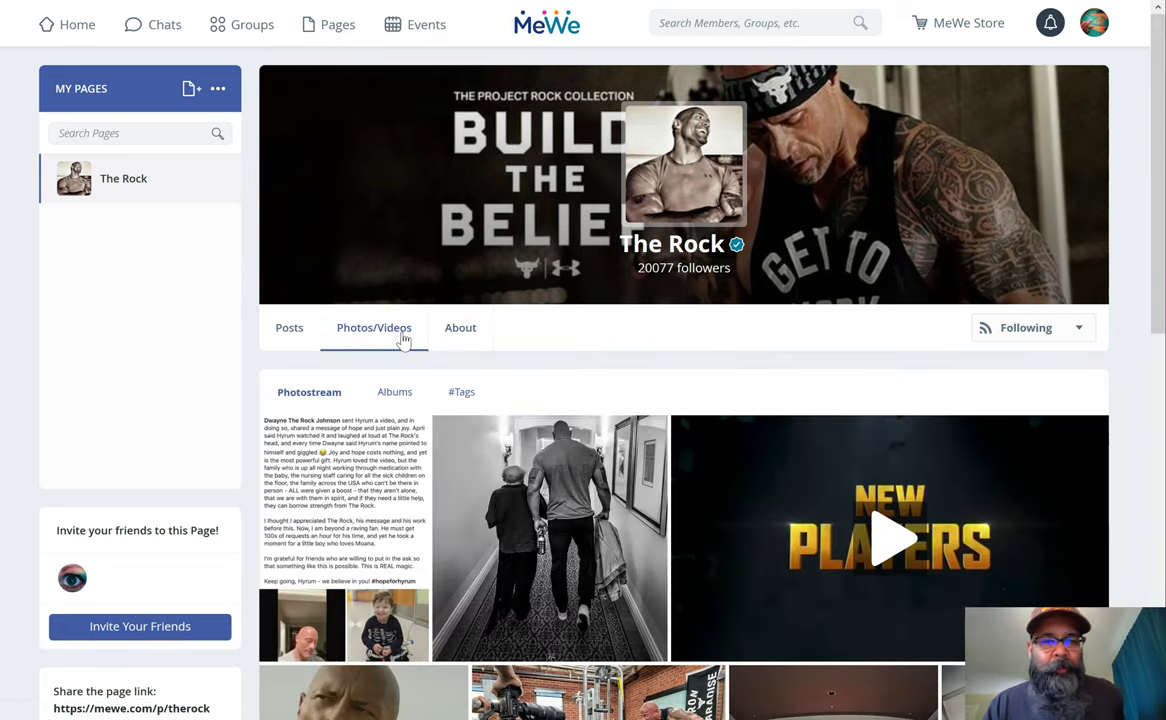
click(397, 393)
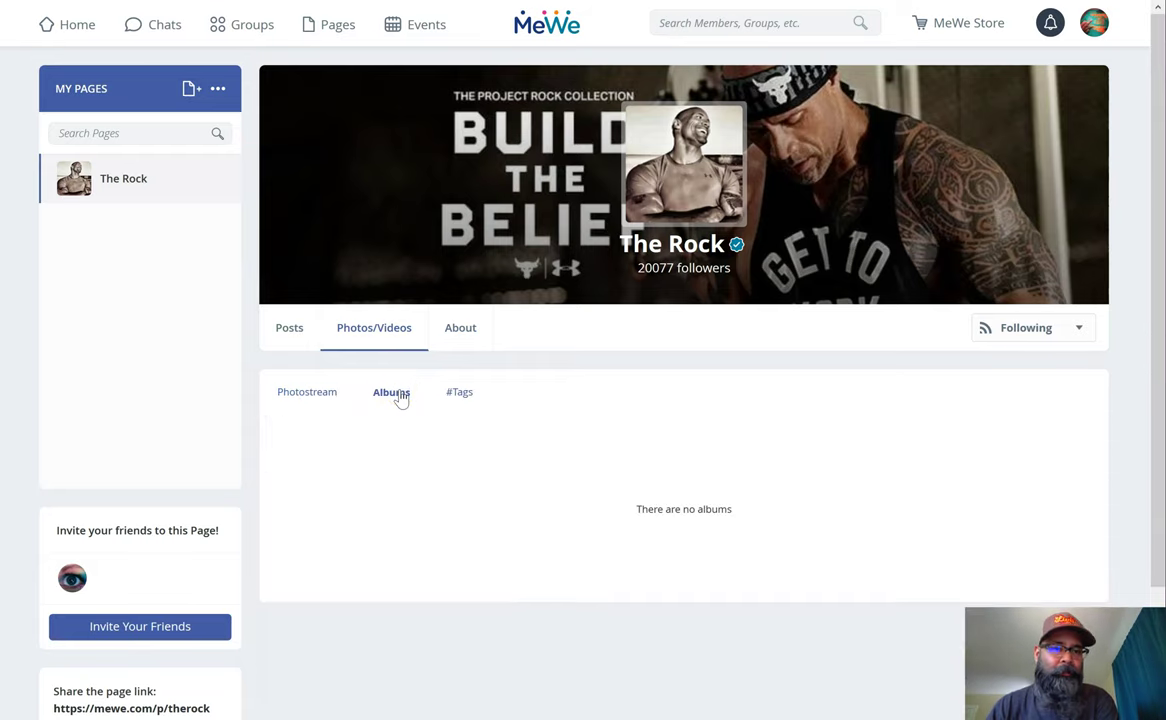
click(460, 393)
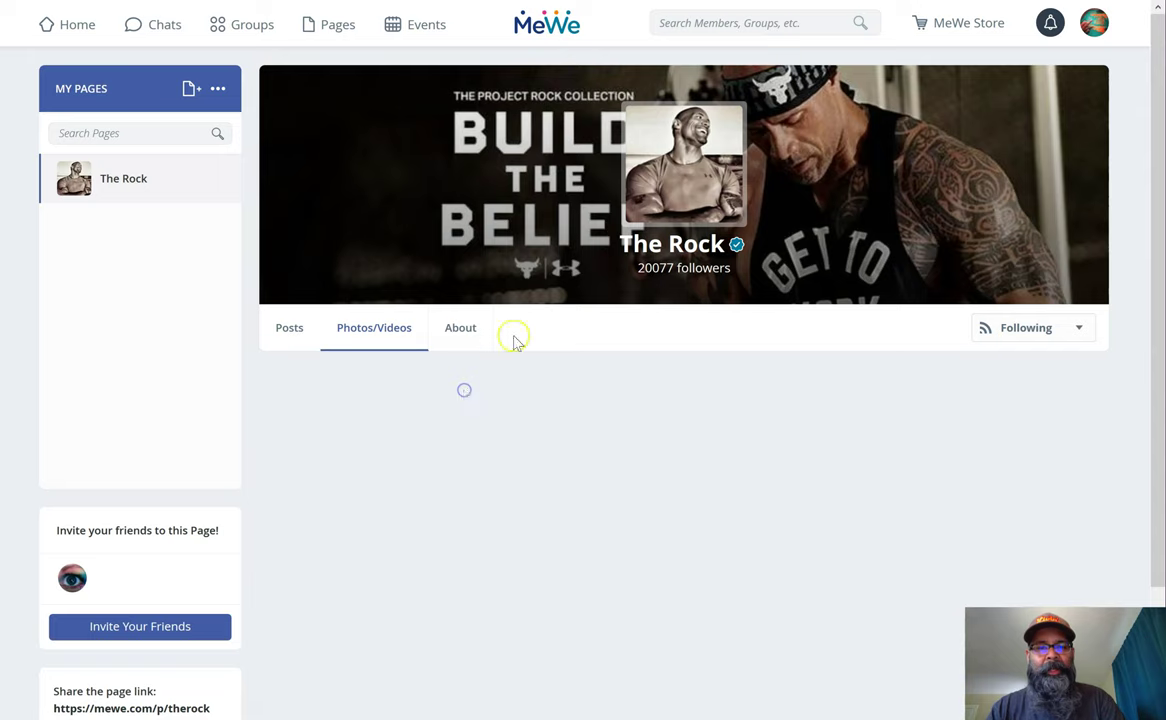
click(461, 329)
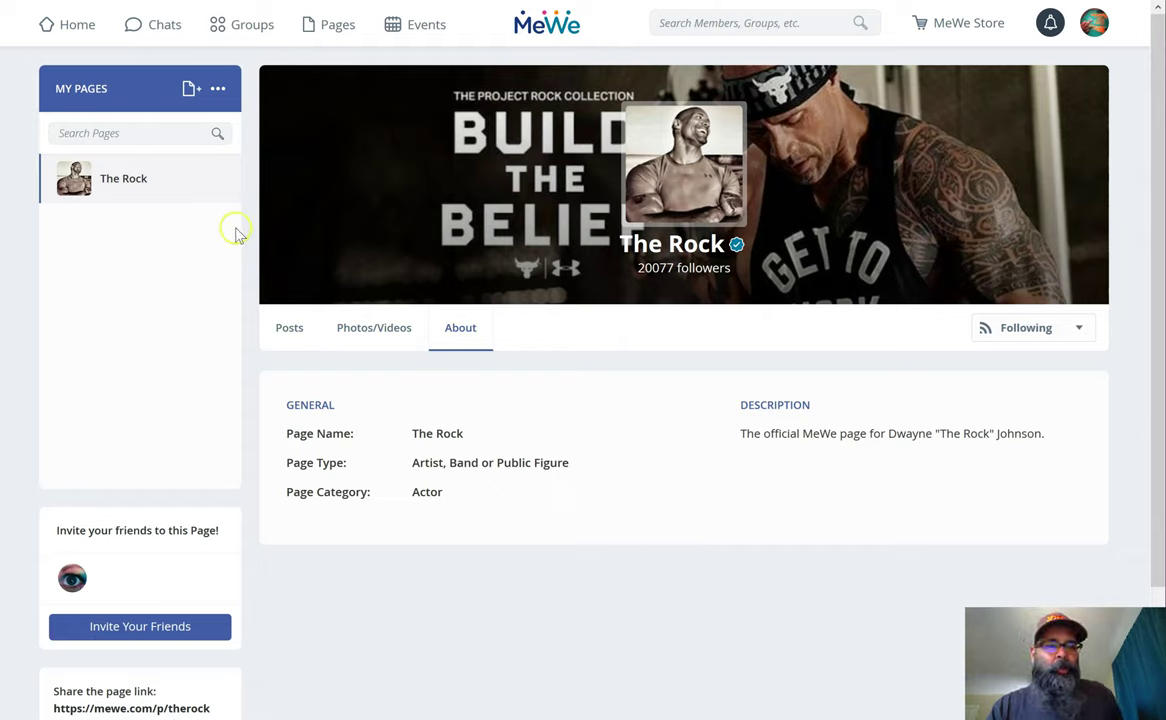
View the first step of the page creation form and close it without creating a page
click(190, 91)
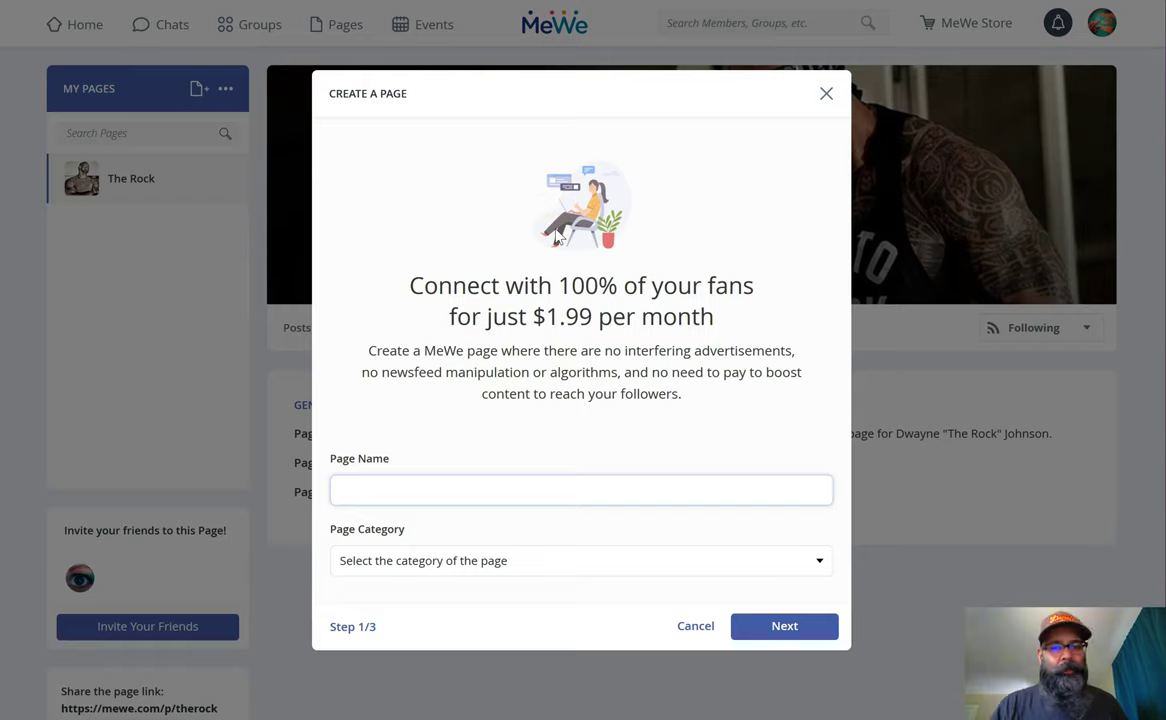
click(827, 95)
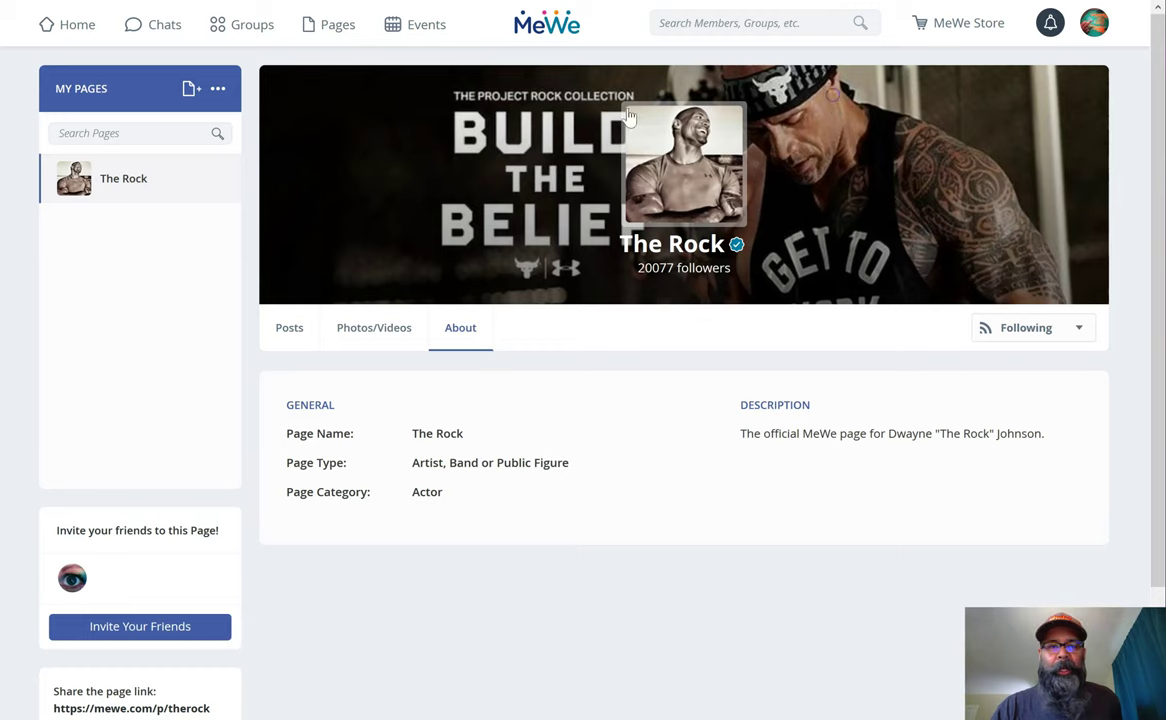
Open the Events section and look through the October 2019 calendar
click(424, 38)
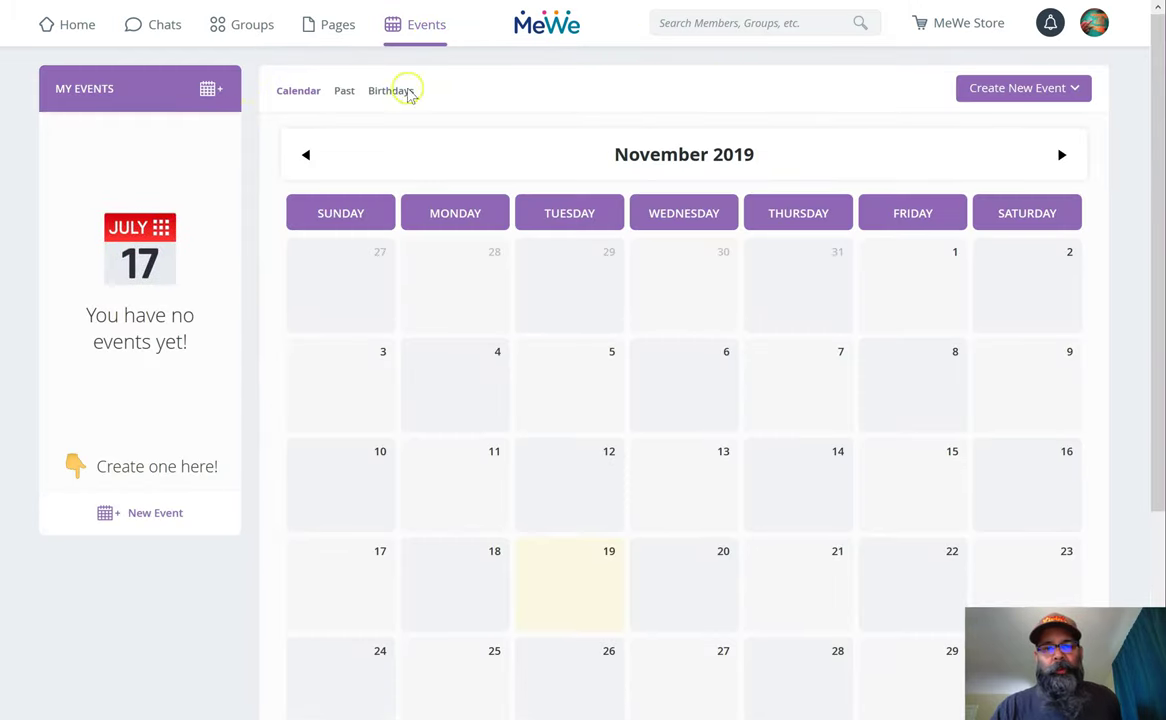
click(308, 156)
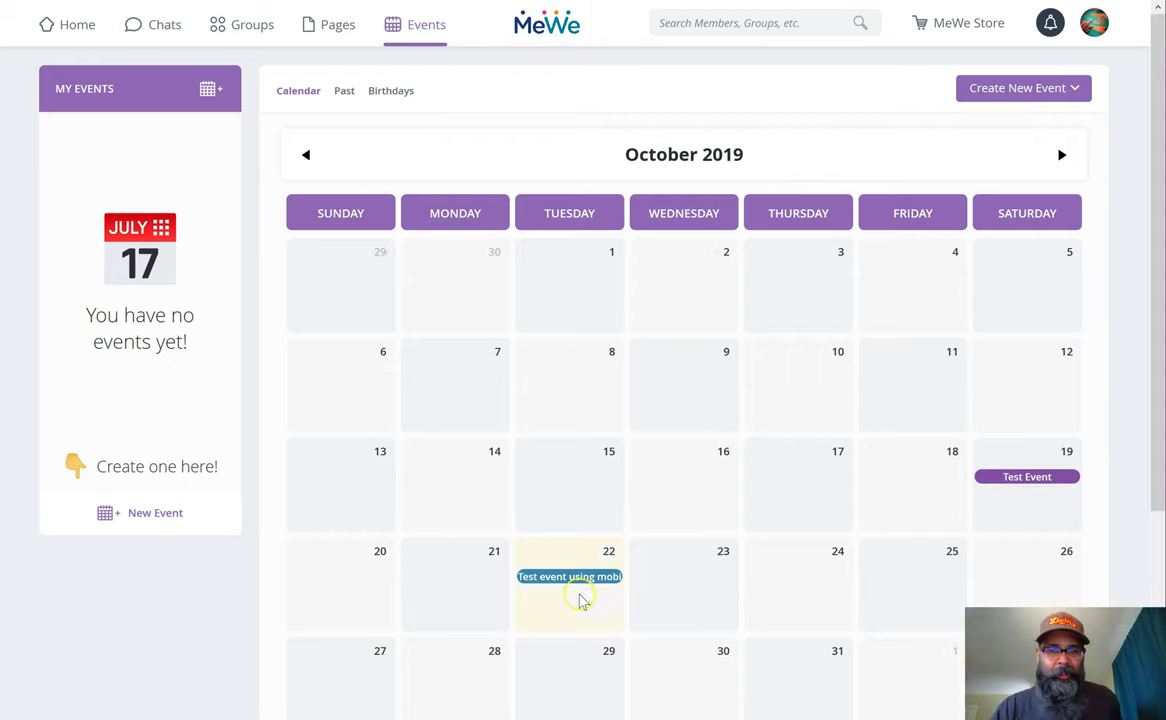
mouse_move(563, 585)
scroll(563, 585, down, 2)
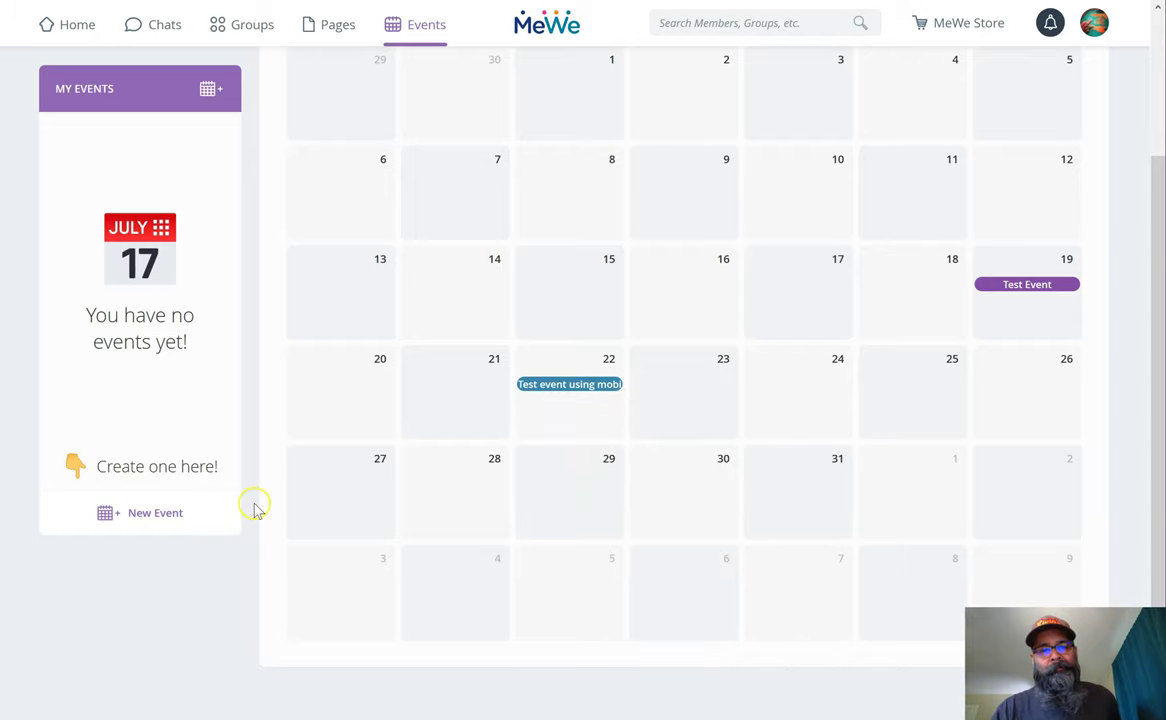
scroll(255, 510, up, 2)
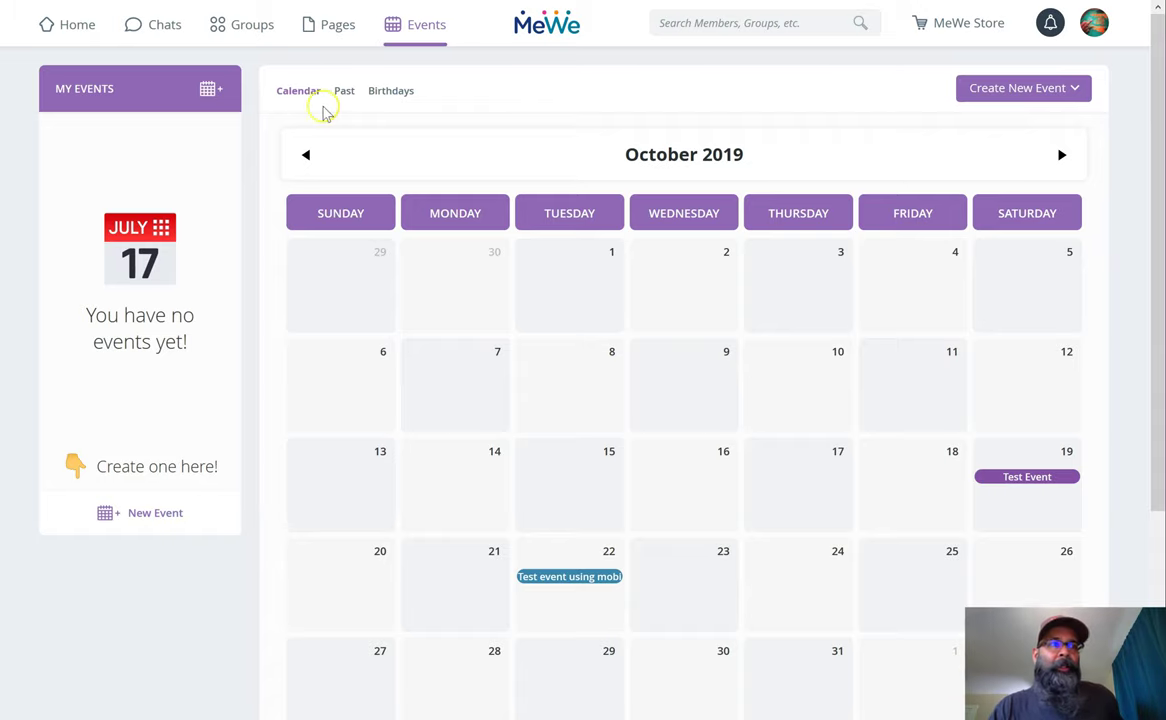
Review the new private event form's fields and options, then close it without creating an event
click(1059, 100)
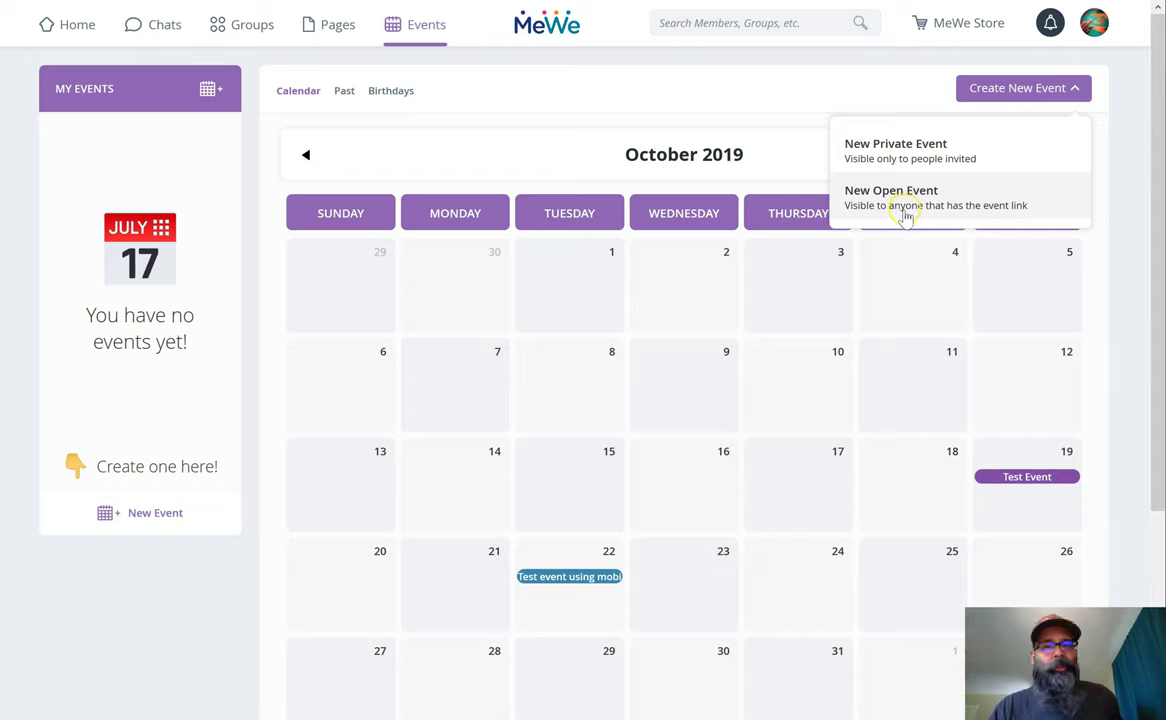
click(932, 153)
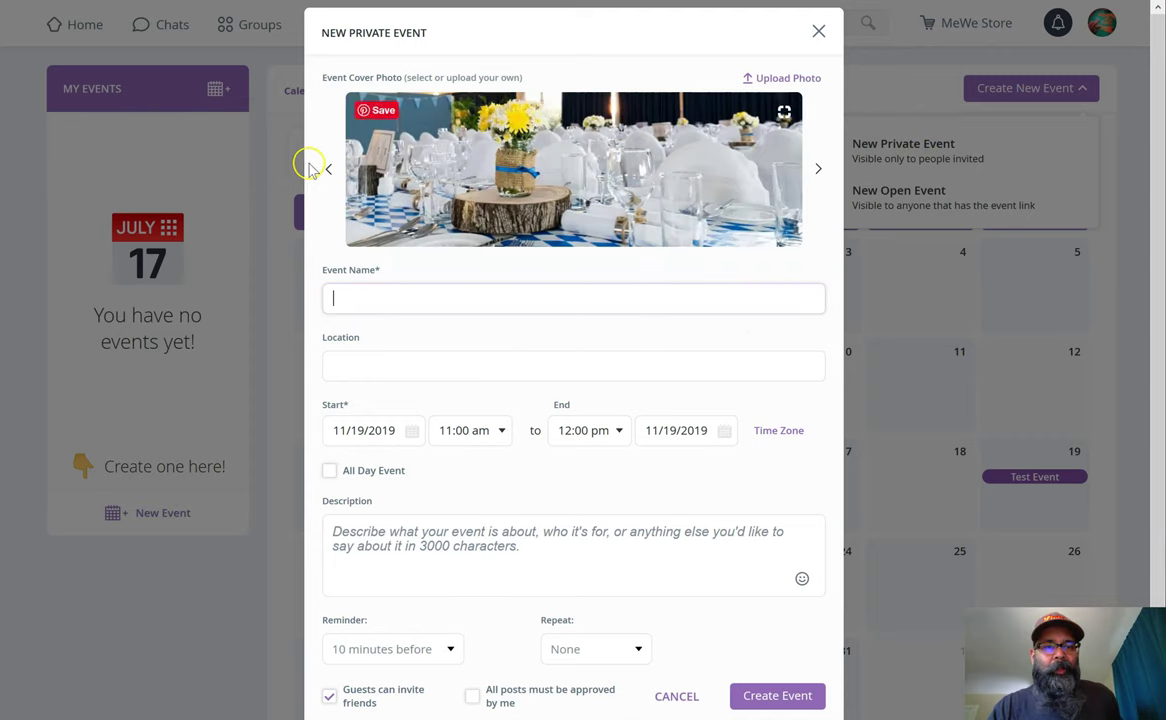
scroll(502, 372, down, 1)
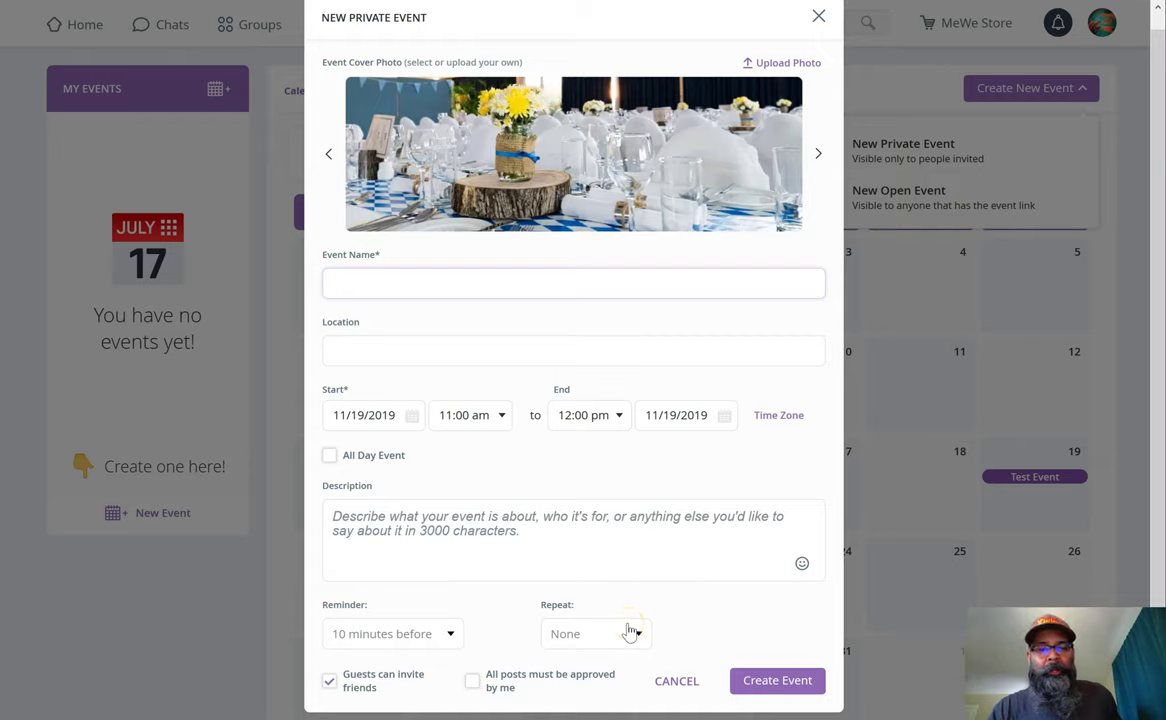
click(817, 16)
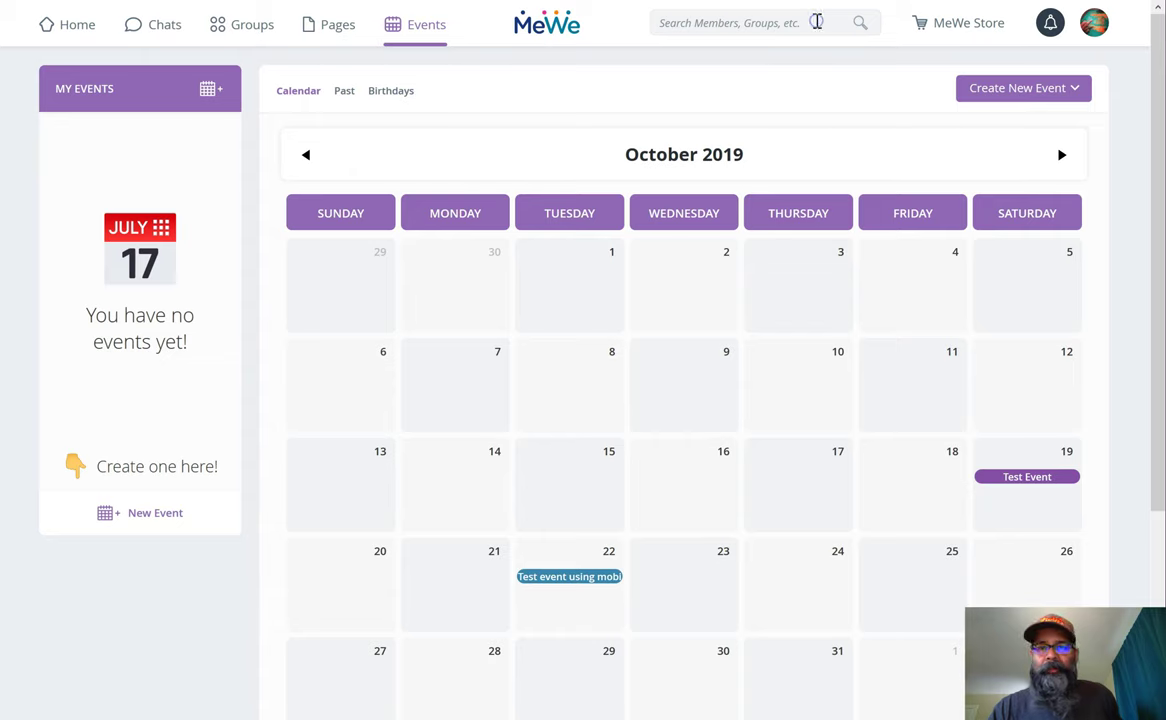
Review the new open event form's fields and options, then close it without creating an event
click(1015, 88)
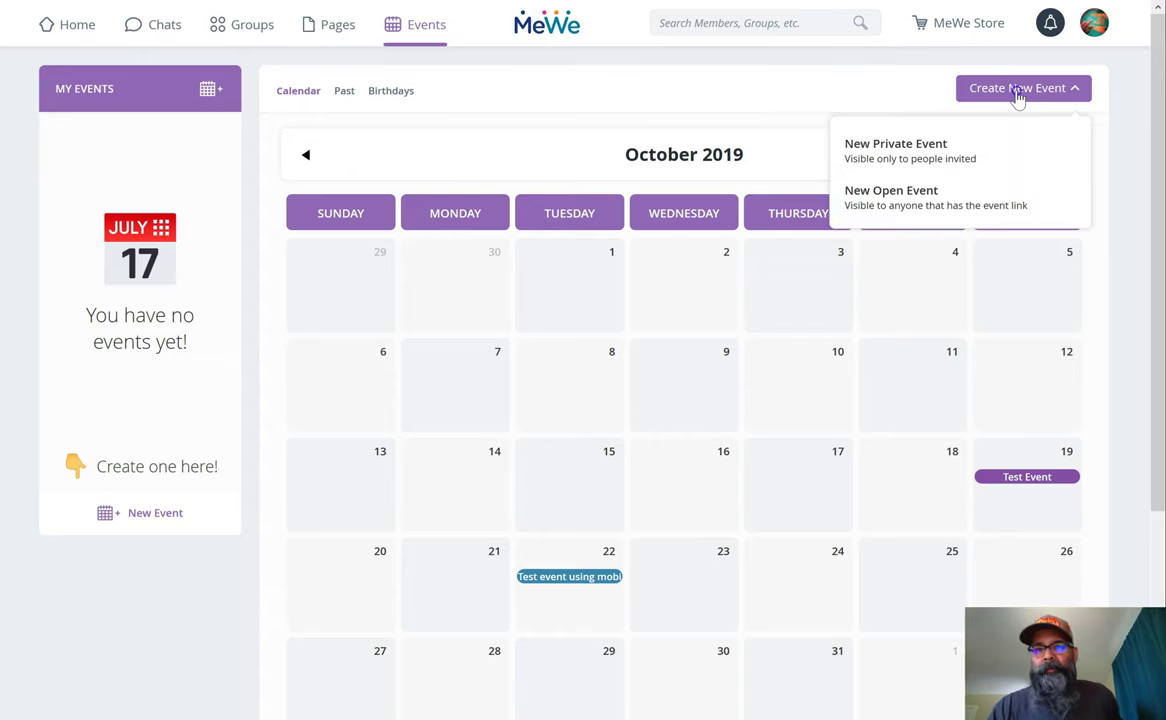
click(915, 193)
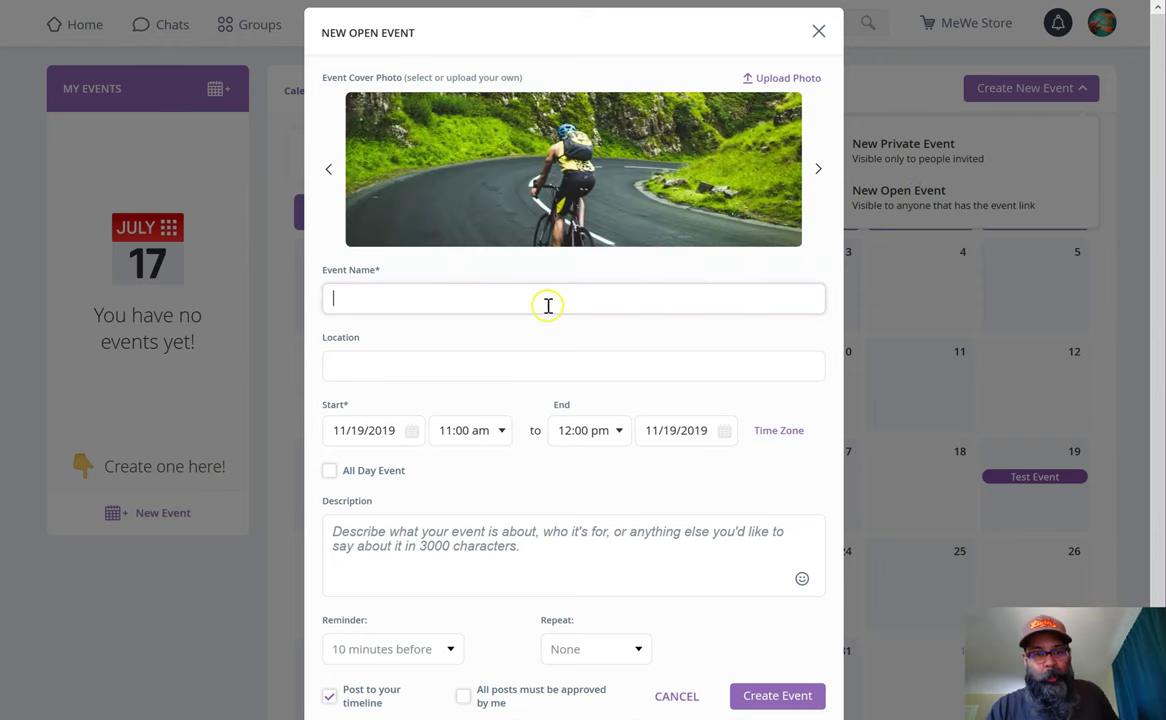
scroll(548, 305, down, 1)
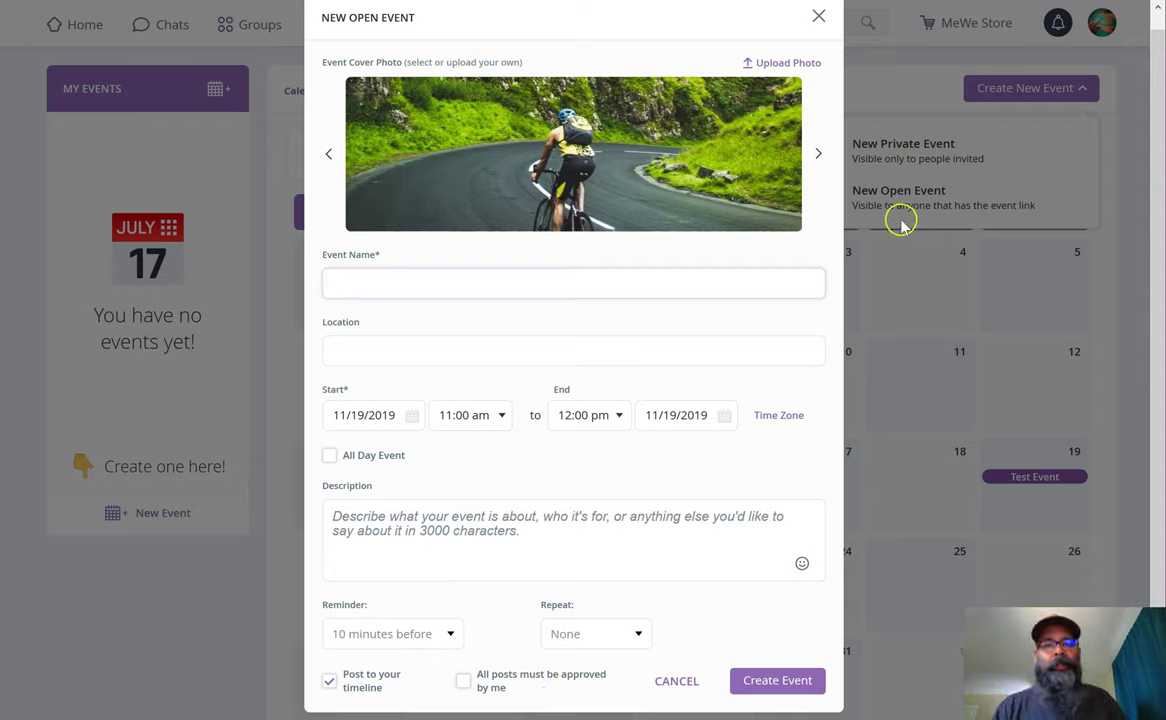
click(818, 16)
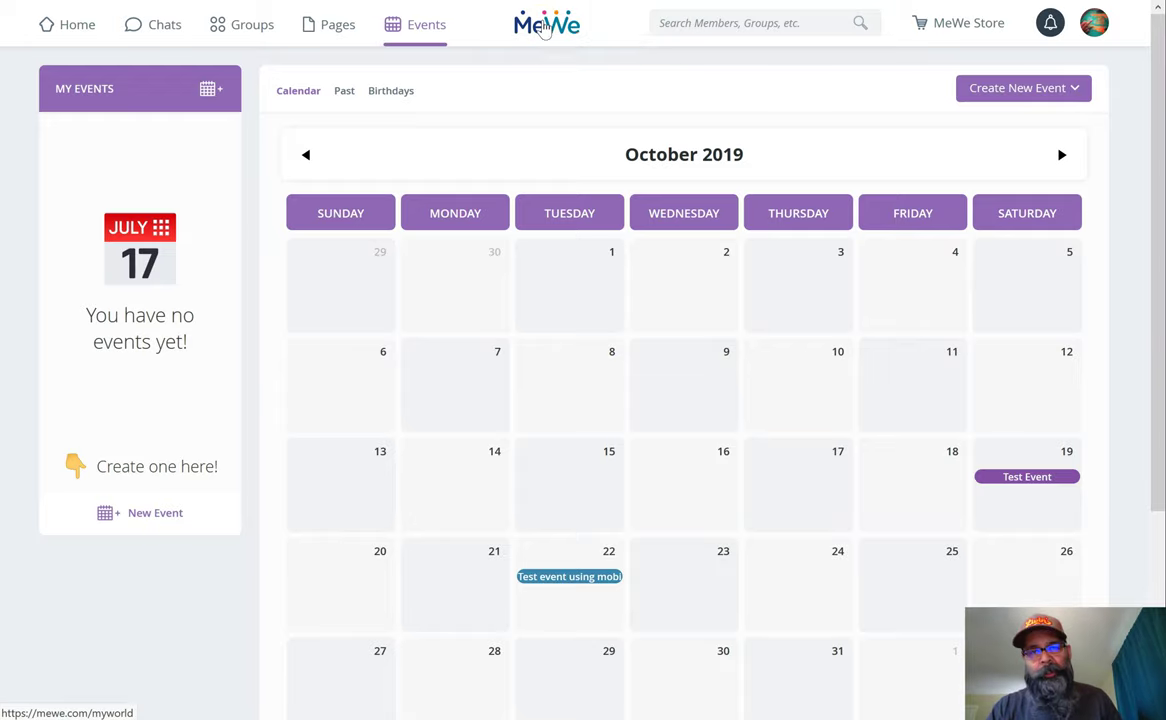
Search the site for the account holder's first name and review the results for members, groups, chats and posts
click(710, 21)
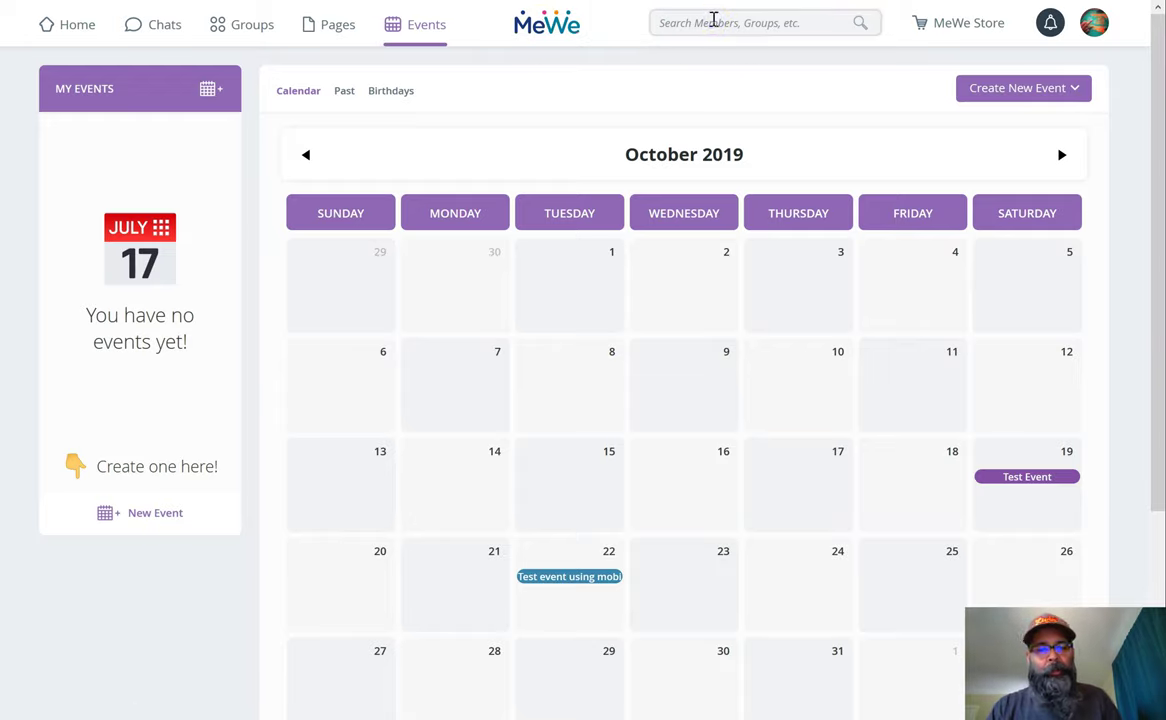
text(arp)
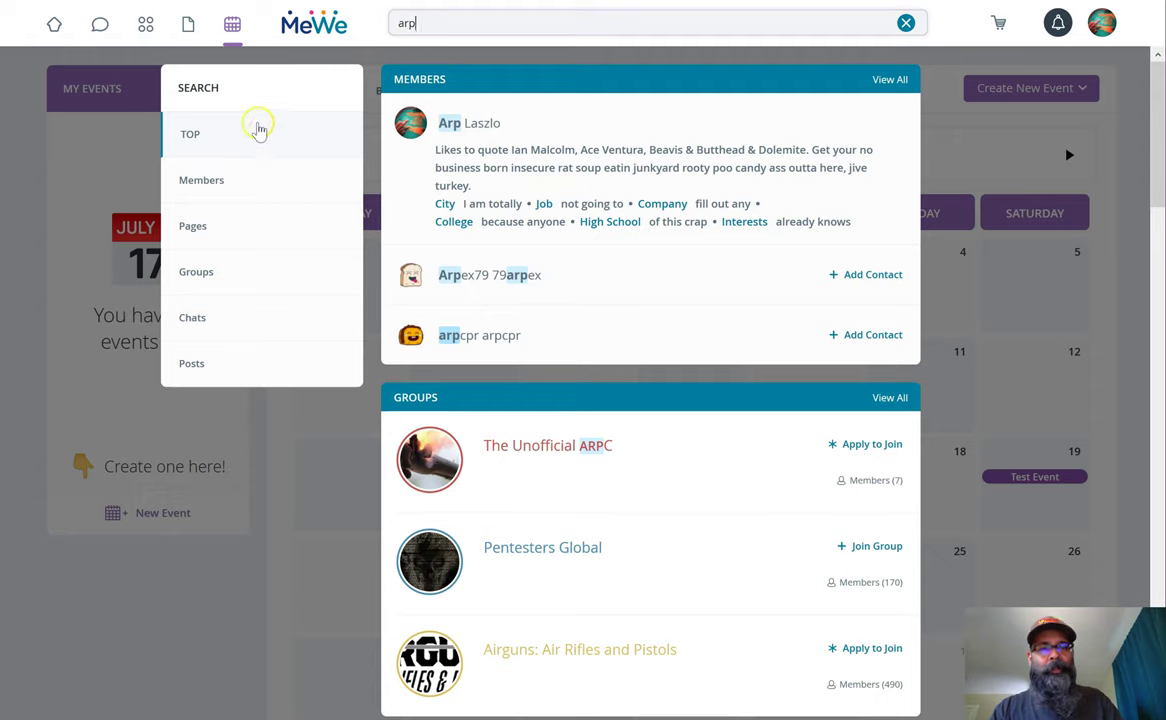
click(240, 179)
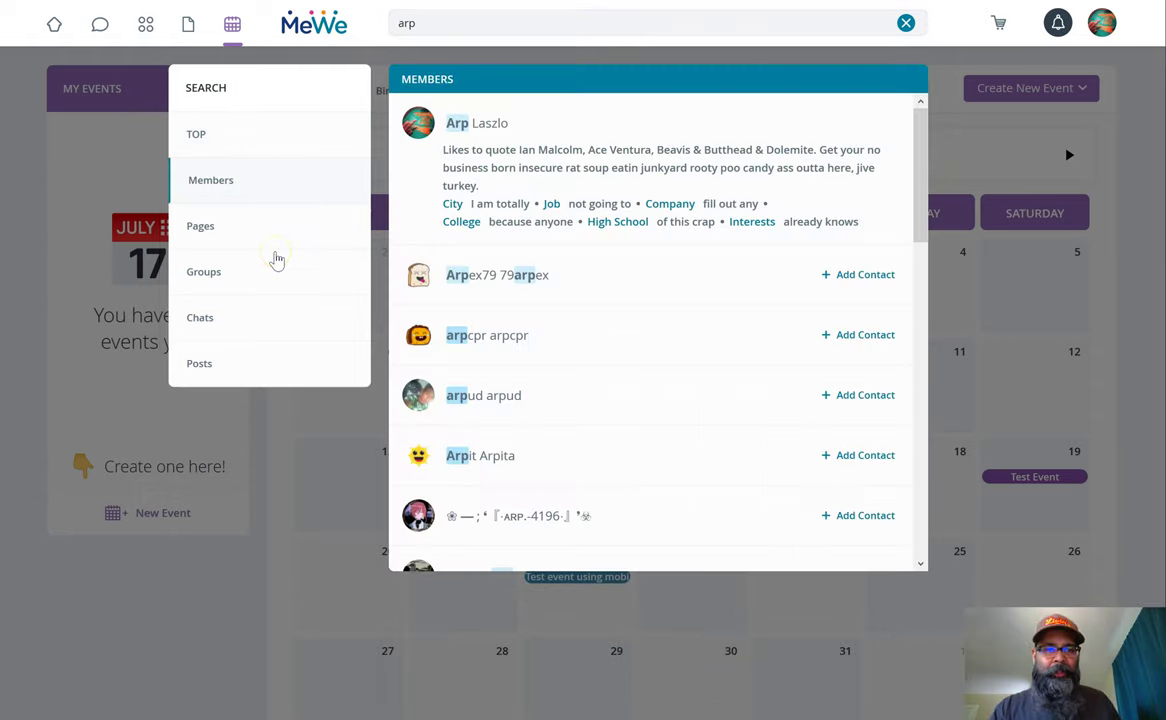
click(268, 291)
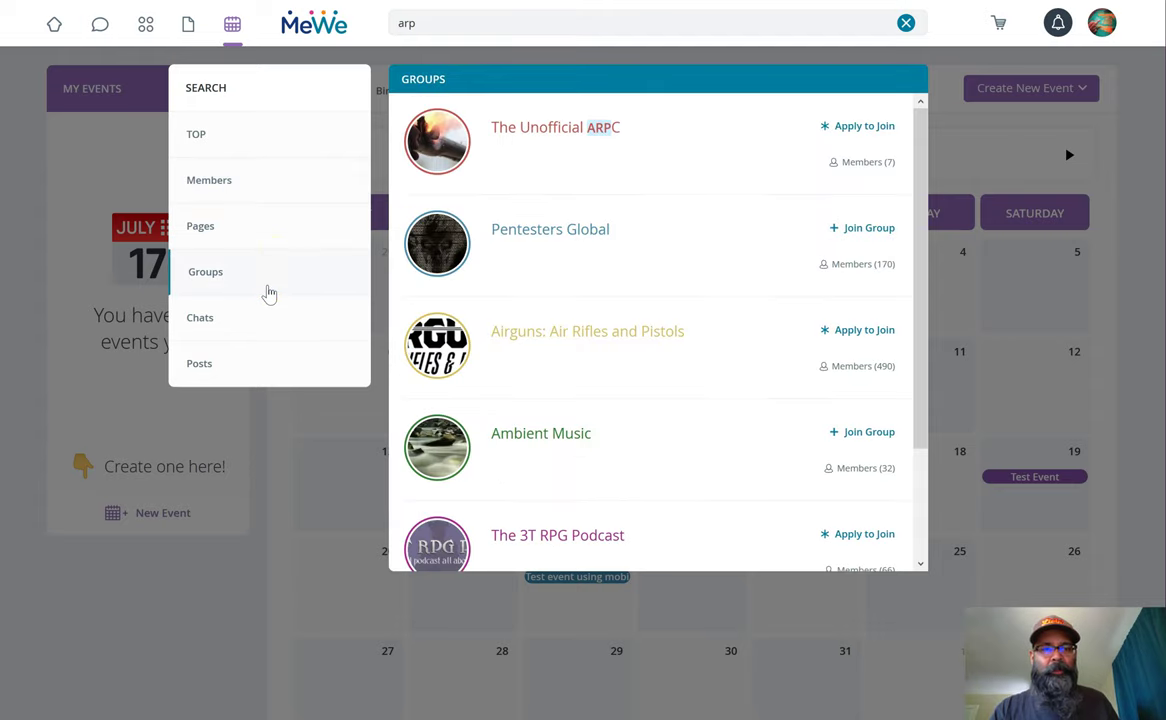
click(264, 325)
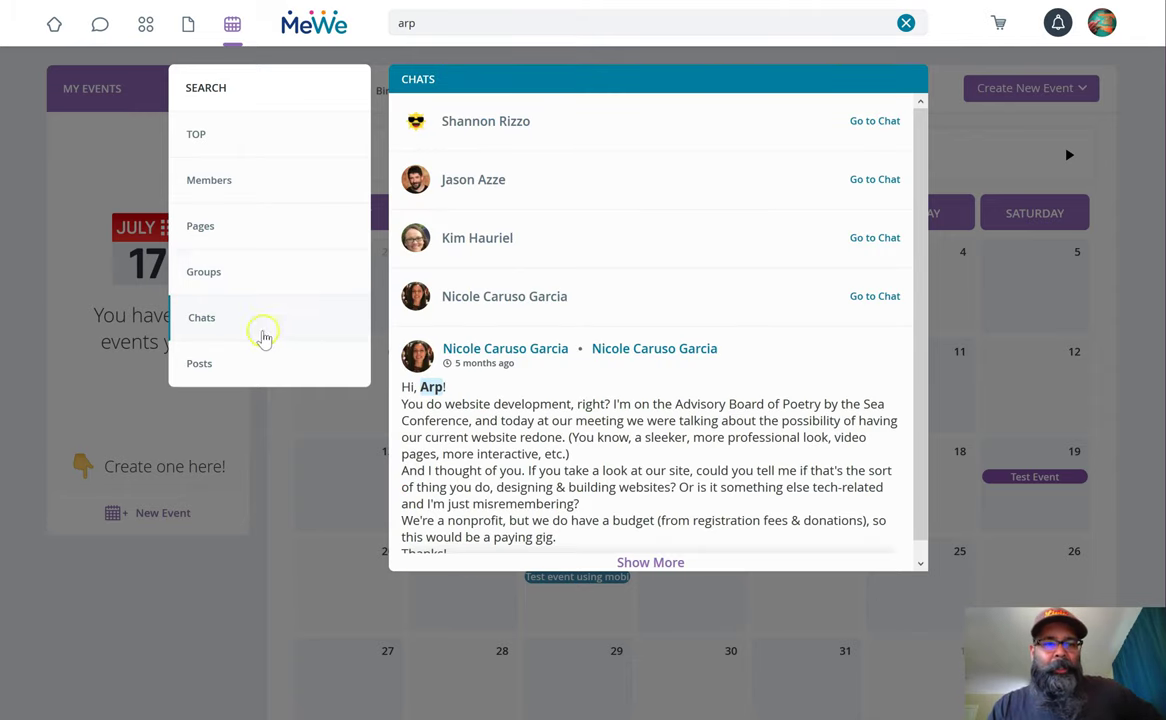
click(259, 364)
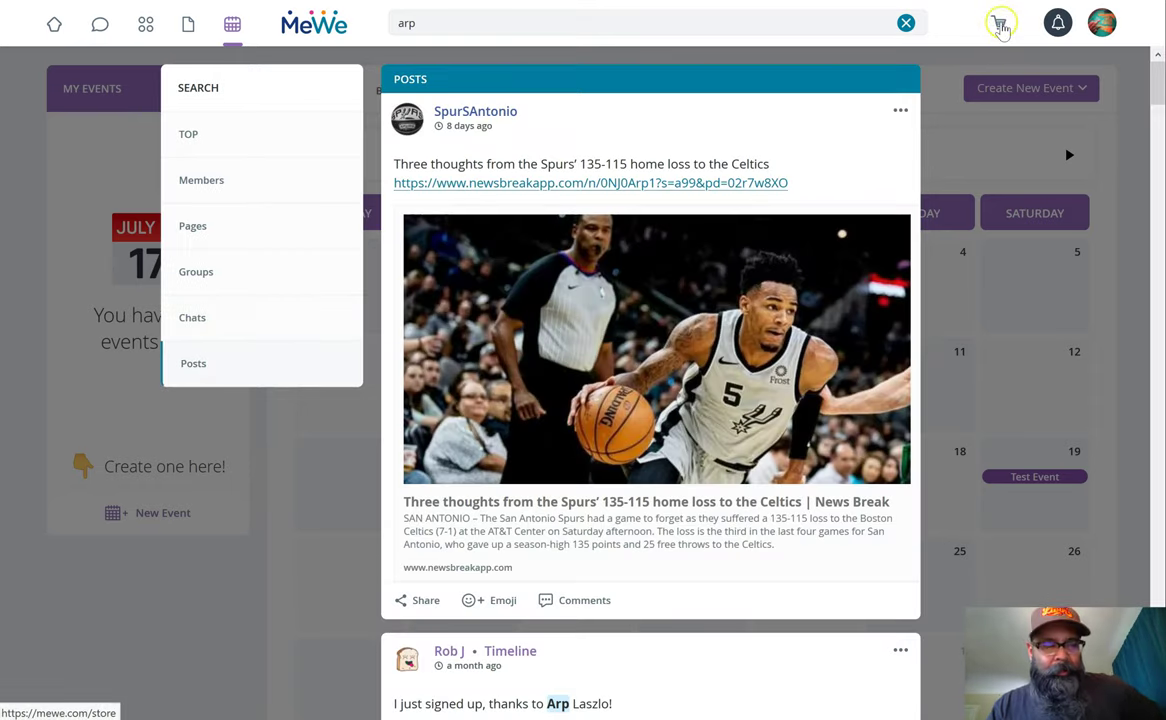
Open the MeWe Store, browse its featured stickers and show the Emoji category
click(1001, 28)
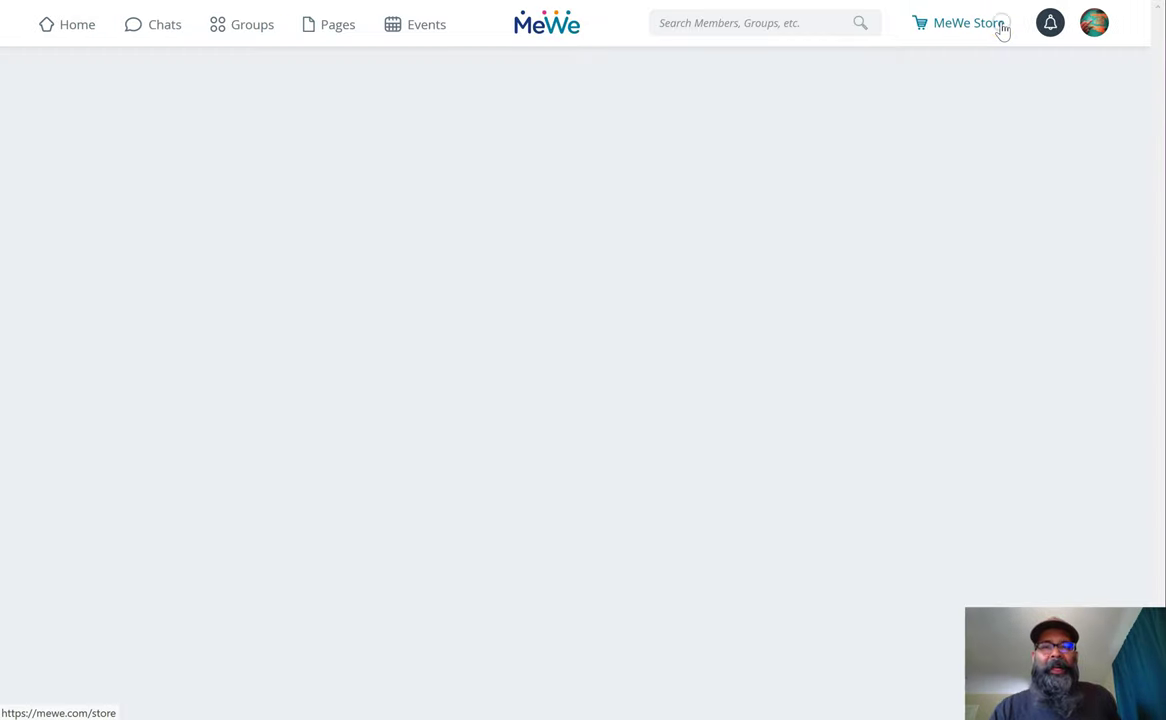
scroll(105, 380, down, 3)
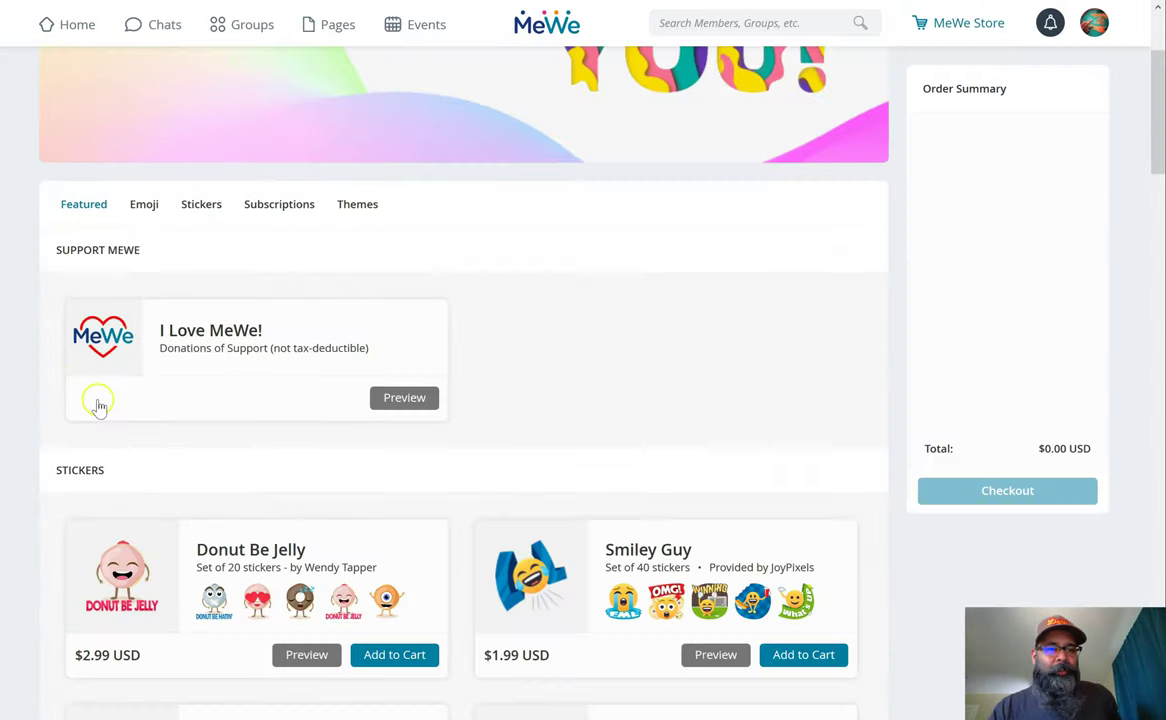
scroll(206, 323, down, 7)
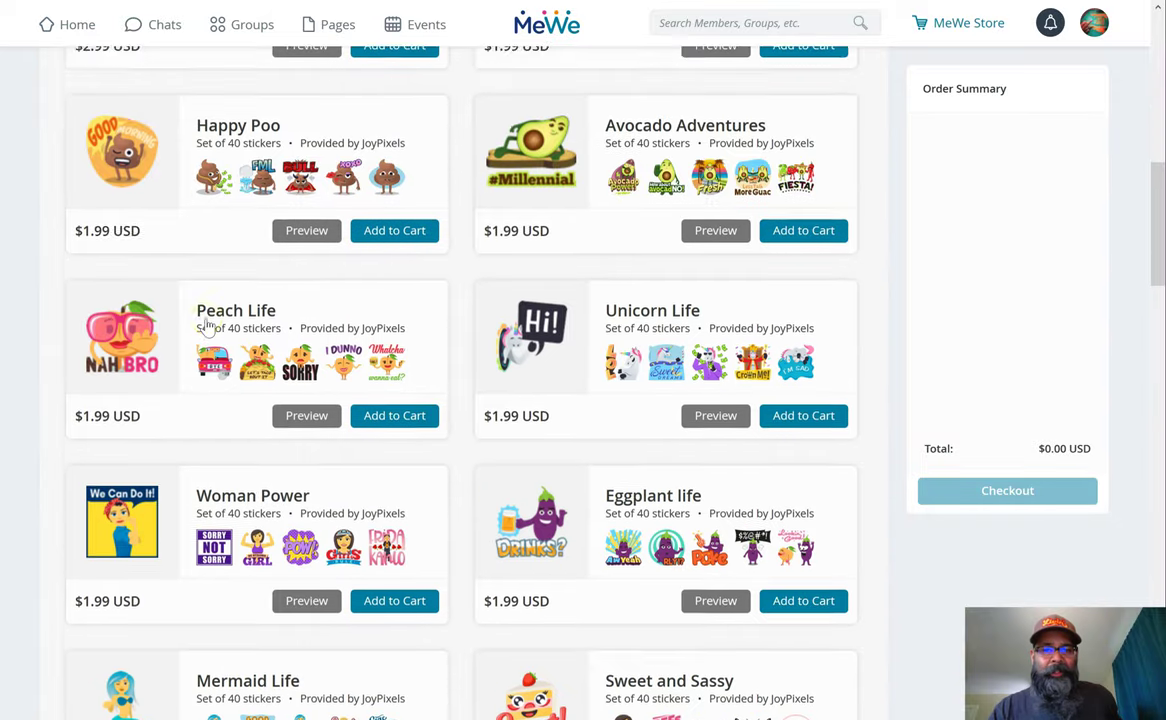
scroll(206, 323, up, 10)
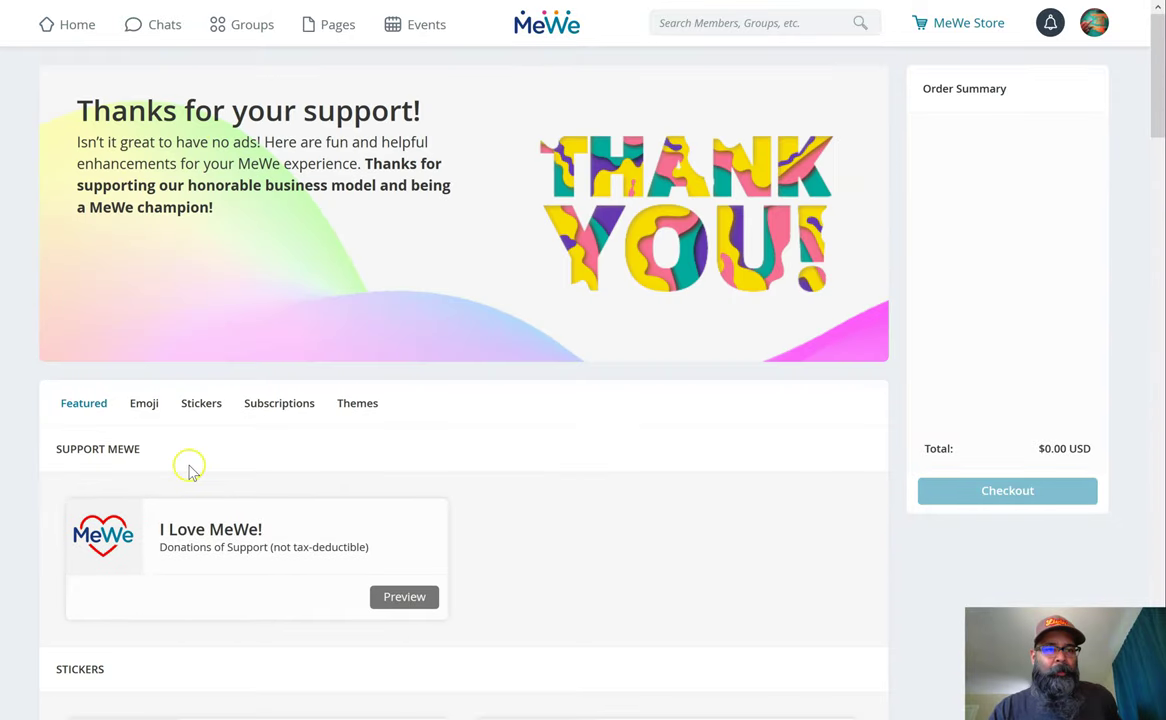
click(145, 403)
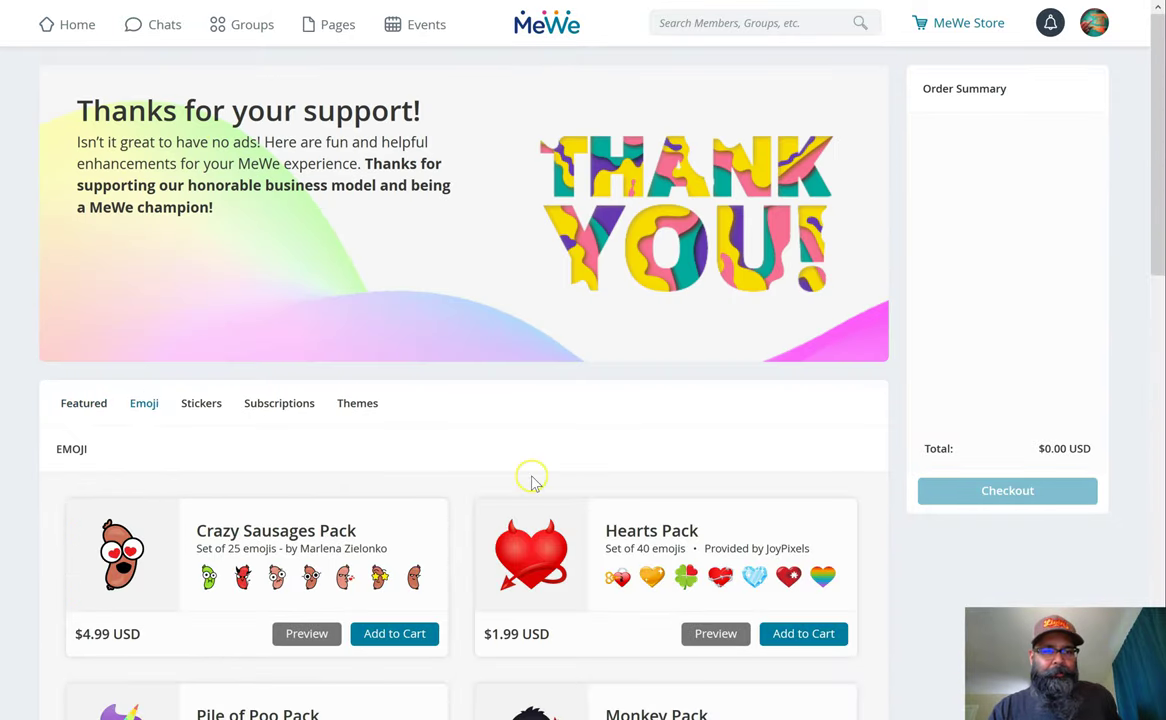
Browse the remaining emoji packs in the MeWe Store, followed by its Subscriptions and Themes categories
scroll(531, 476, down, 3)
click(290, 113)
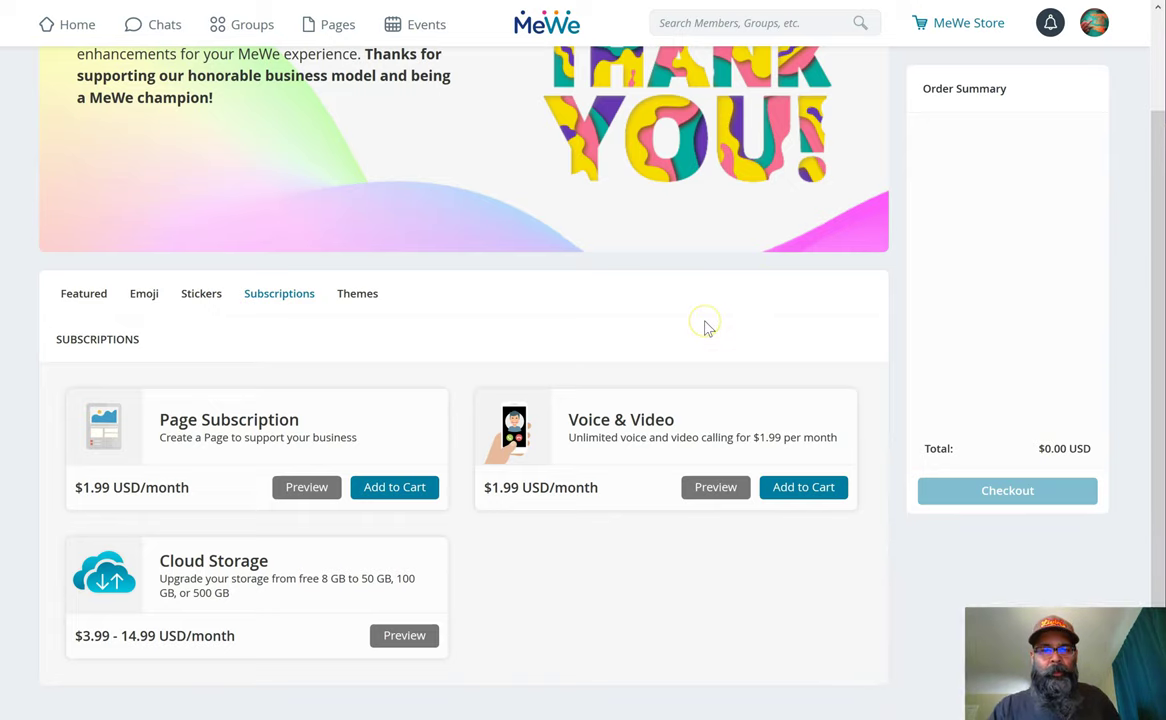
click(360, 294)
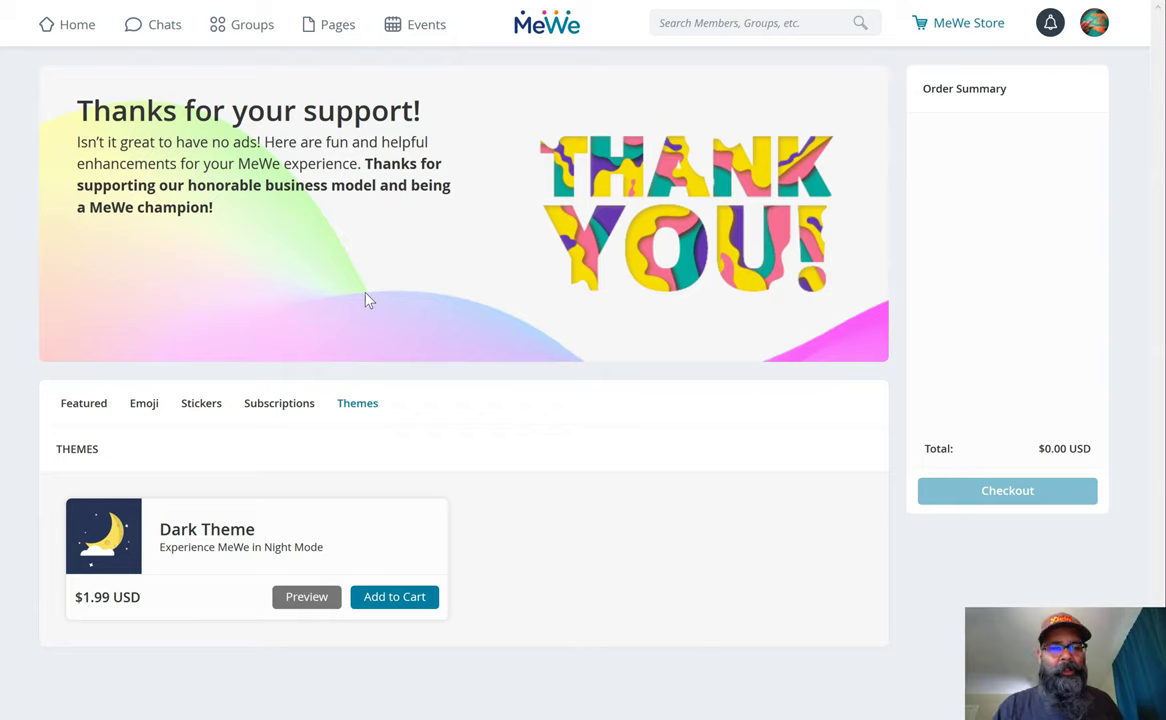
click(958, 30)
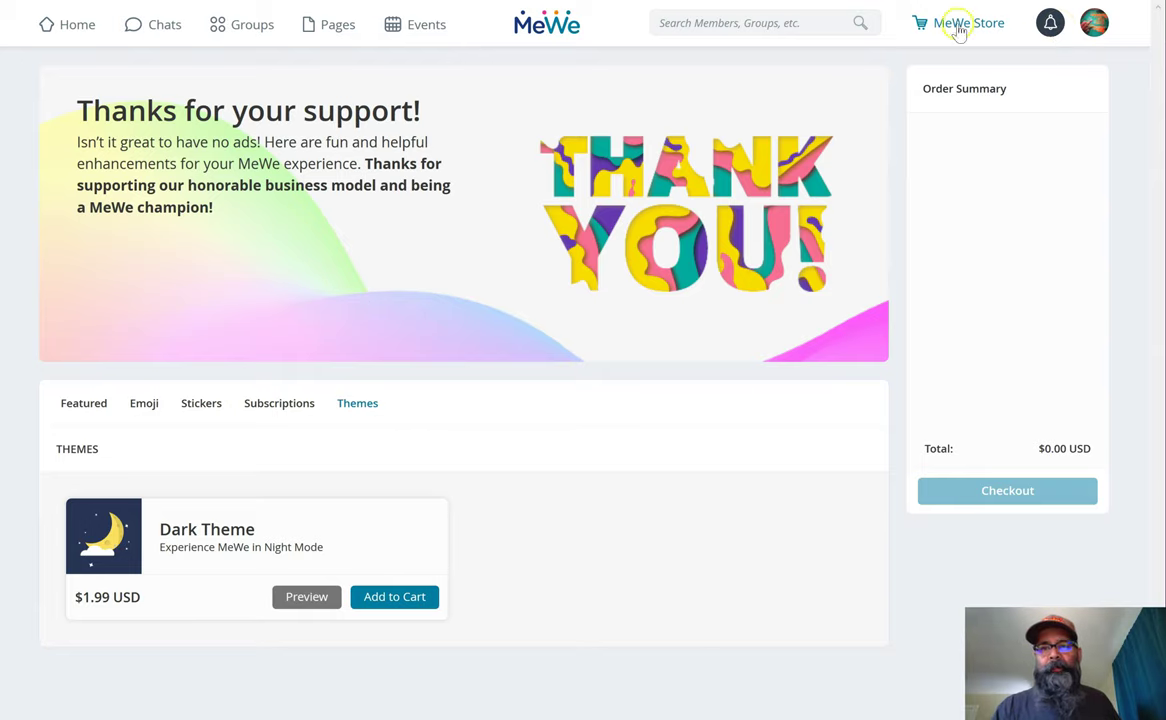
Check the notifications list, then show the account's own profile page
click(1051, 28)
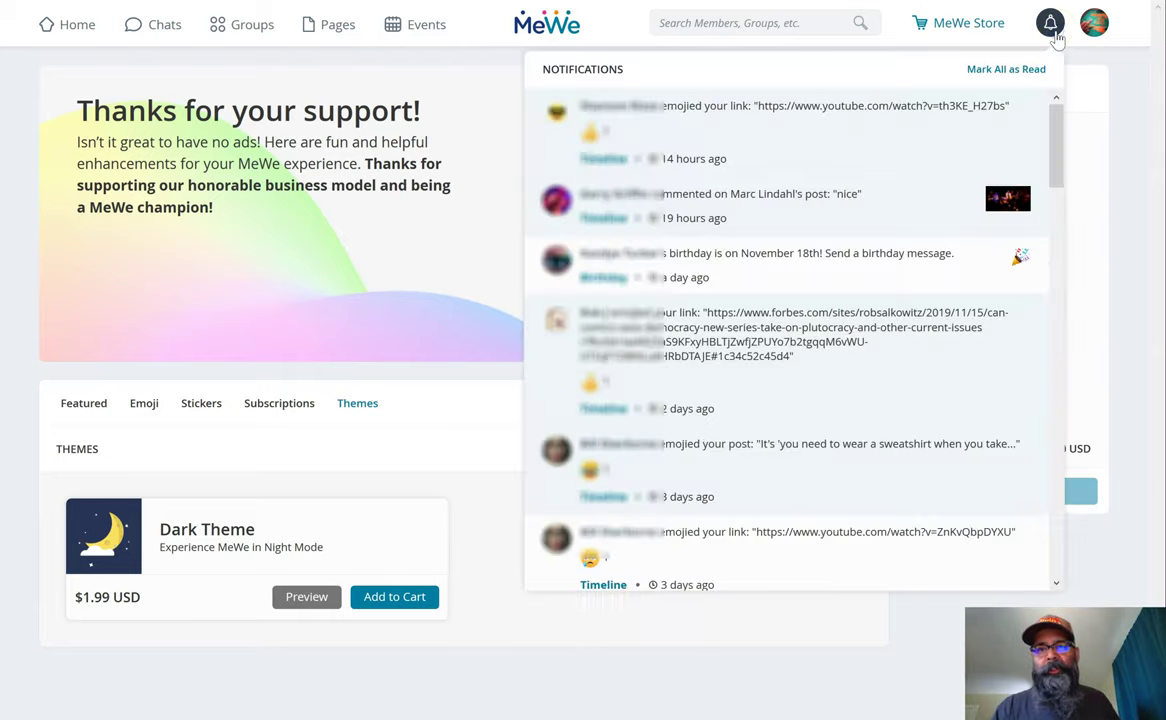
click(931, 298)
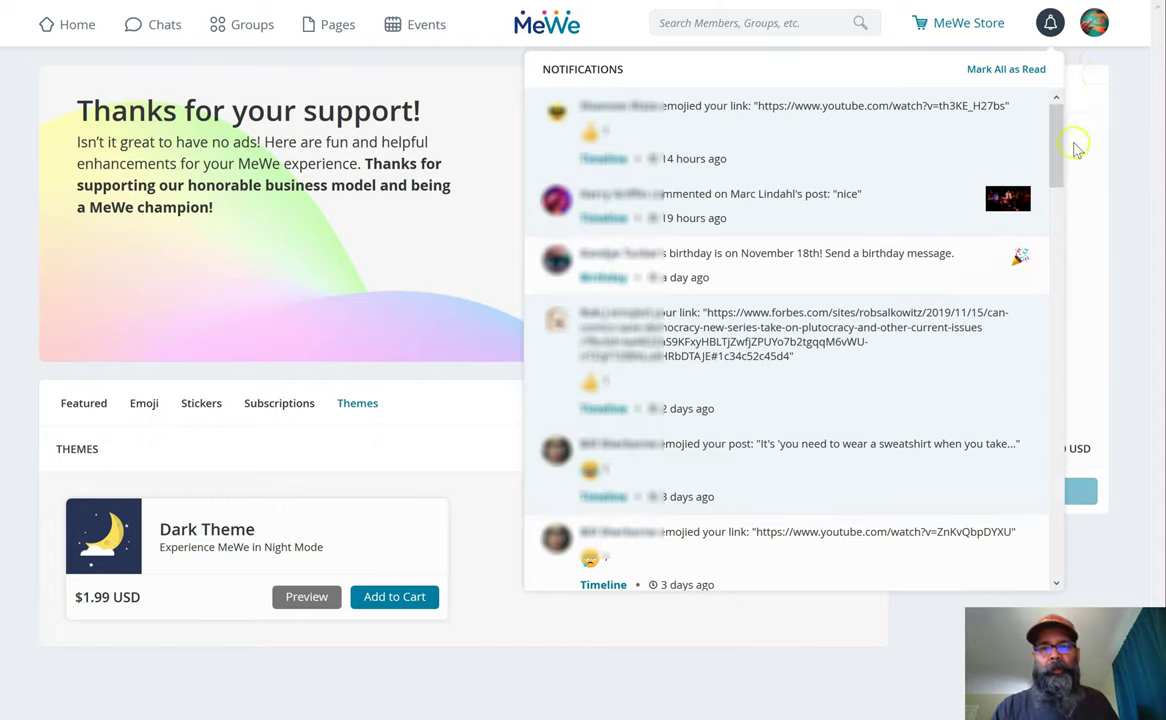
click(1092, 26)
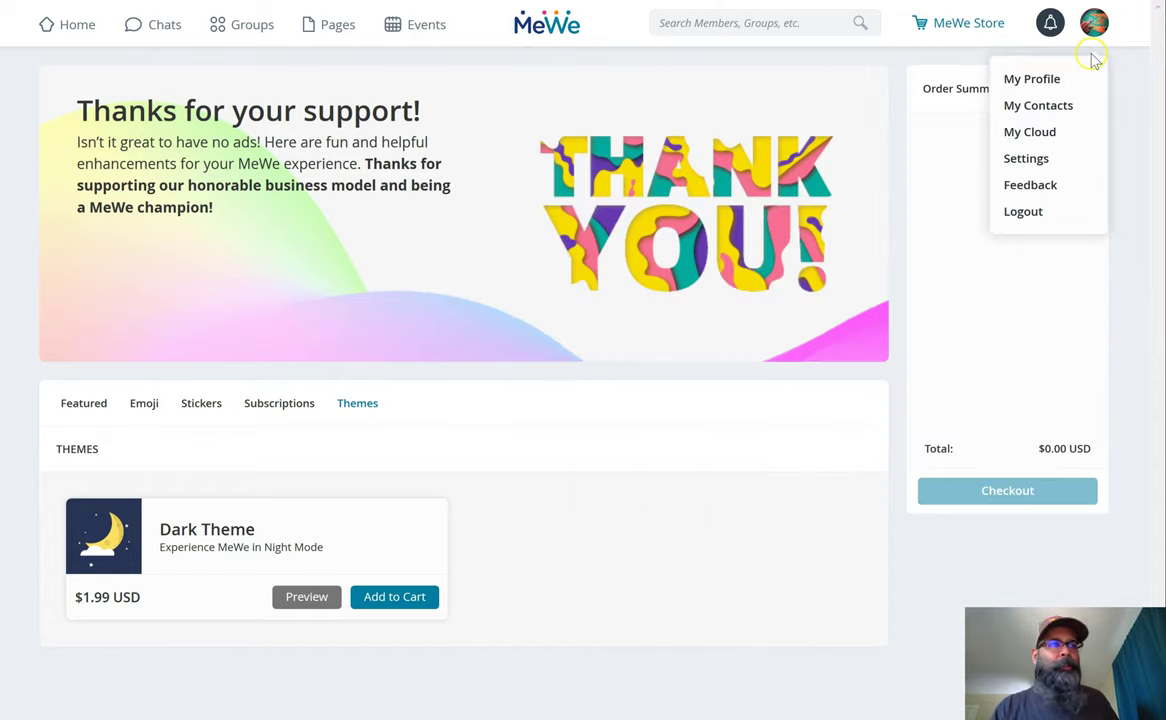
click(1040, 82)
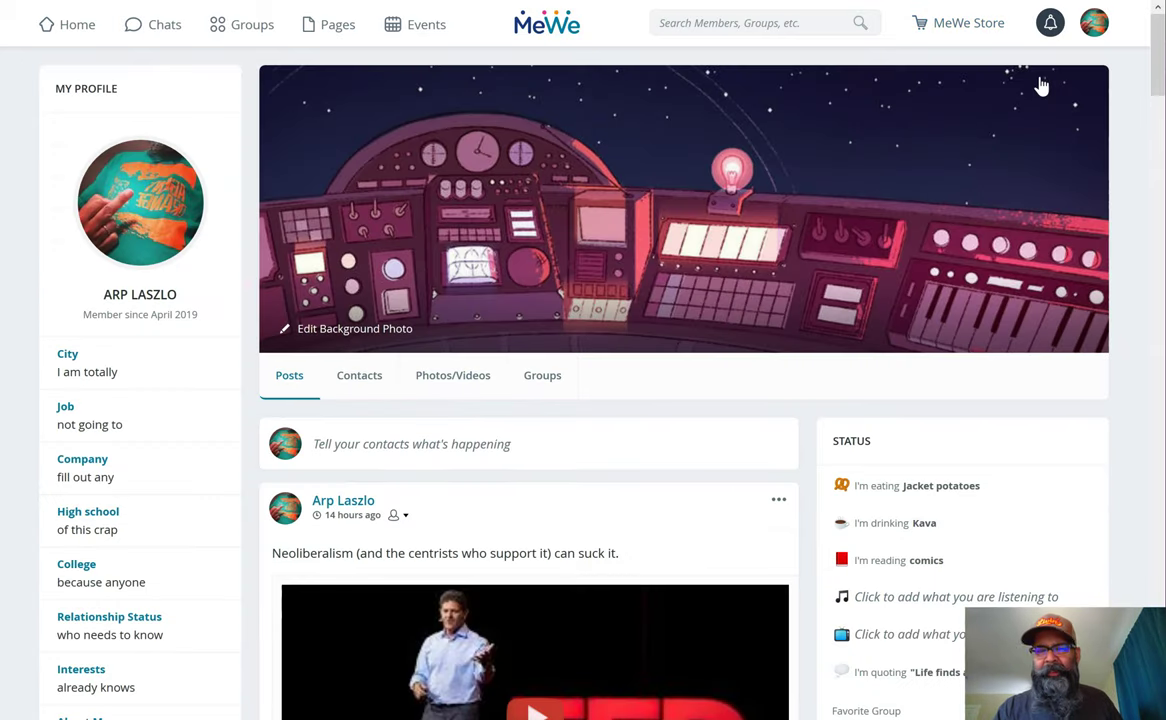
Show My Cloud and review its storage usage and the photostream of pictures and videos
click(1095, 30)
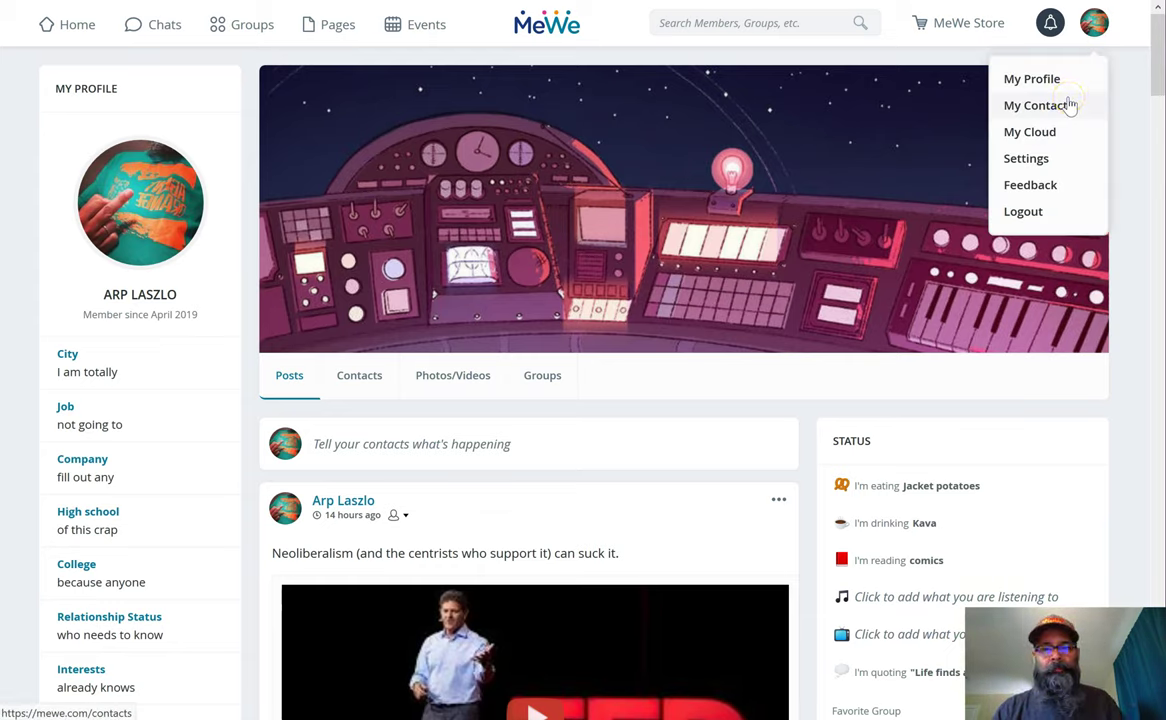
click(1041, 130)
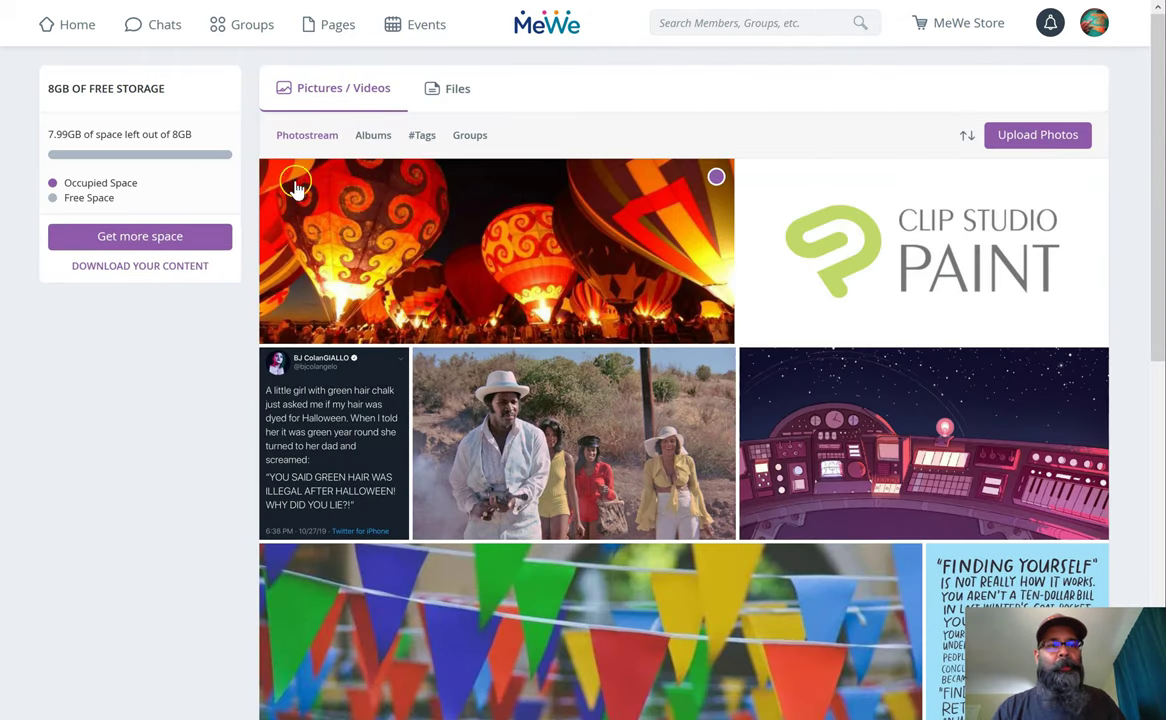
click(126, 183)
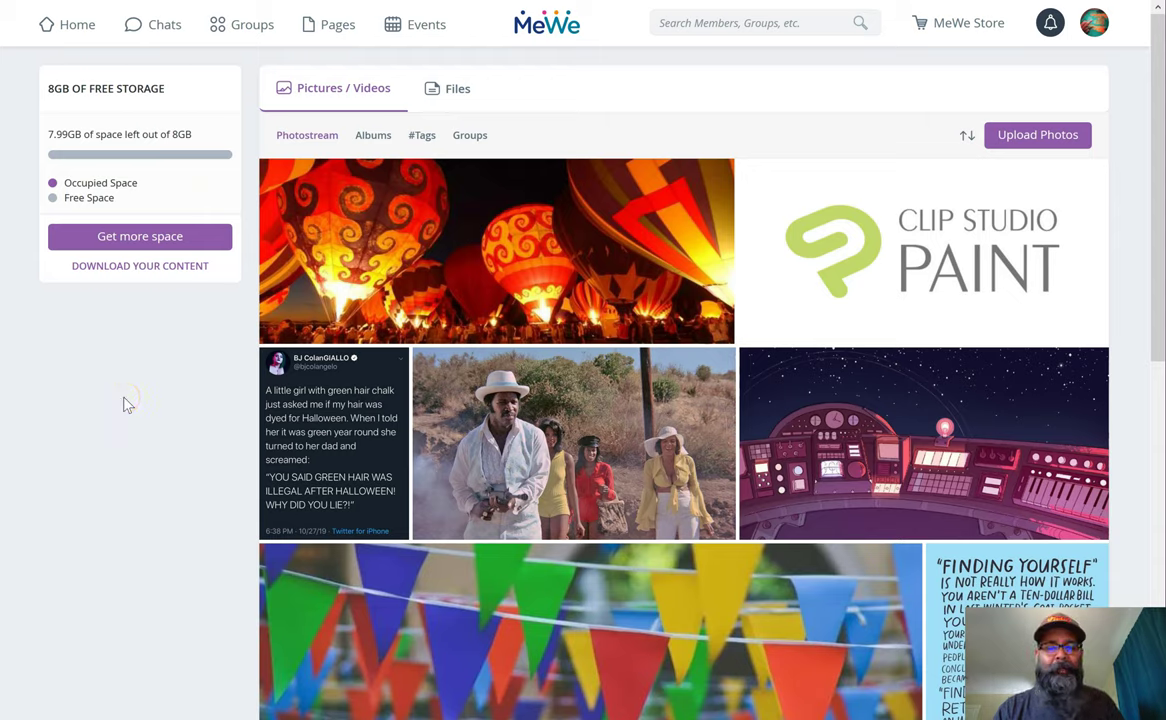
click(109, 540)
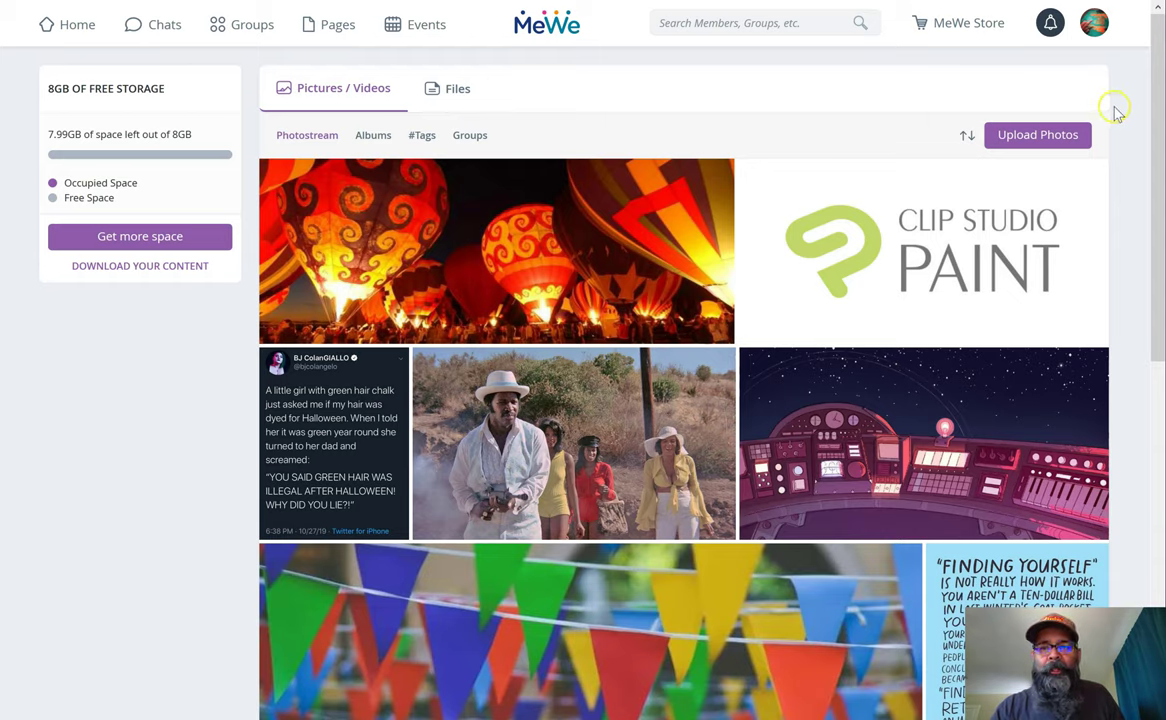
Go to the account settings and review the My Account and Subscription & Purchases sections
click(1094, 22)
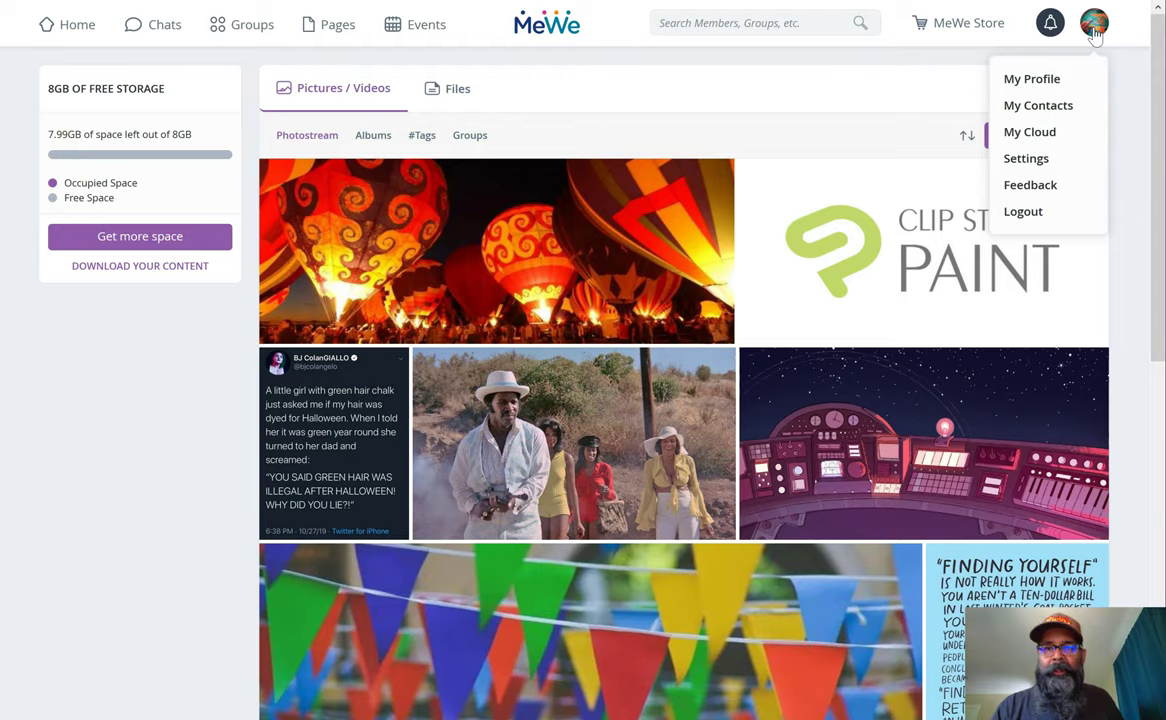
click(1030, 160)
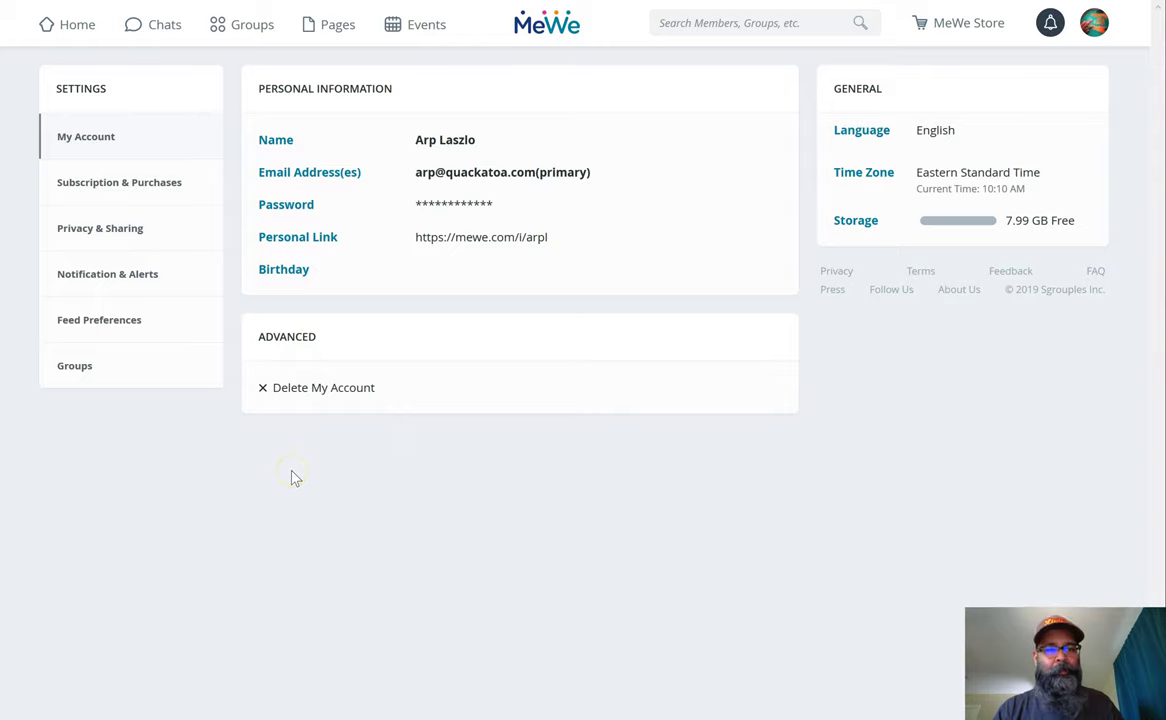
click(130, 186)
Review the Privacy & Sharing settings, from MeWe search and contact requests through the photo download options
click(180, 236)
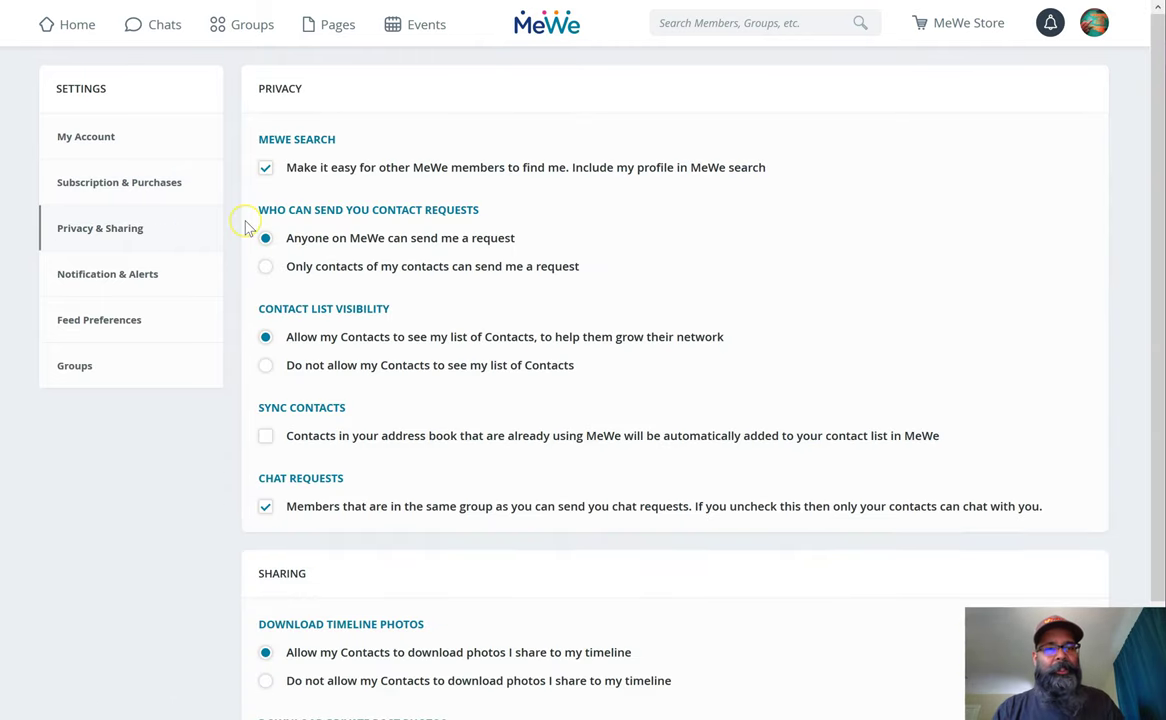
scroll(245, 229, down, 2)
scroll(245, 229, up, 2)
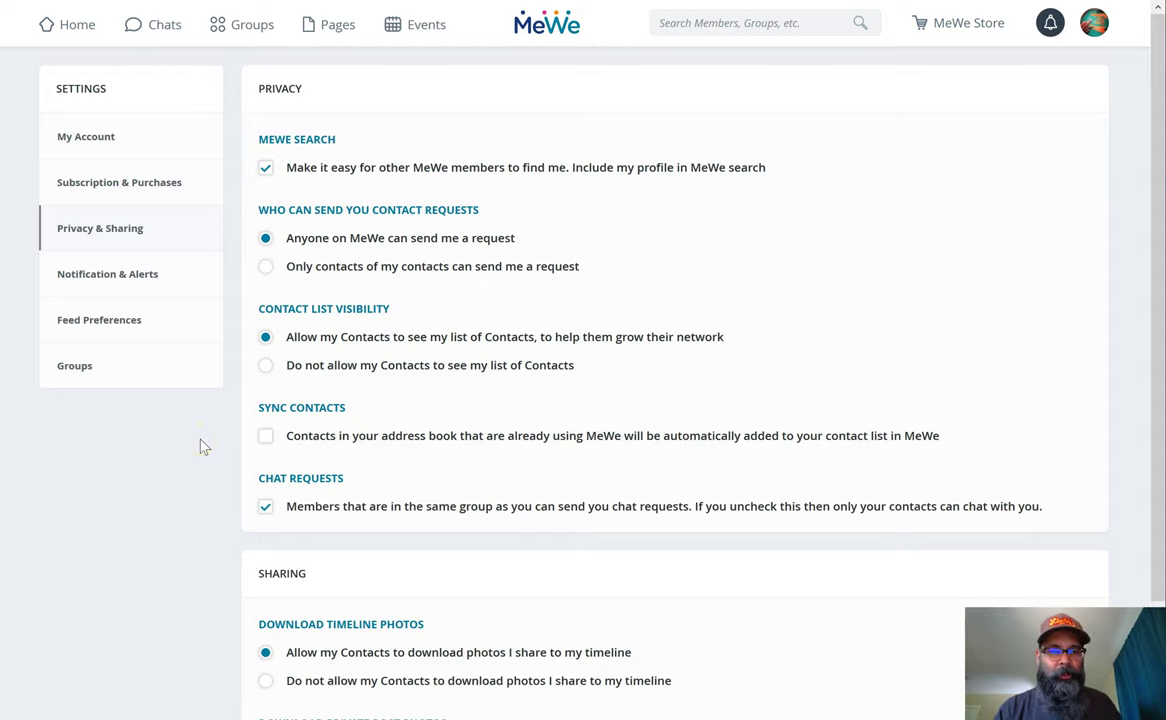
scroll(216, 440, down, 1)
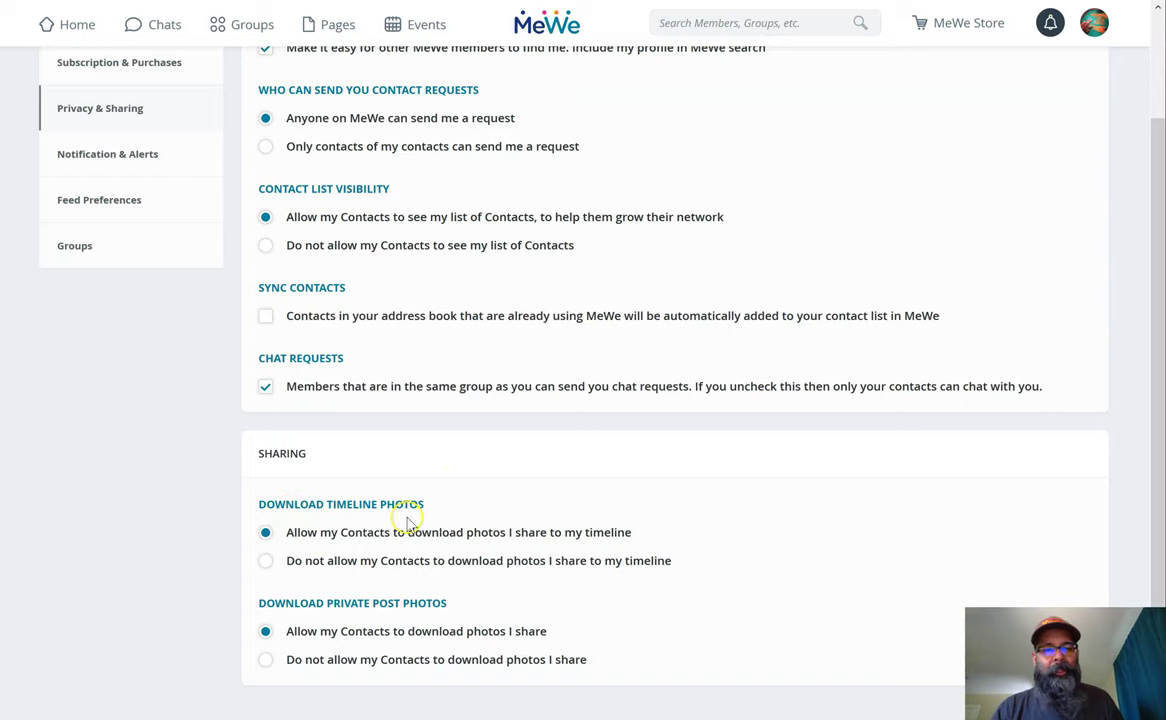
scroll(192, 433, up, 1)
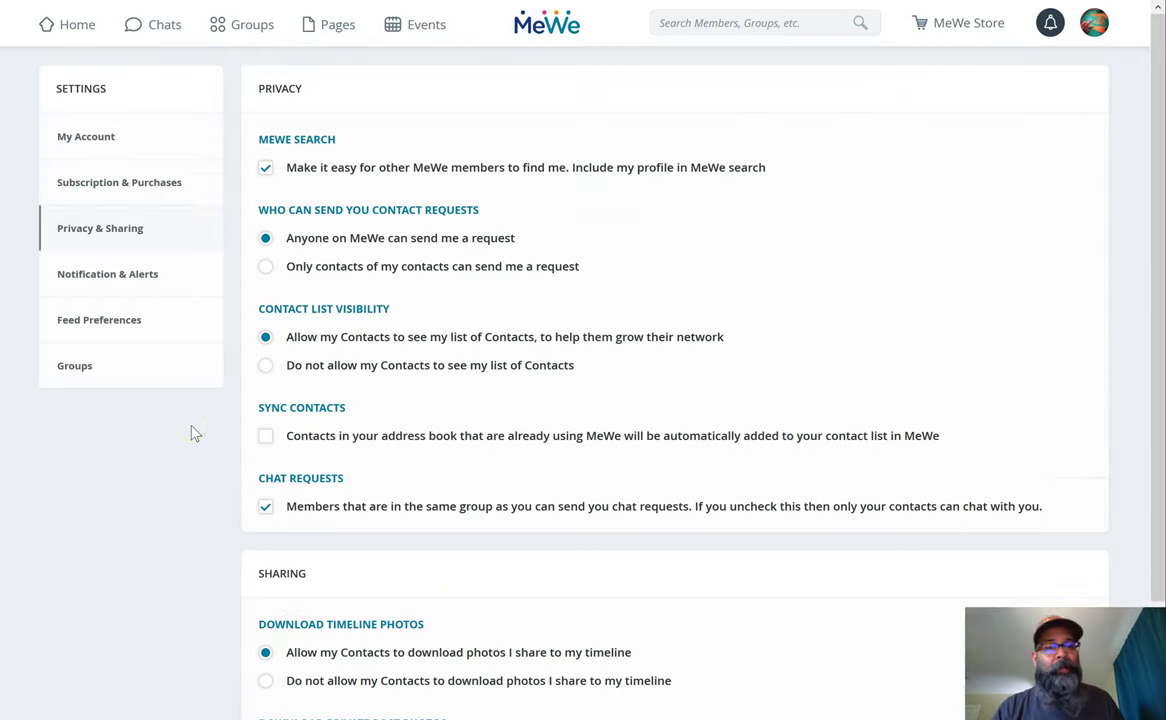
Review the Notification & Alerts settings for desktop, email and timeline notifications
click(170, 270)
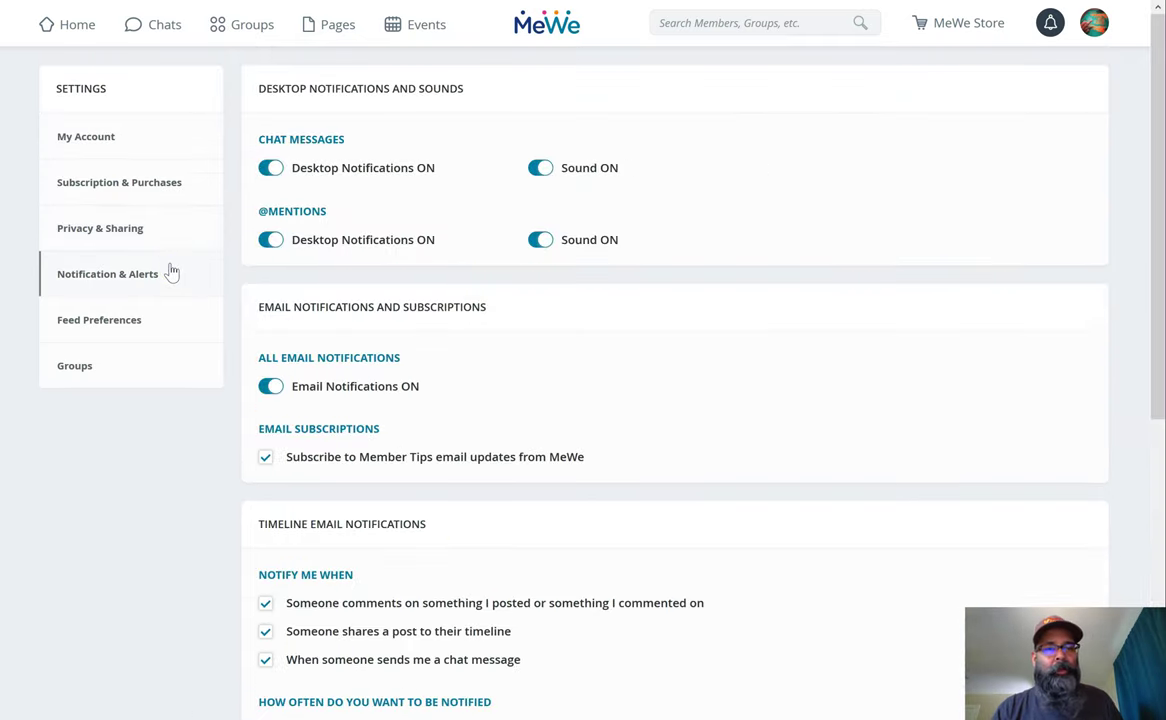
scroll(541, 364, down, 5)
scroll(541, 364, up, 5)
scroll(541, 367, up, 1)
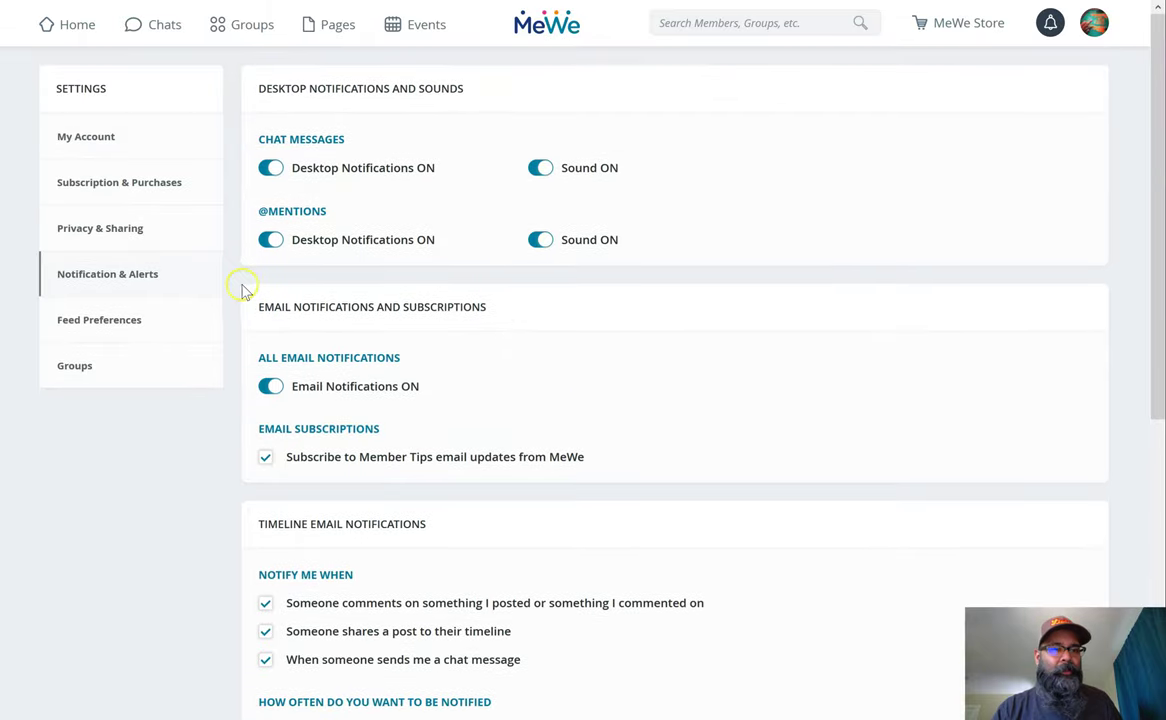
Review the Feed Preferences for the feed order of the home feed, private posts, groups and pages
click(189, 314)
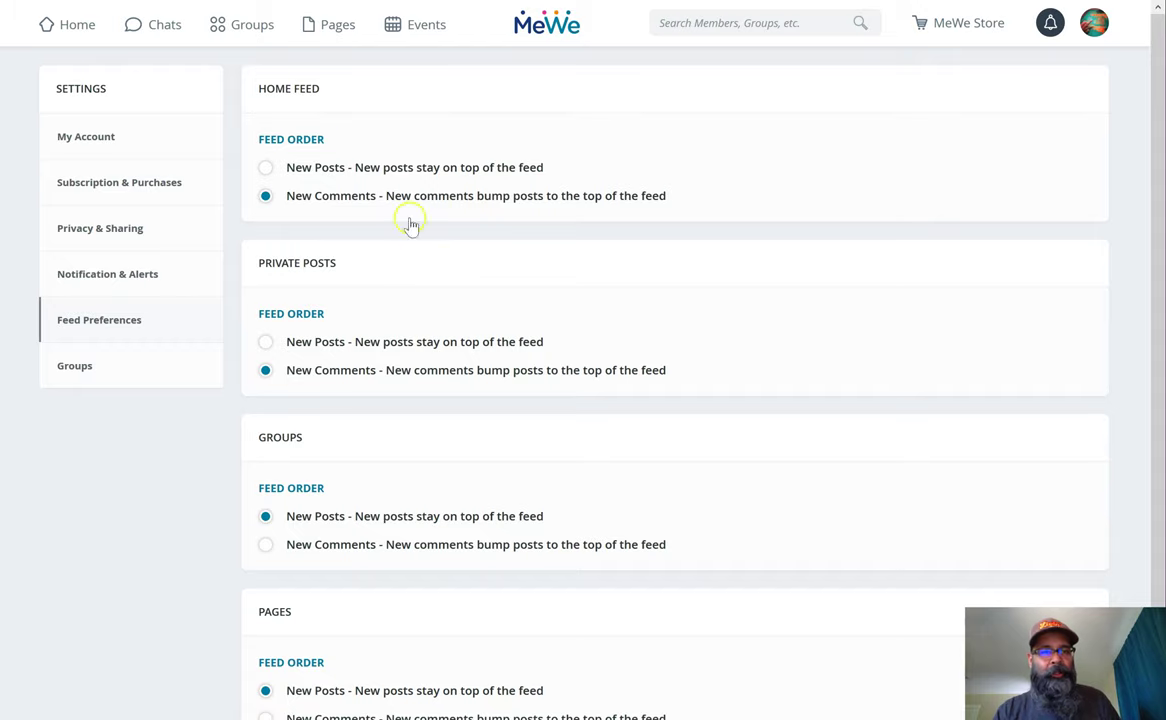
scroll(396, 350, down, 1)
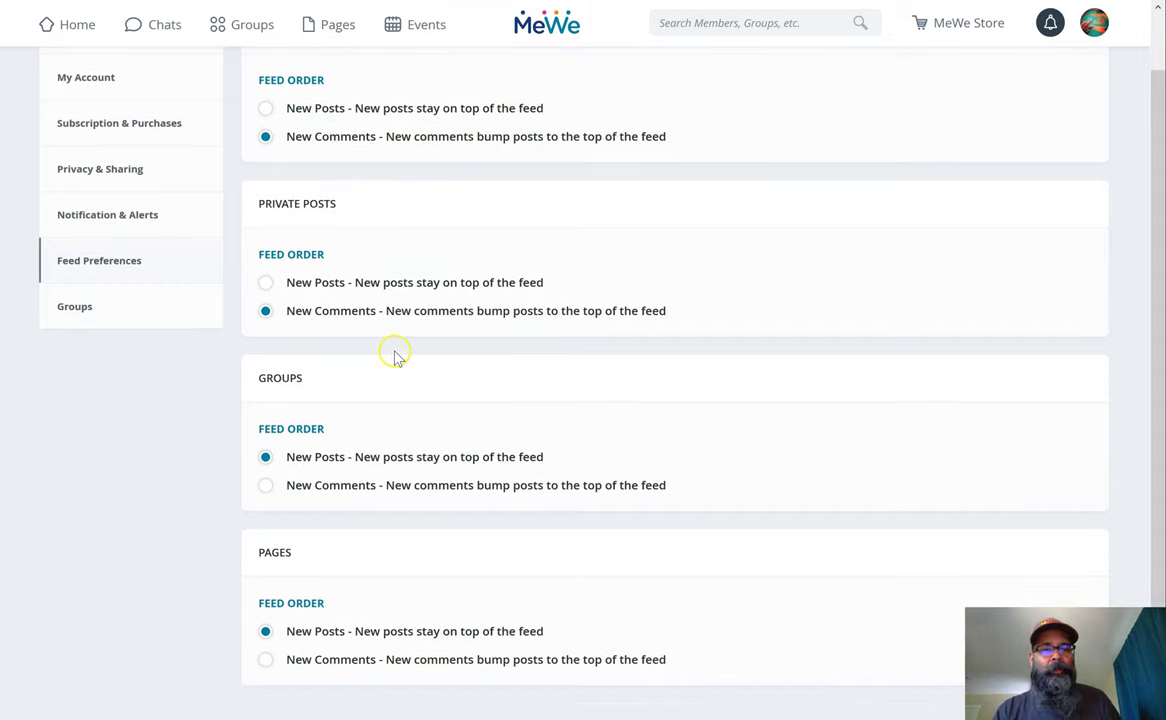
scroll(195, 568, up, 1)
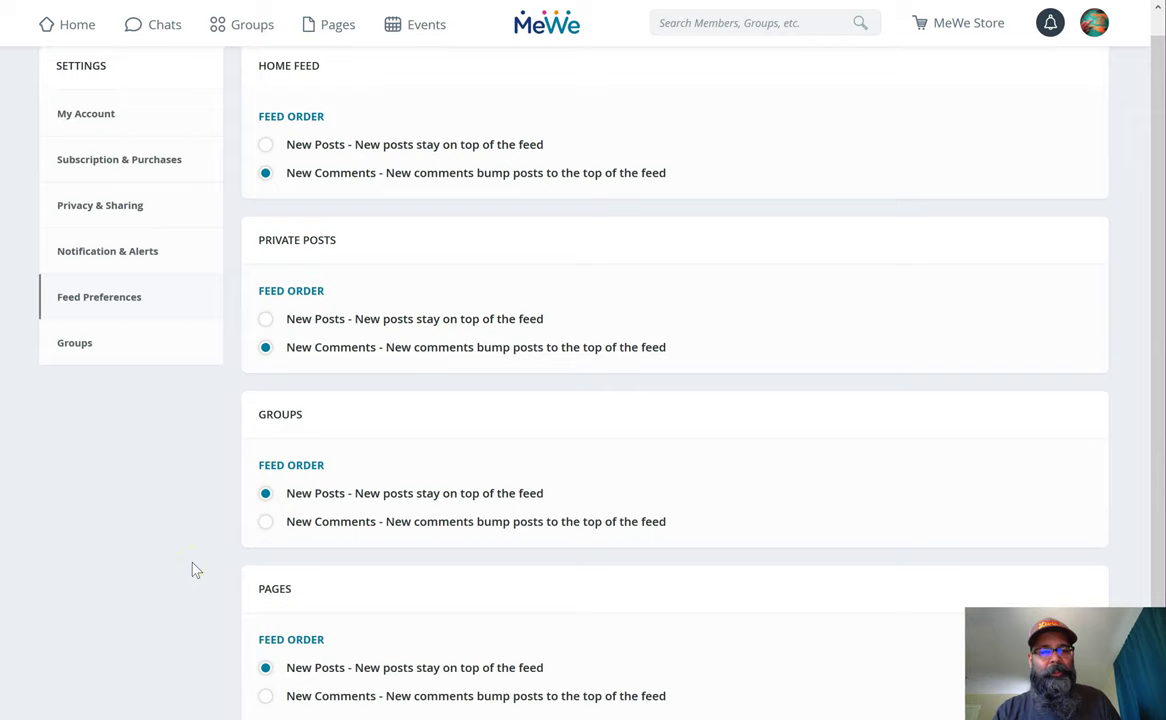
scroll(194, 568, down, 1)
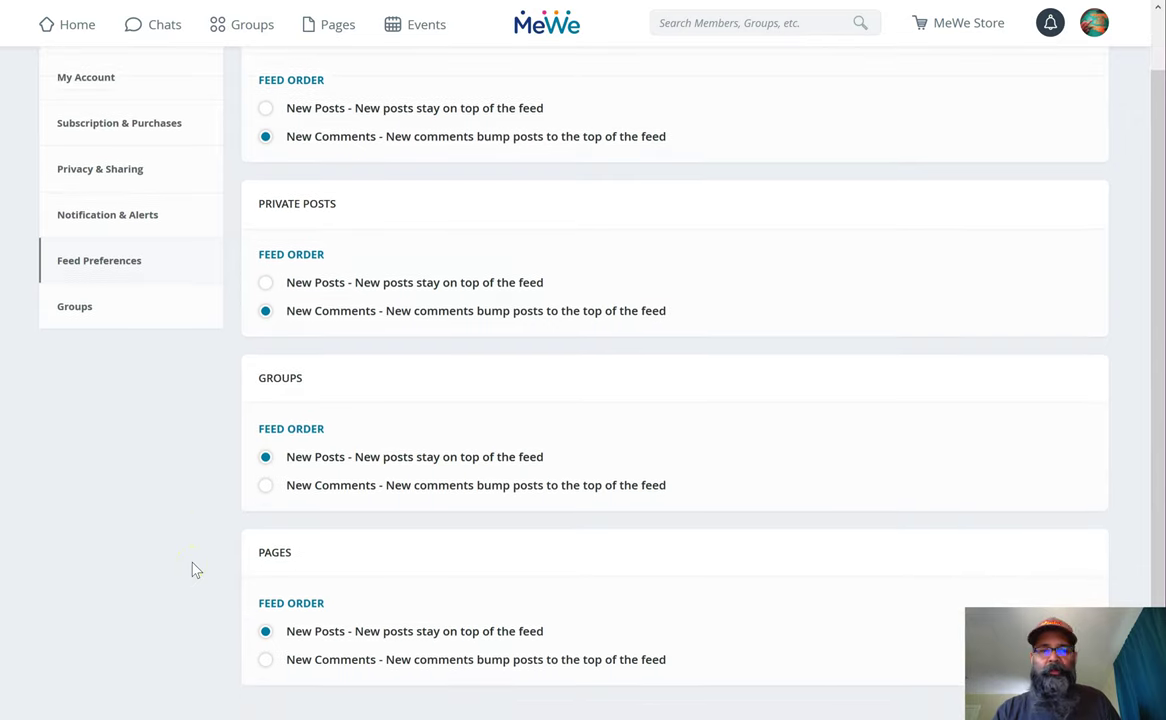
Review the alert and chat settings for each joined group, then log out of the account
click(123, 311)
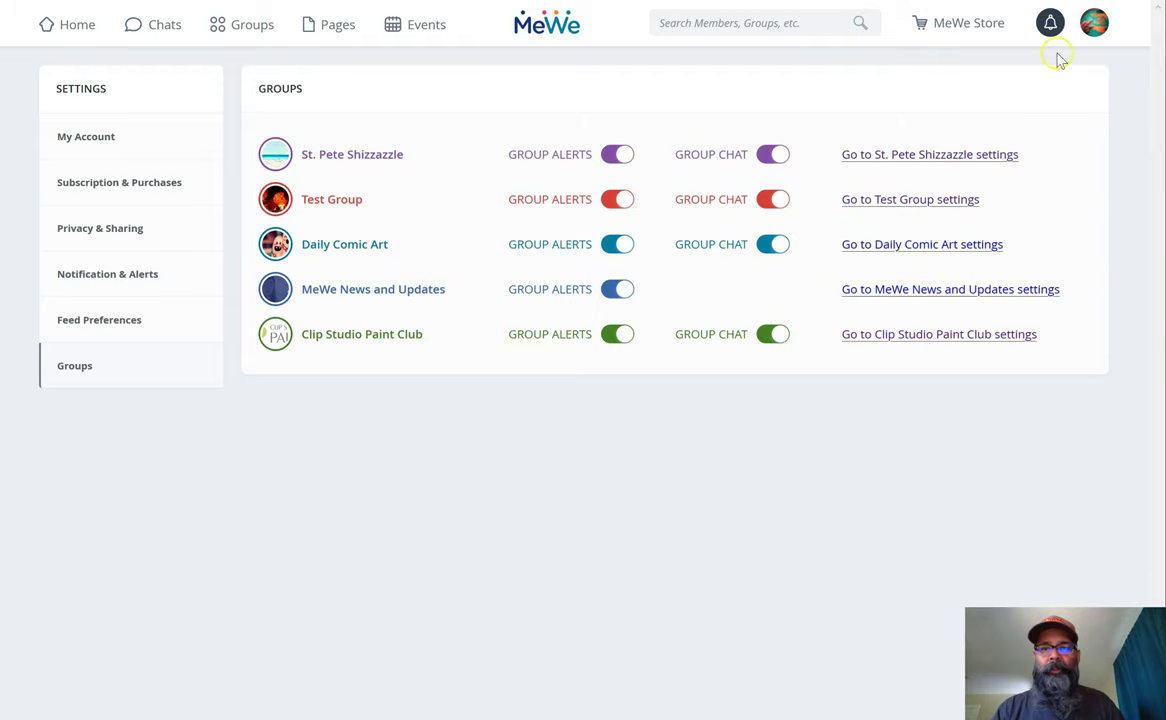
click(1097, 24)
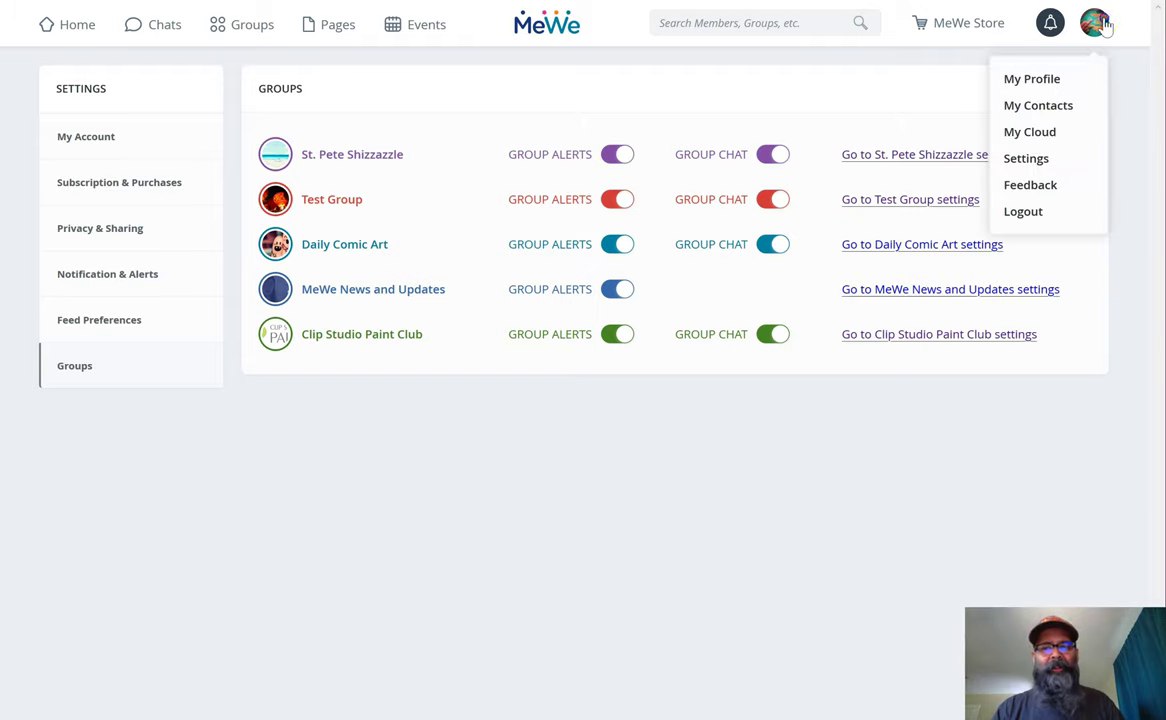
click(1030, 214)
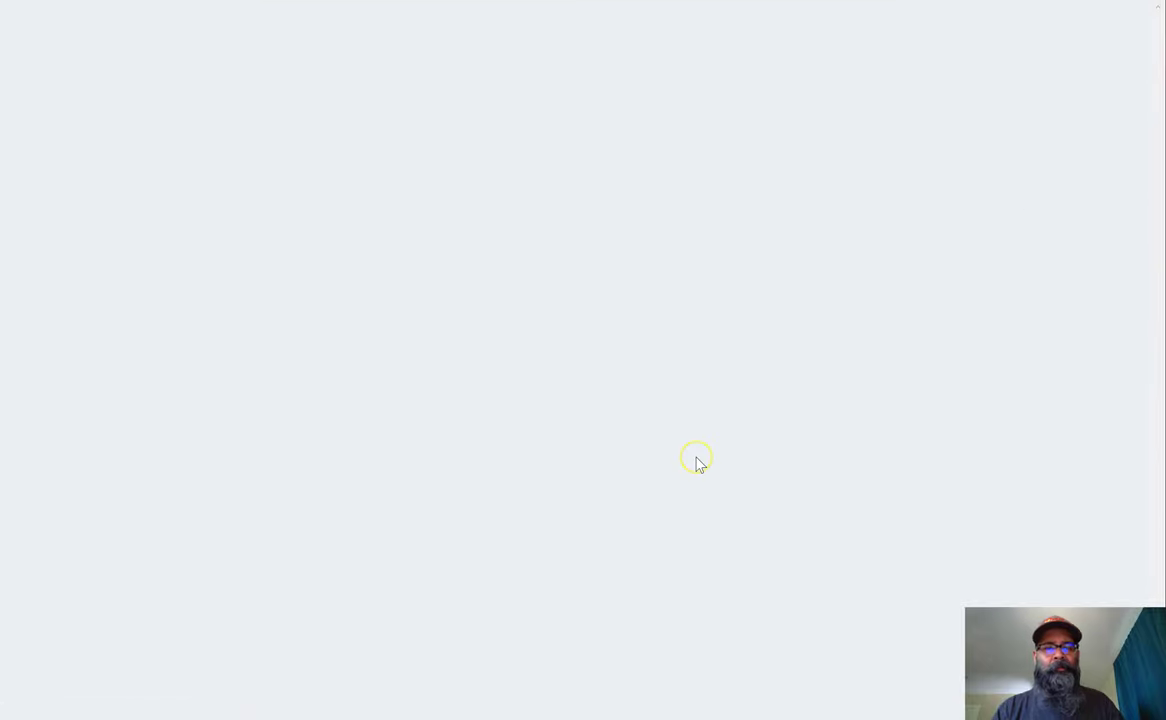